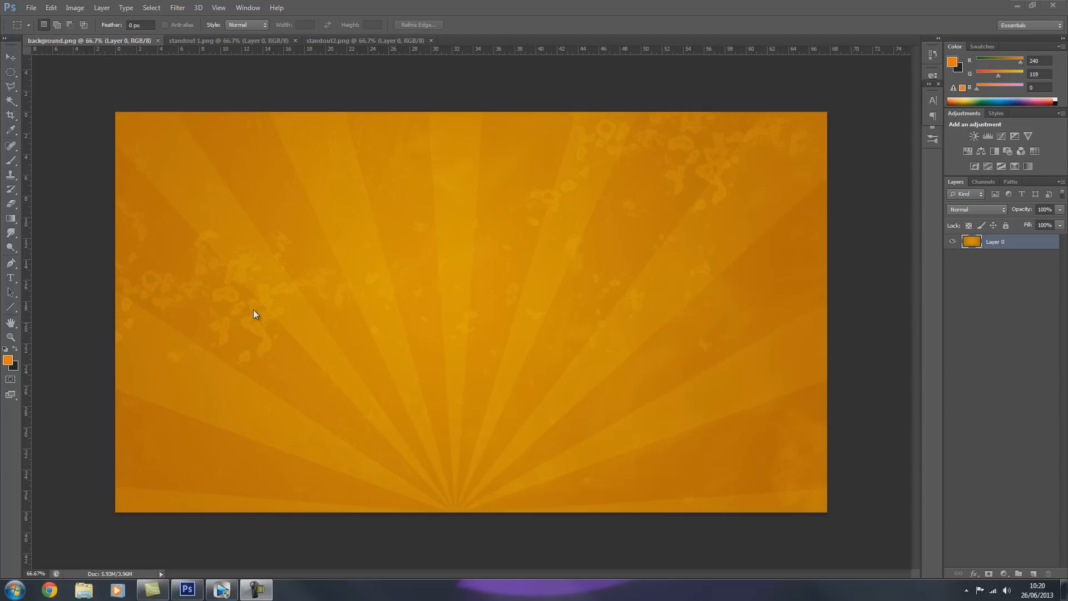
Review the three prepared images: background.png, the soldier cut-out in standout 1.png and the INTEL360IFY plate in standout2.png
click(228, 41)
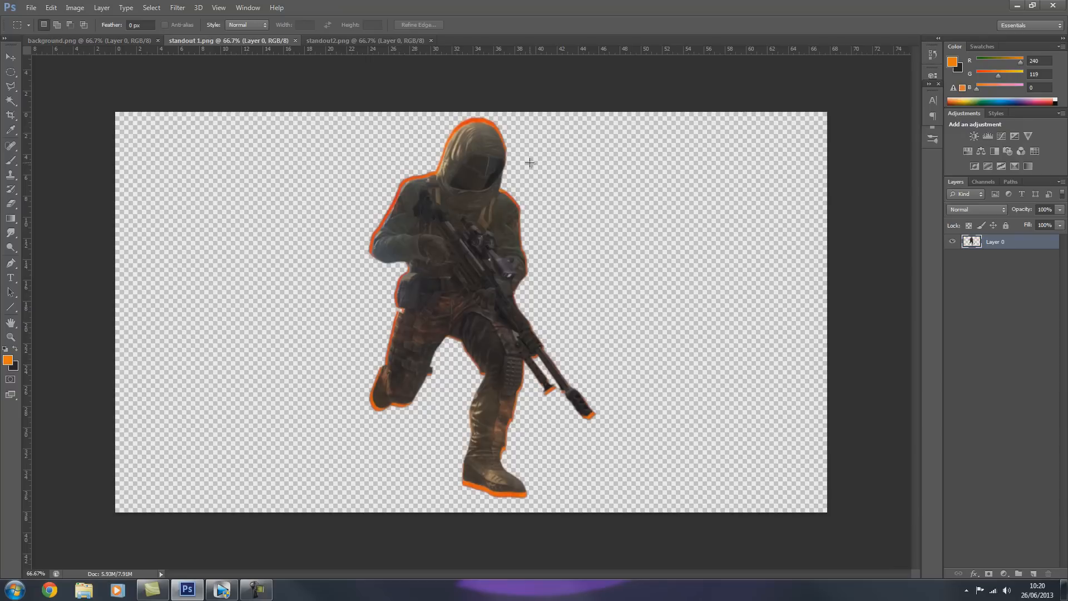
click(322, 40)
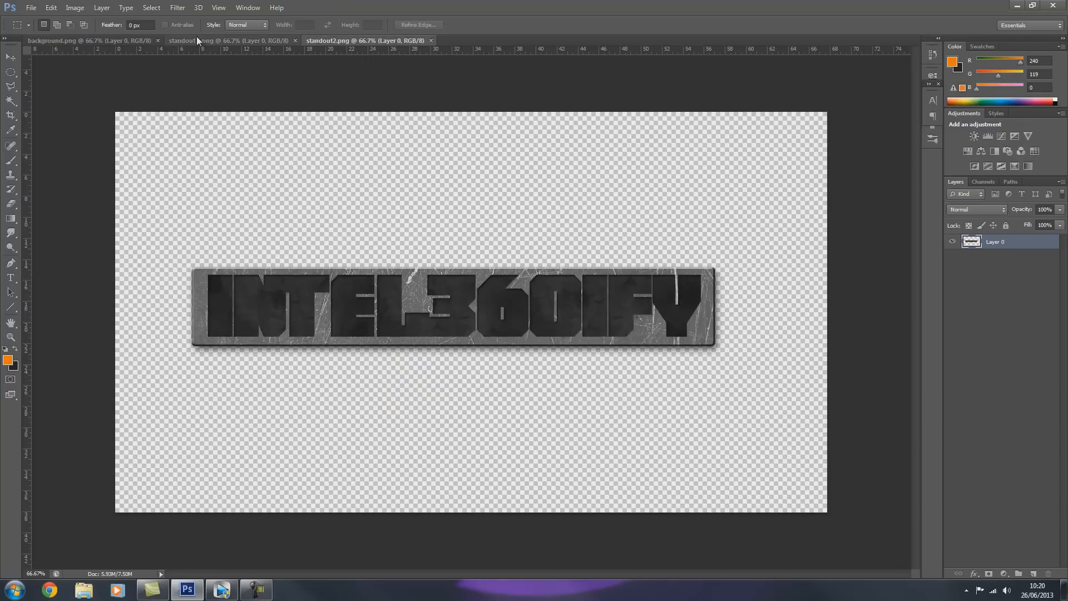
click(176, 42)
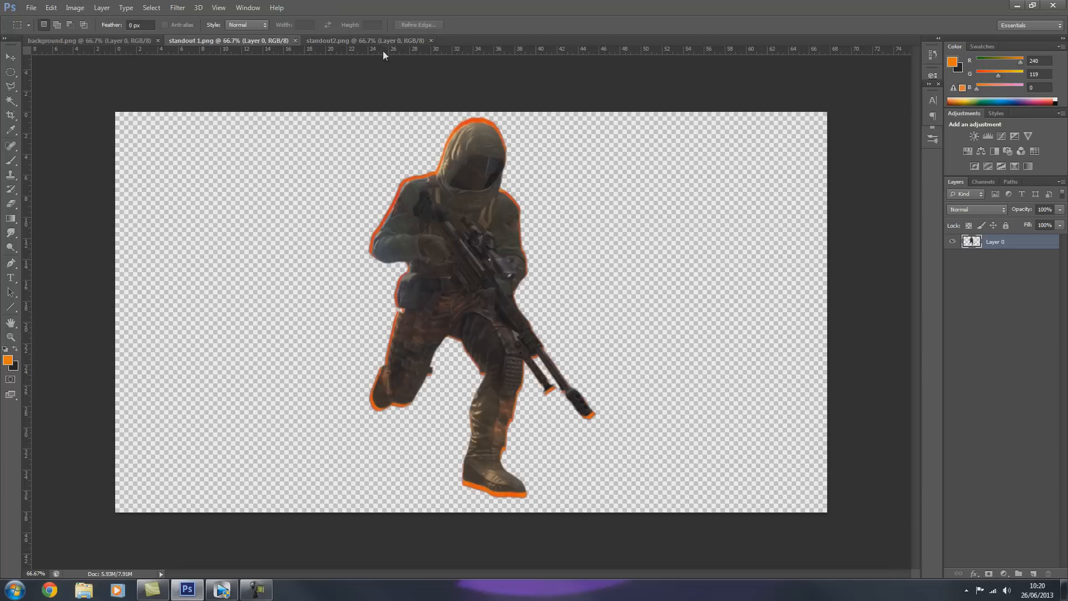
click(343, 43)
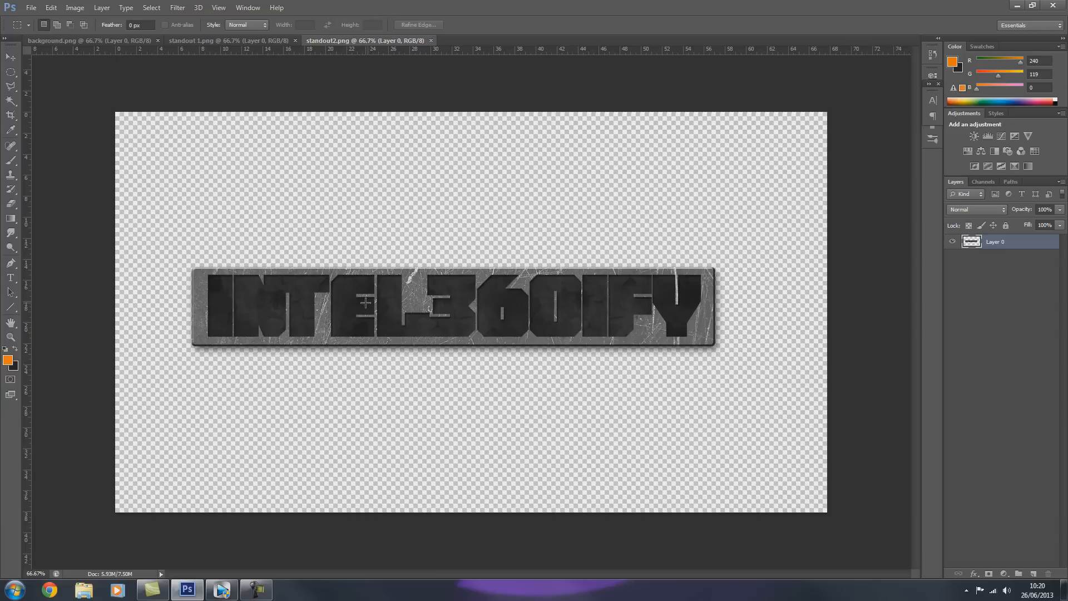
click(230, 41)
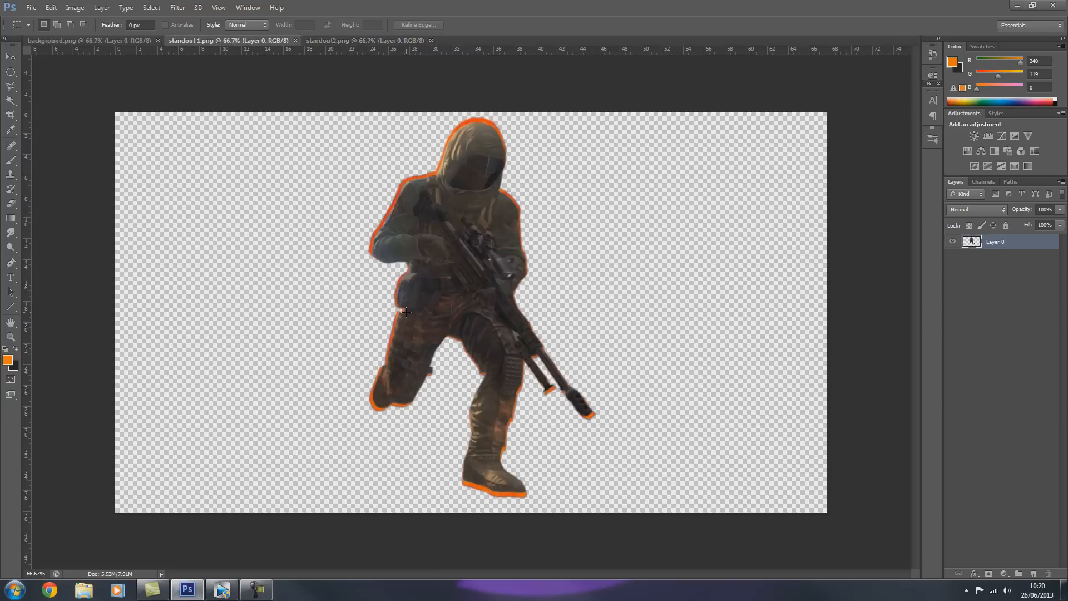
click(103, 40)
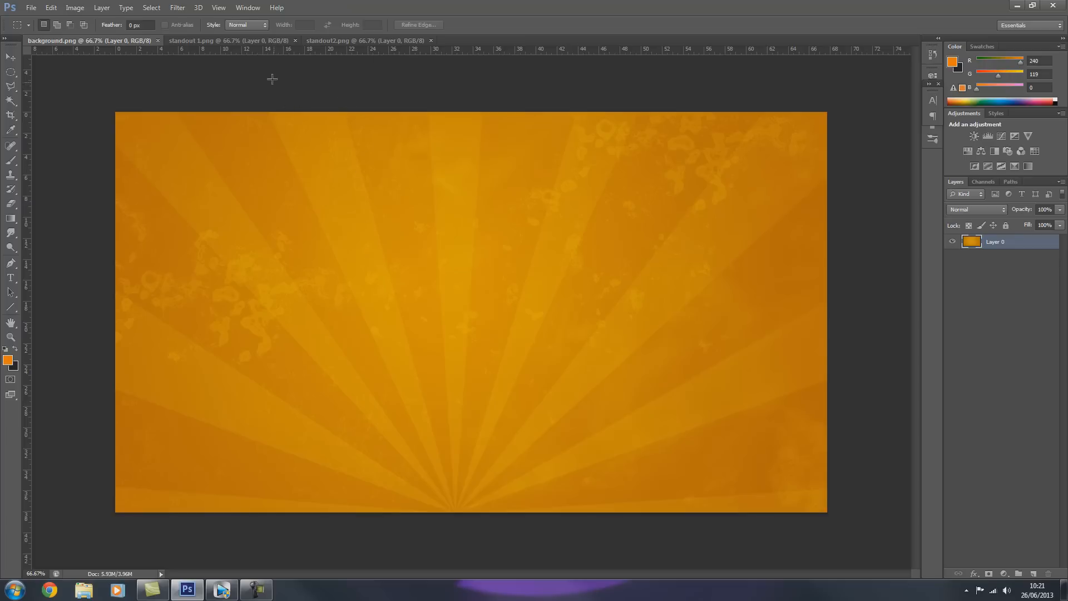
click(243, 40)
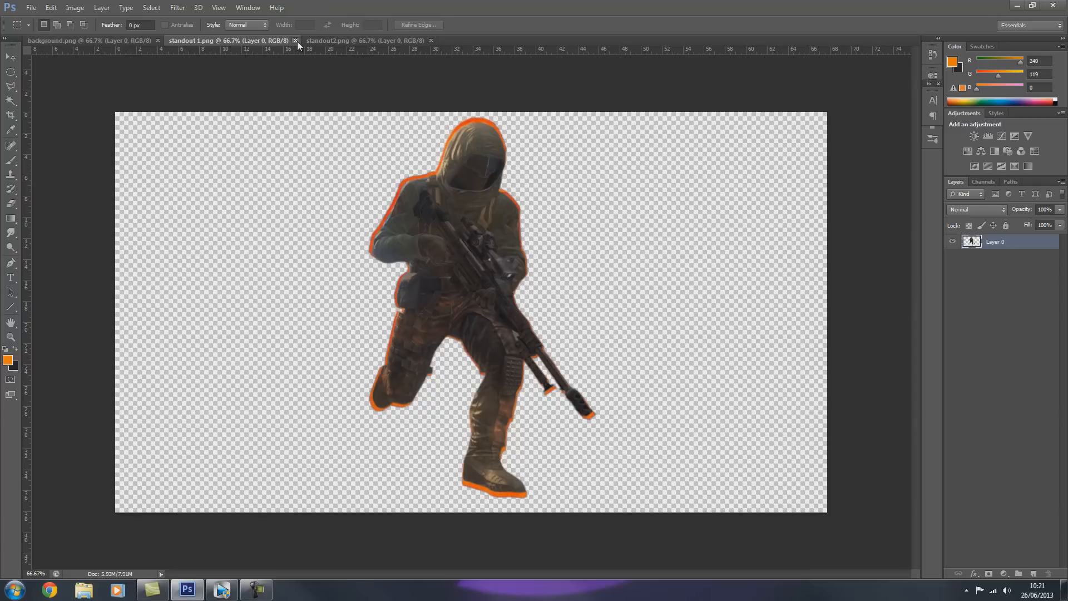
click(336, 41)
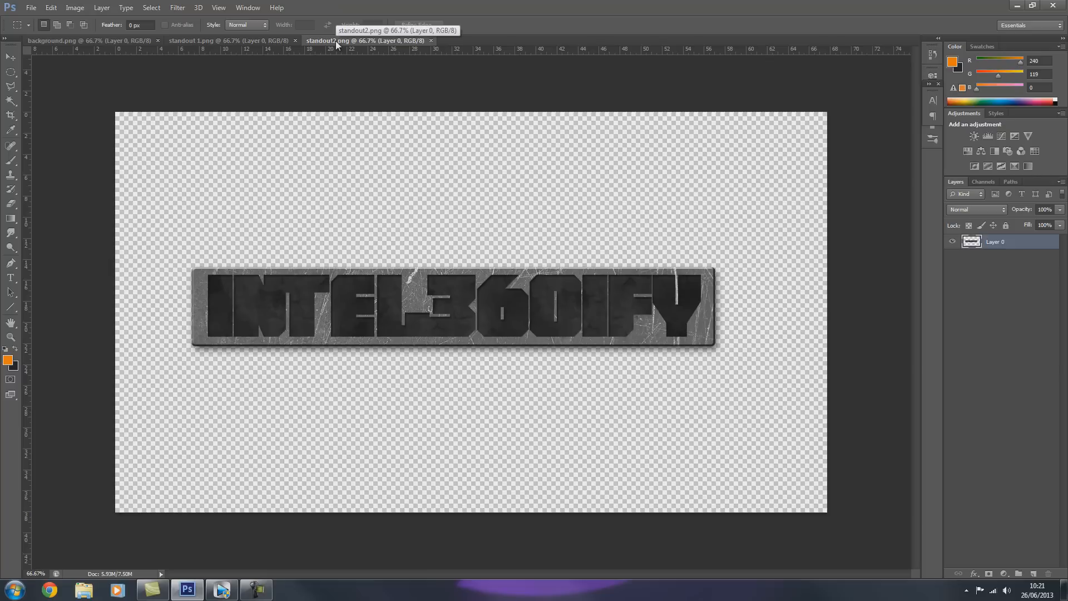
click(206, 40)
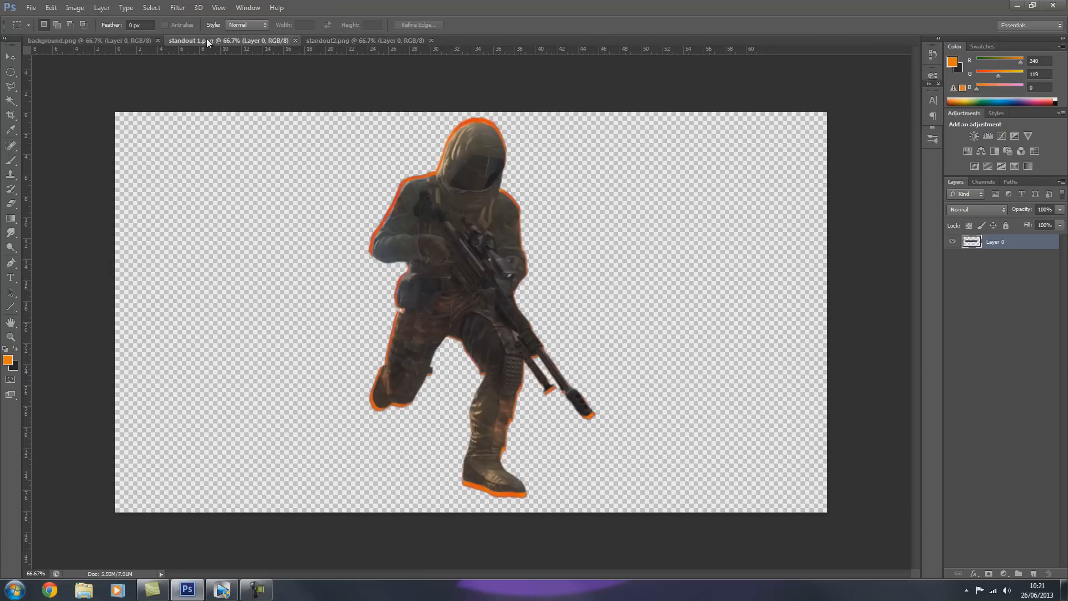
click(345, 41)
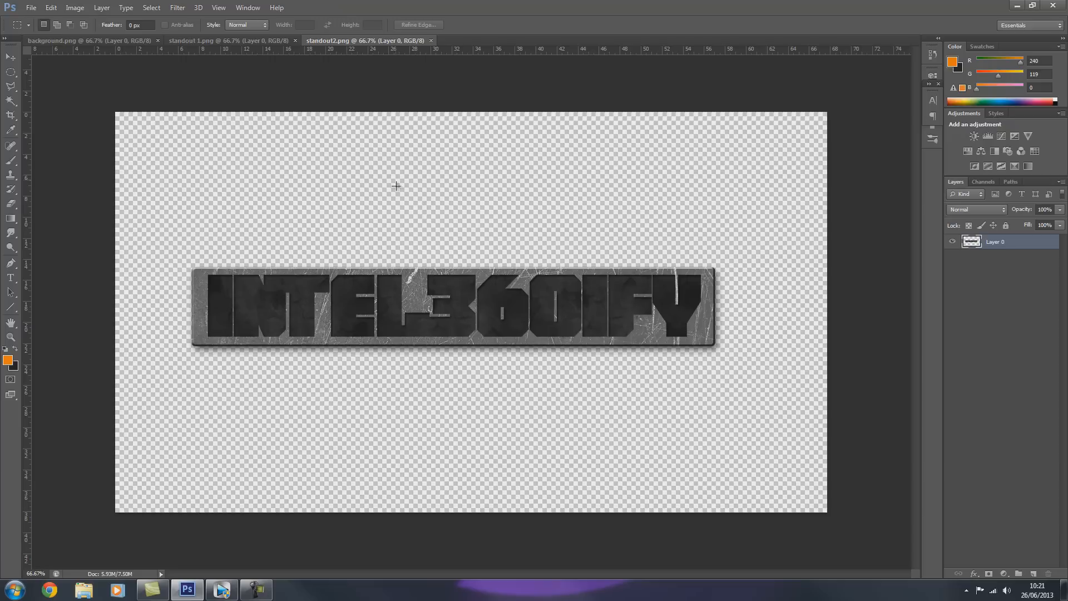
click(259, 42)
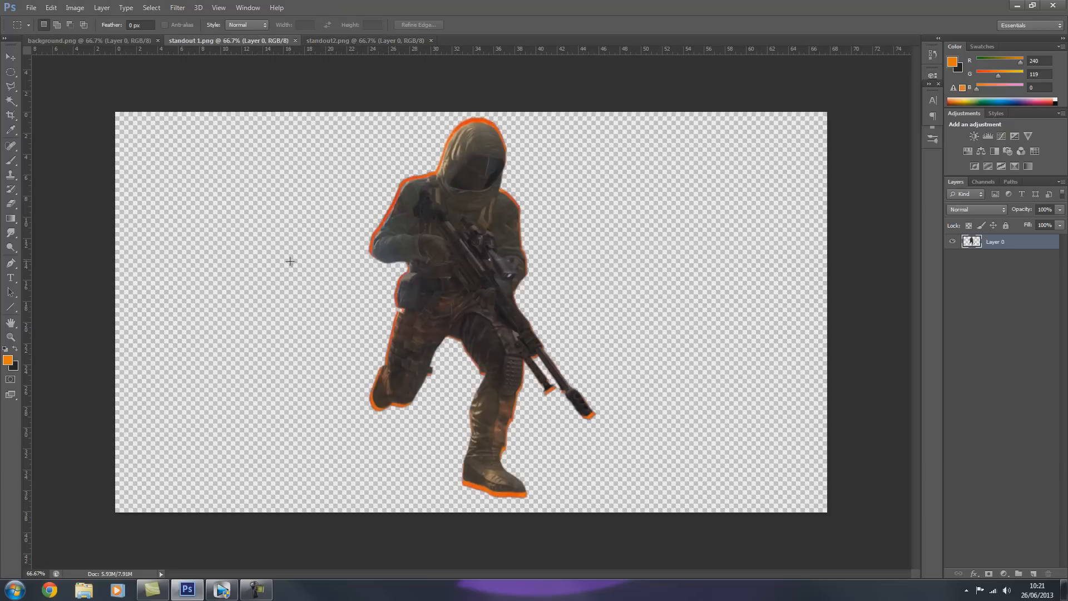
Switch to the tutorial.veg project in Vegas Pro and play the soldier clip from near its start
click(222, 592)
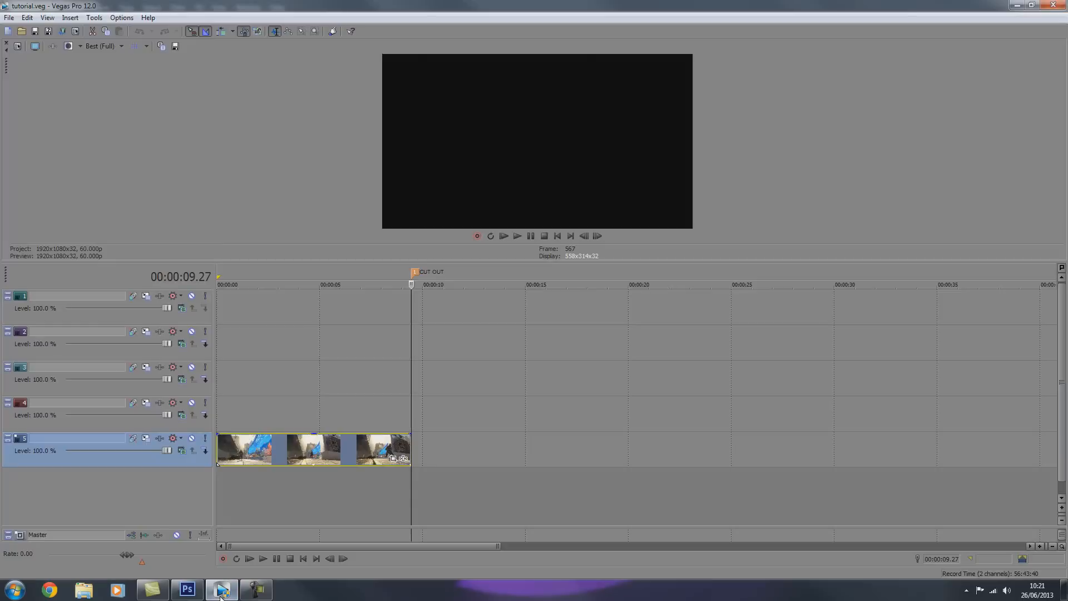
click(233, 450)
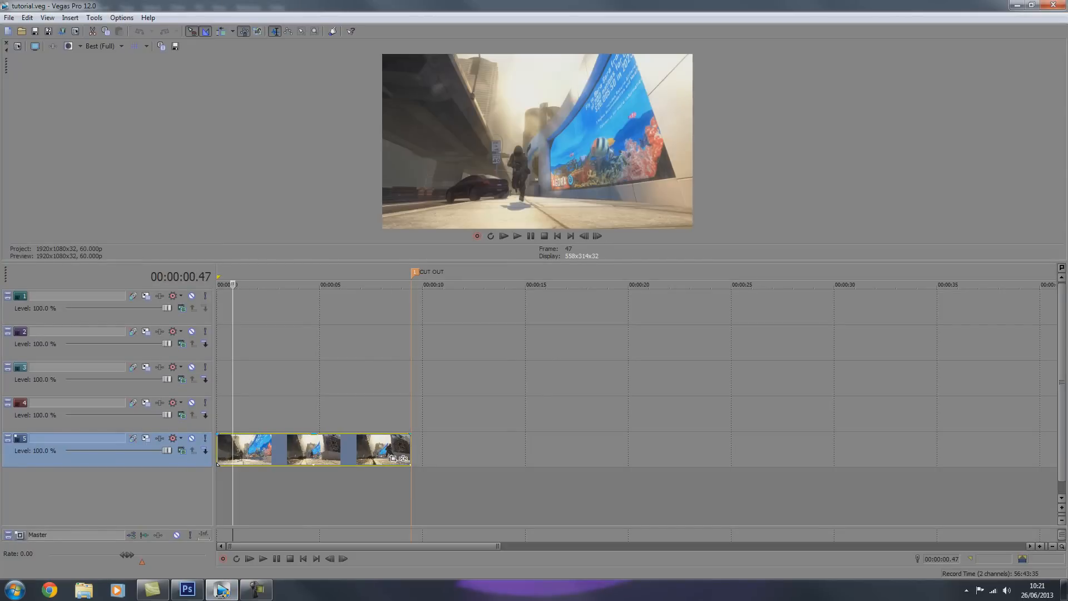
key(Right)
key(space)
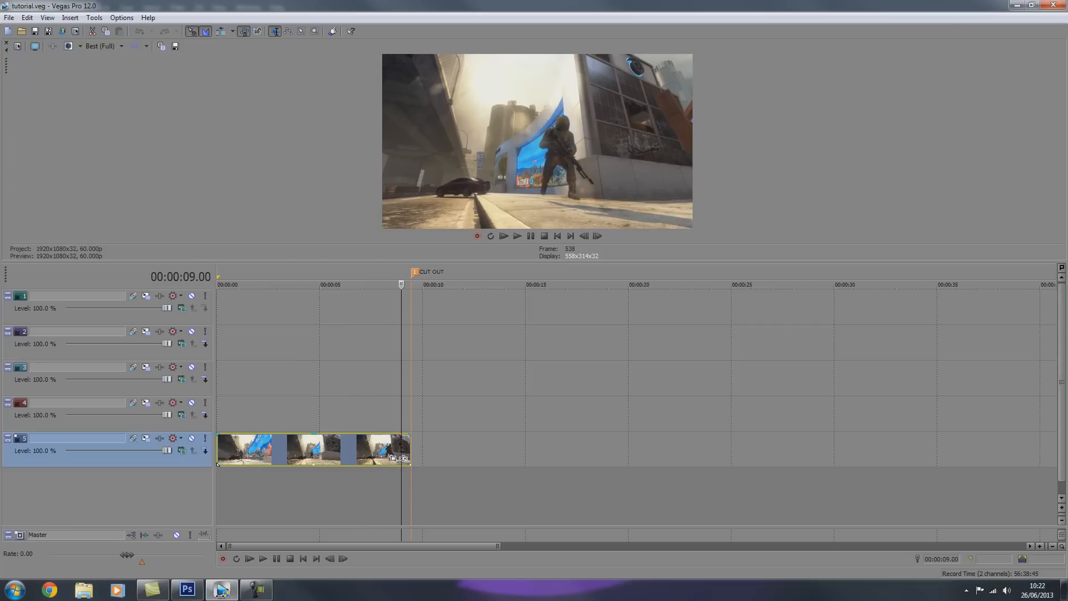
Move the playhead to the clip's last frame at 00:00:09.26 and bring up the preview snapshot save dialog, cancelling it without saving
key(Right)
key(Right)
key(Right)
key(Right)
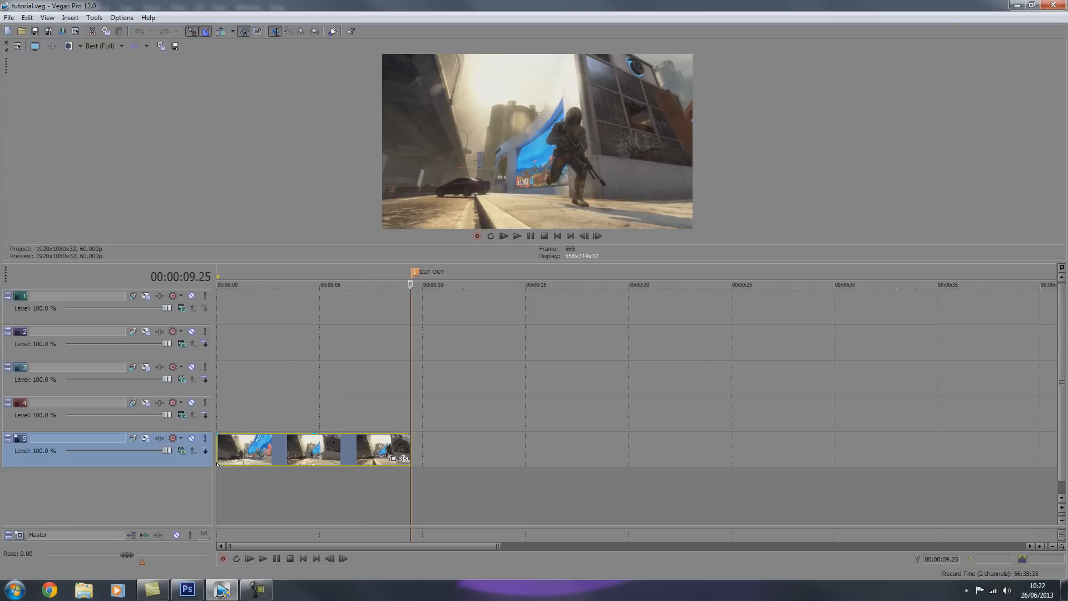
key(Left)
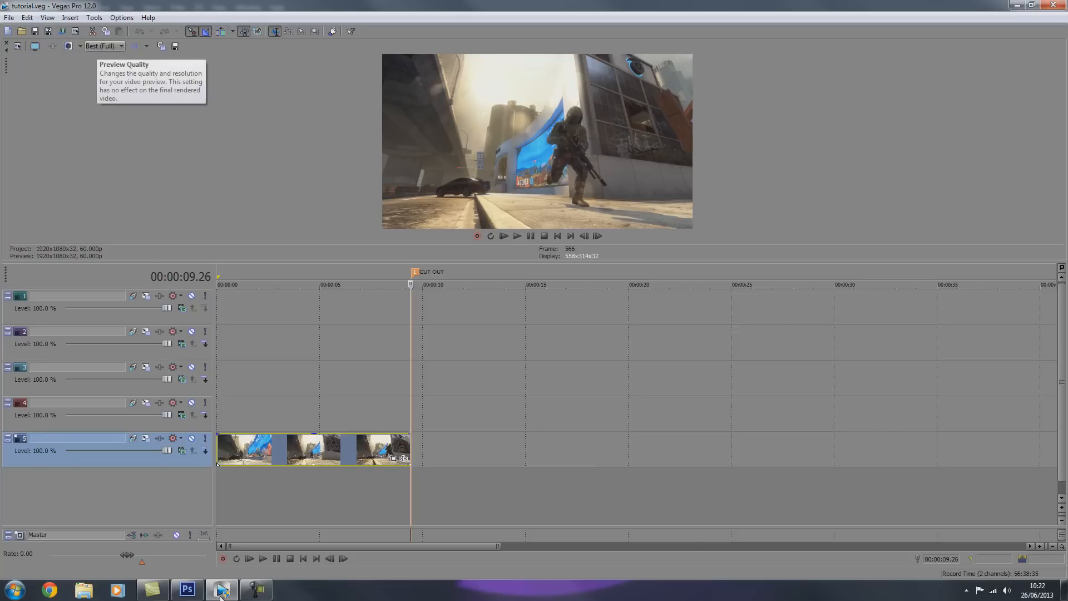
click(175, 46)
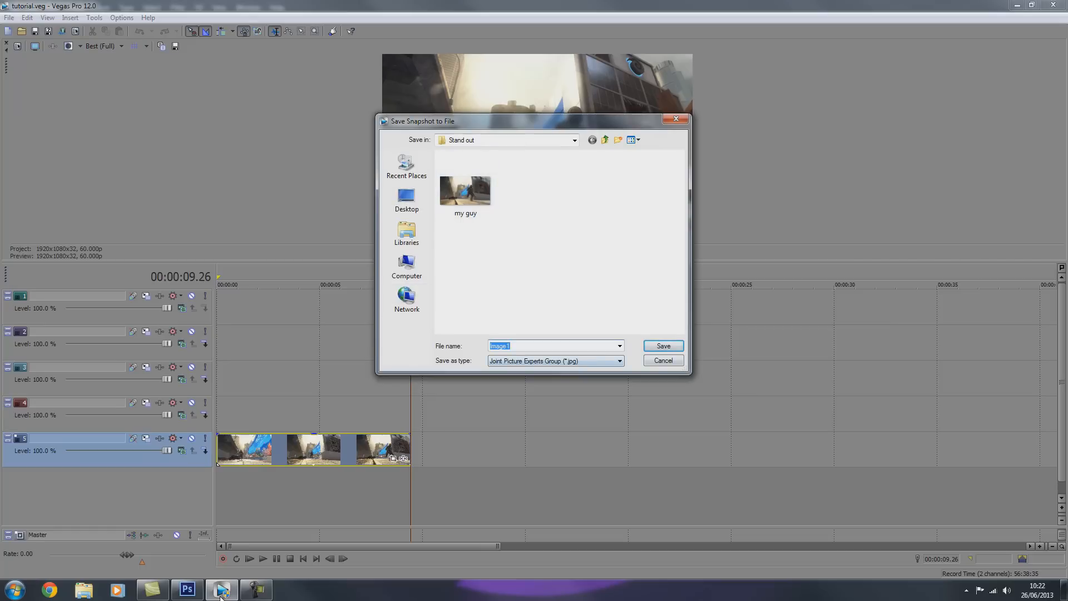
click(664, 361)
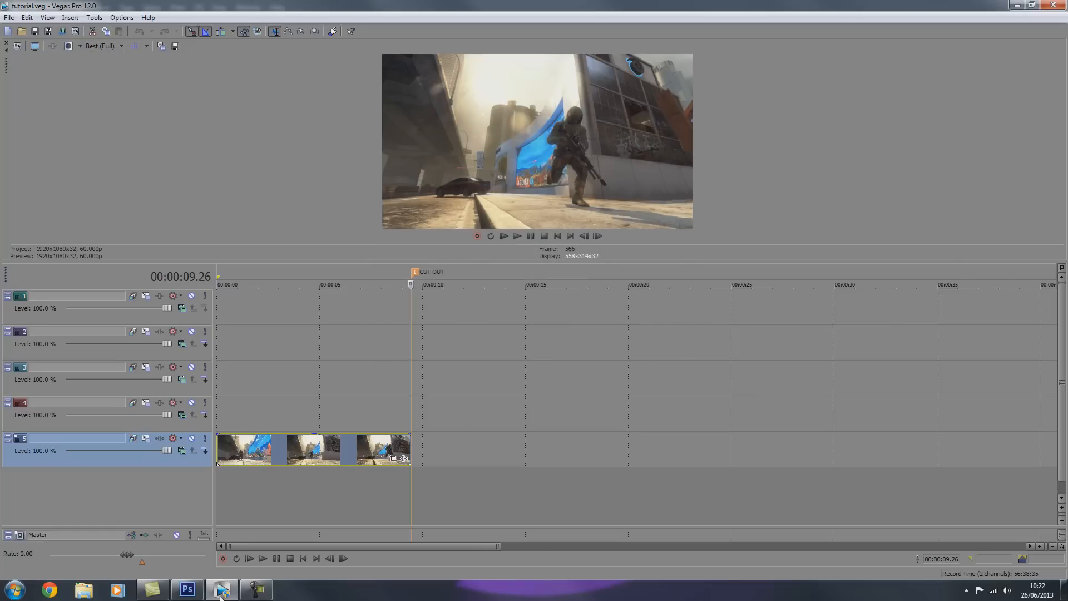
Switch to Photoshop and open the my guy image from the Stand out folder
click(186, 590)
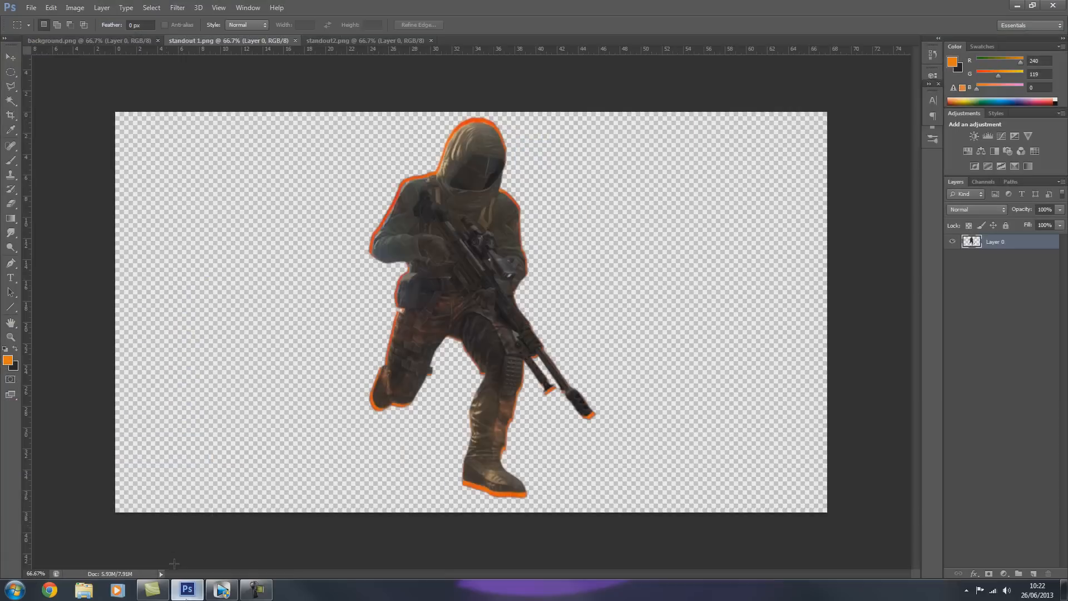
click(32, 9)
click(43, 31)
click(573, 186)
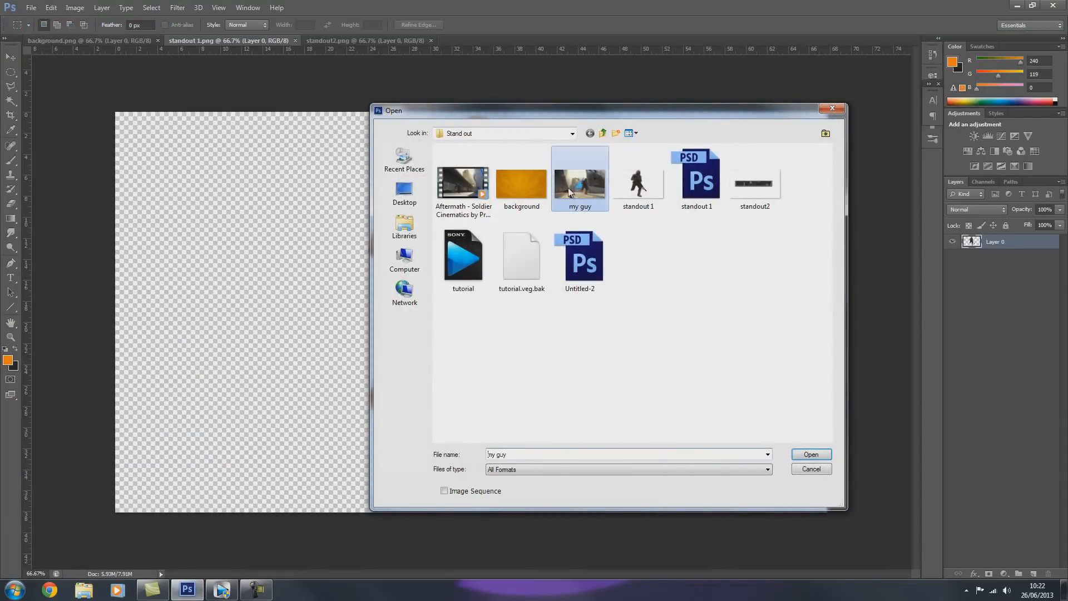
click(811, 455)
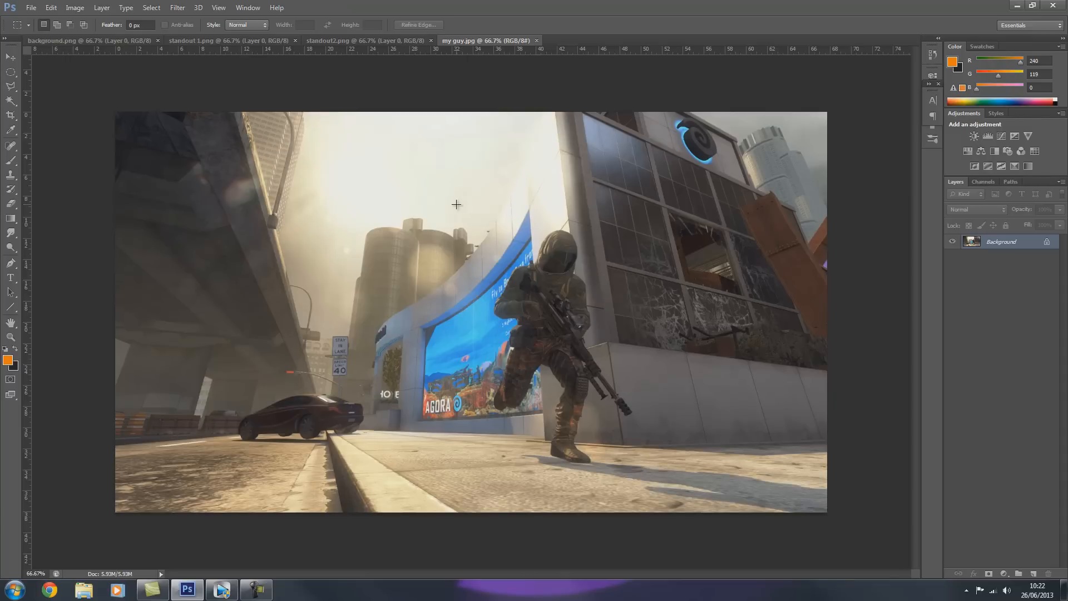
Trace a rough Pen tool path around the soldier's head, body, legs and rifle in my guy.jpg
click(11, 263)
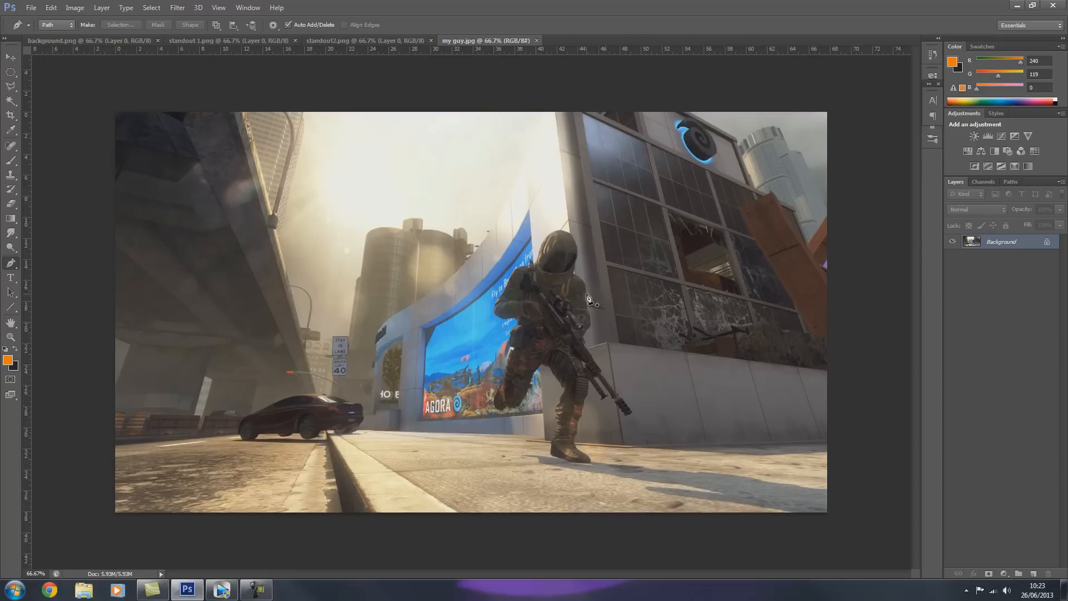
click(578, 276)
click(535, 241)
click(532, 273)
drag(528, 289, 518, 296)
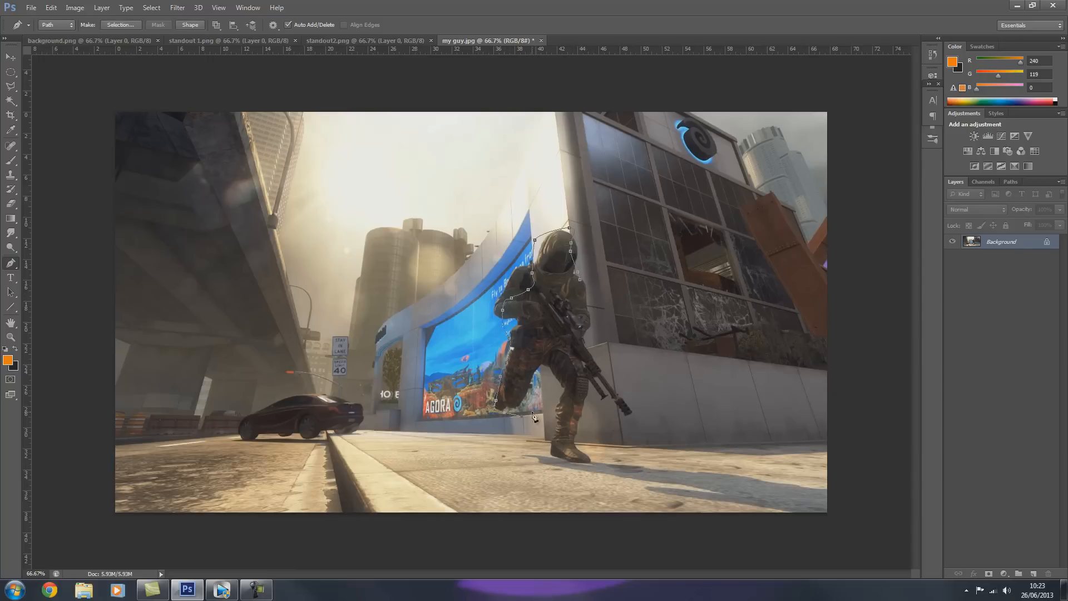
click(552, 373)
click(580, 389)
click(587, 380)
click(611, 409)
click(622, 413)
click(627, 404)
click(598, 375)
click(581, 328)
drag(590, 310, 590, 305)
Compare the traced image with the cut-out in standout 1.png and close my guy.jpg without saving
click(237, 41)
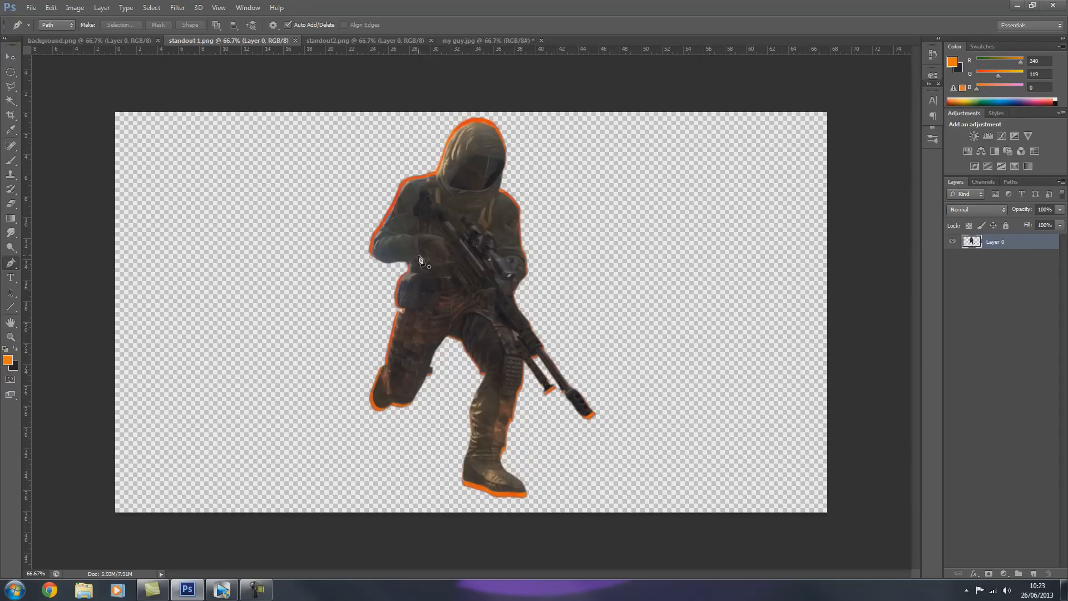
click(485, 42)
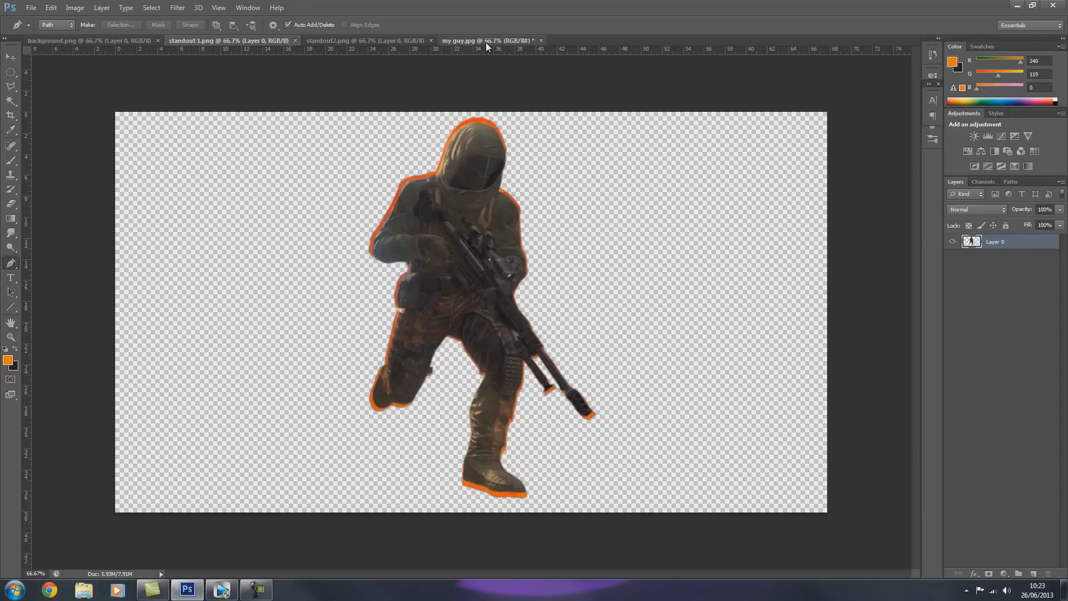
click(541, 40)
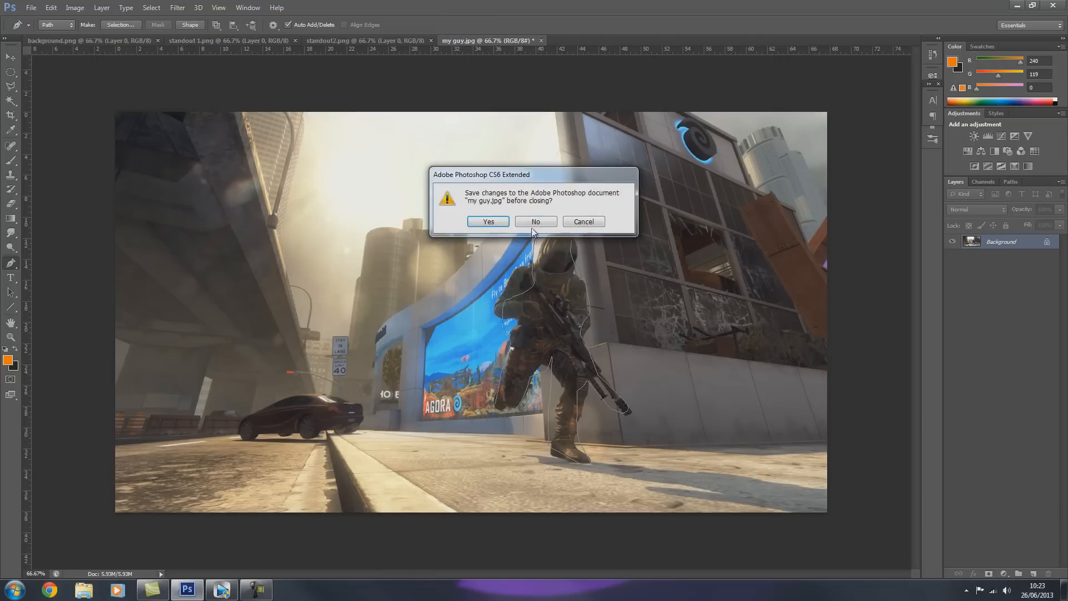
click(535, 220)
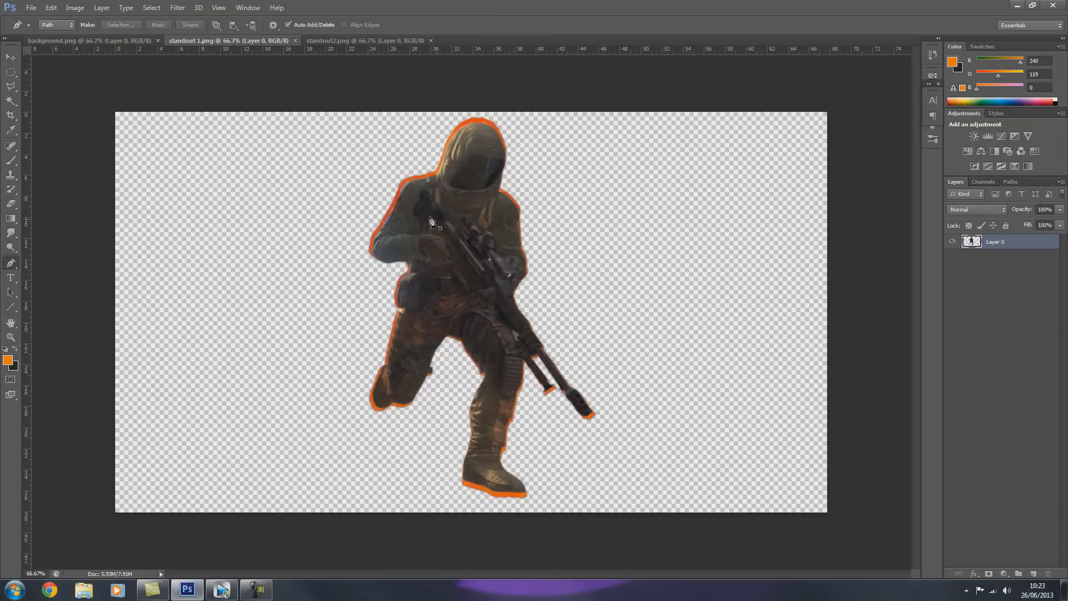
Save the orange sunburst image as a PNG named background, overwriting the existing file, with Smallest / Slow compression and no interlacing
click(392, 40)
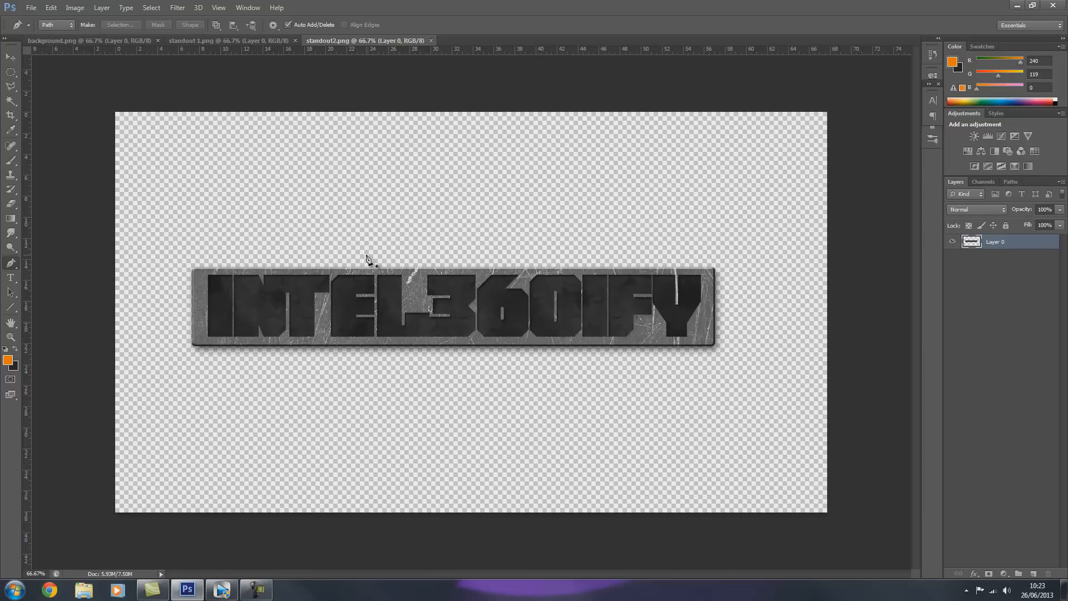
click(93, 41)
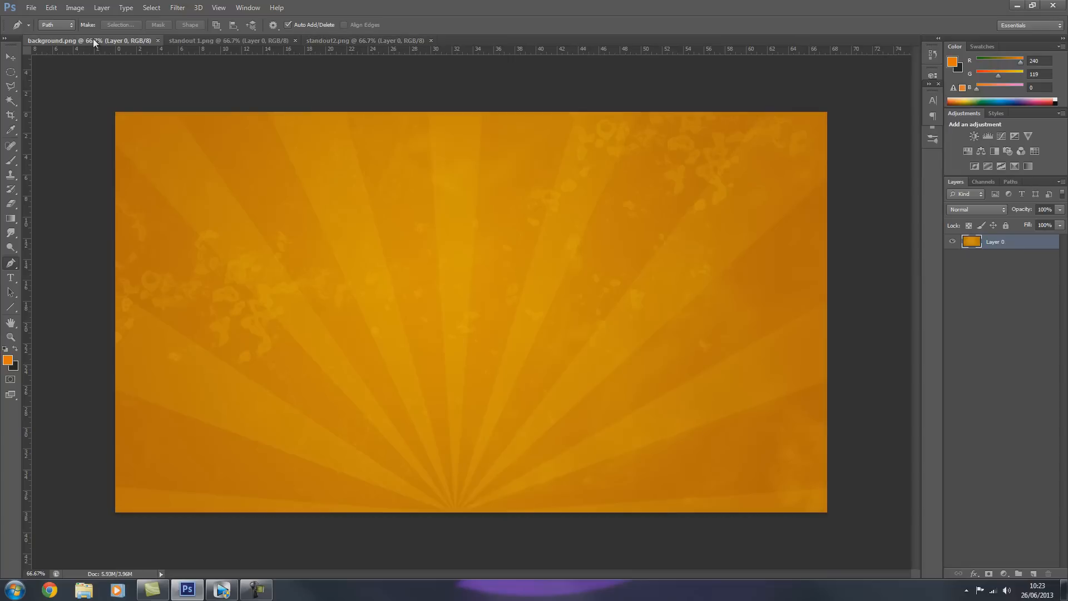
click(31, 8)
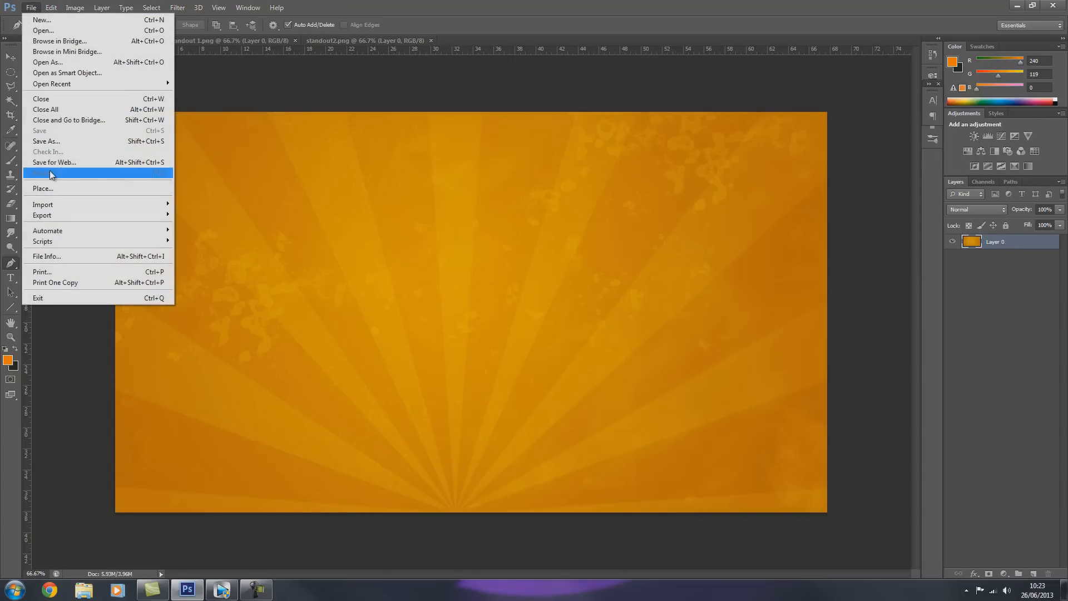
click(49, 143)
click(580, 374)
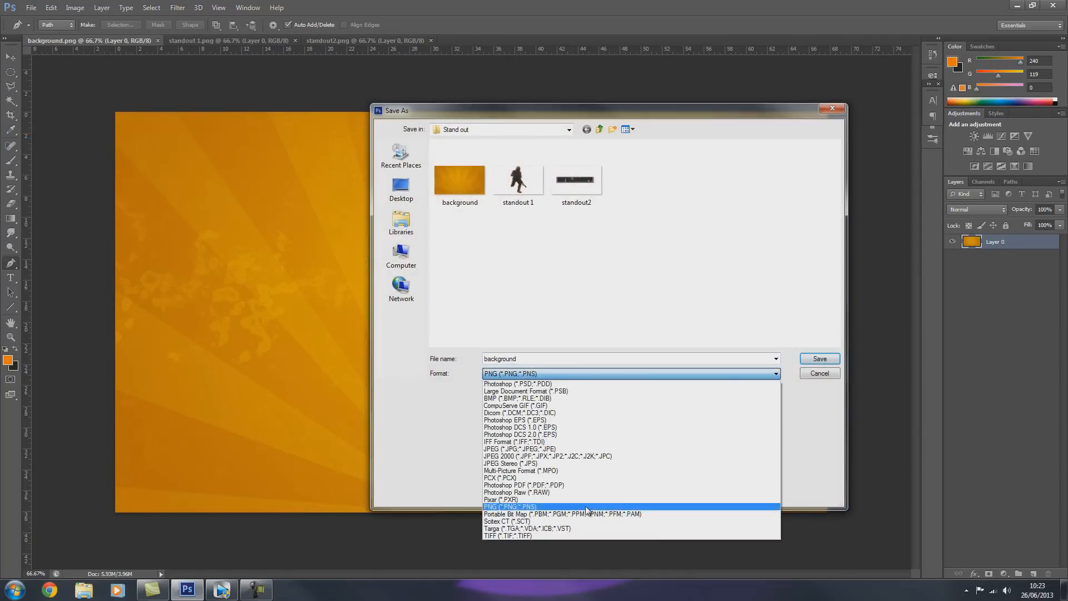
click(500, 507)
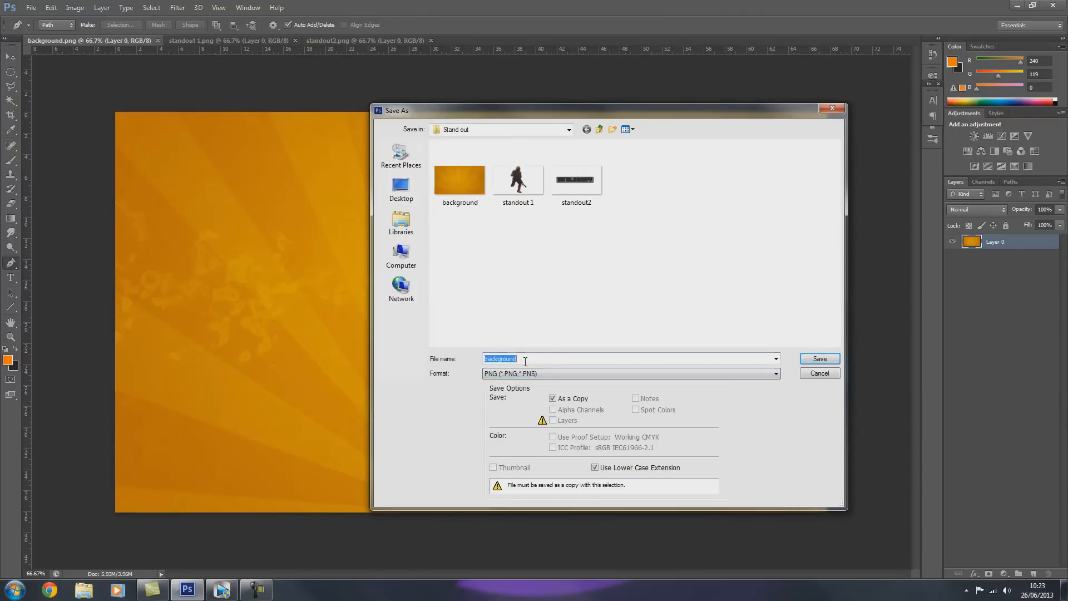
click(819, 360)
click(506, 225)
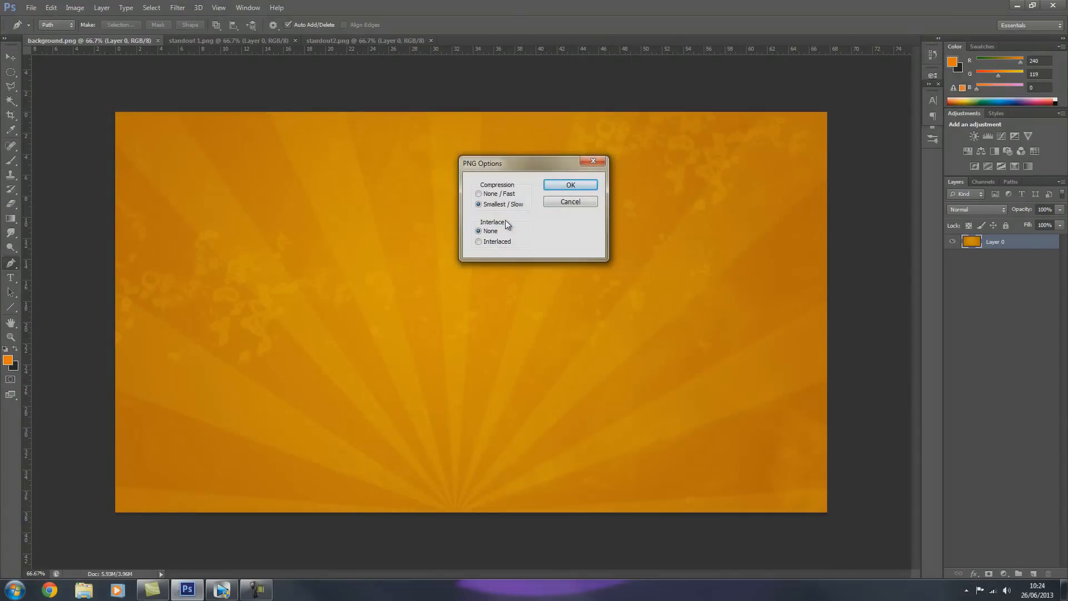
click(545, 189)
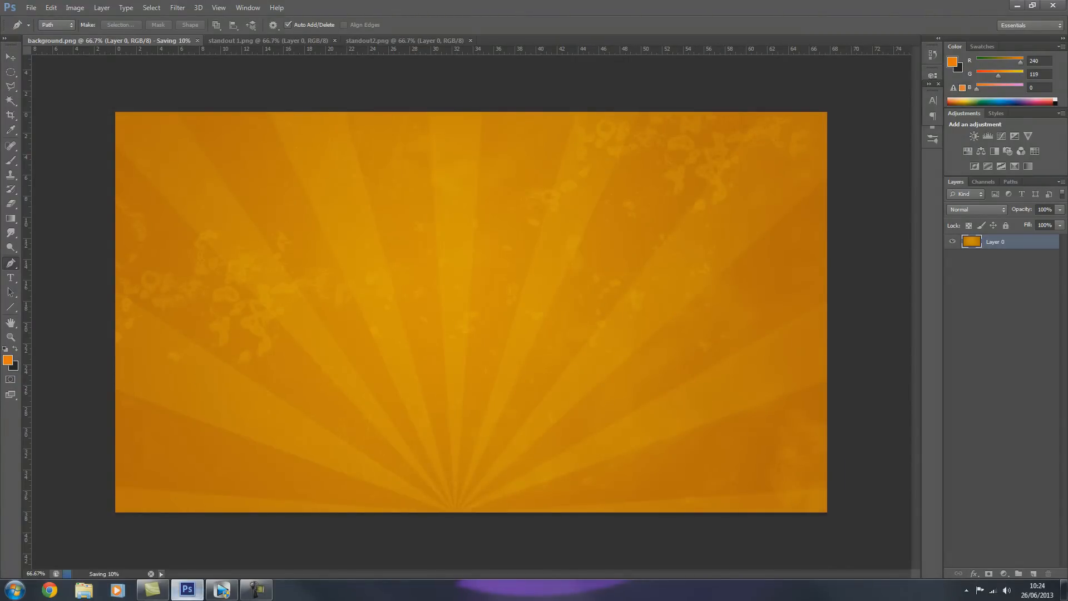
Switch to Vegas Pro and import background, my guy, standout 1 and standout2 from the Stand out folder
click(223, 594)
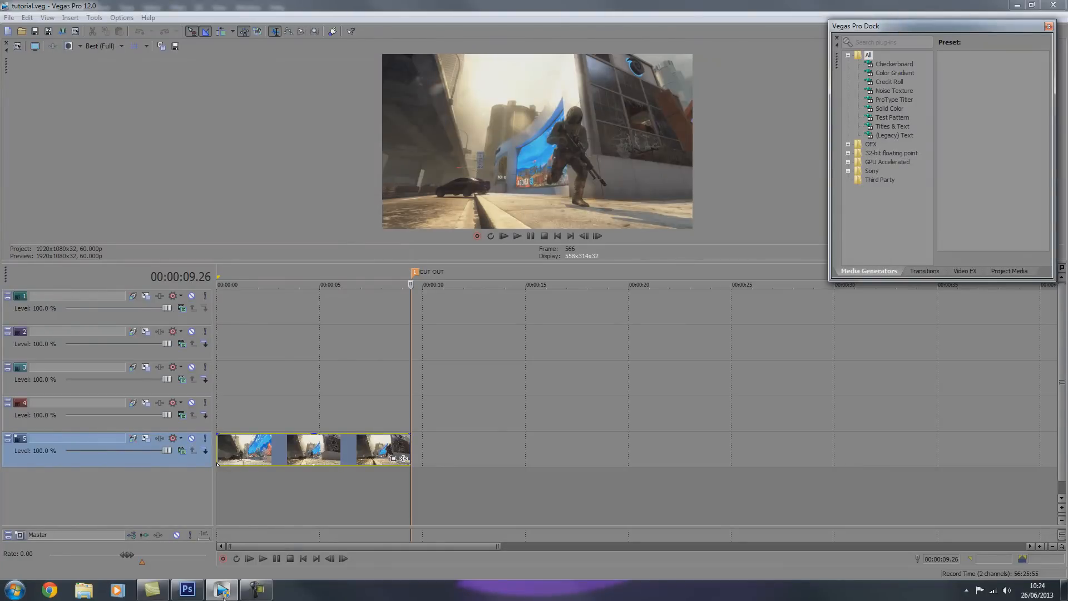
click(9, 18)
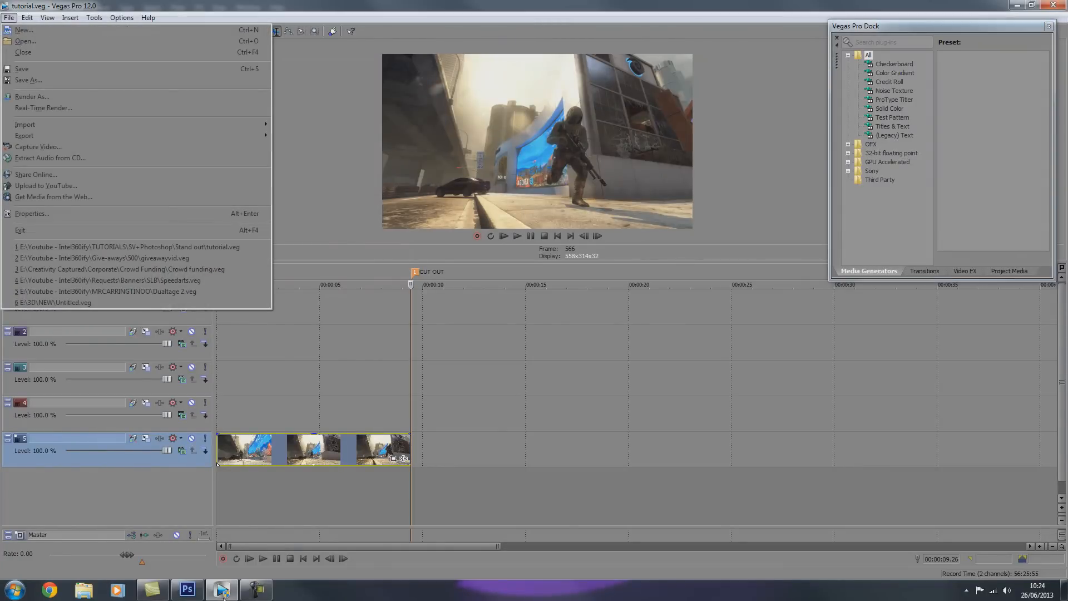
mouse_move(25, 125)
click(295, 125)
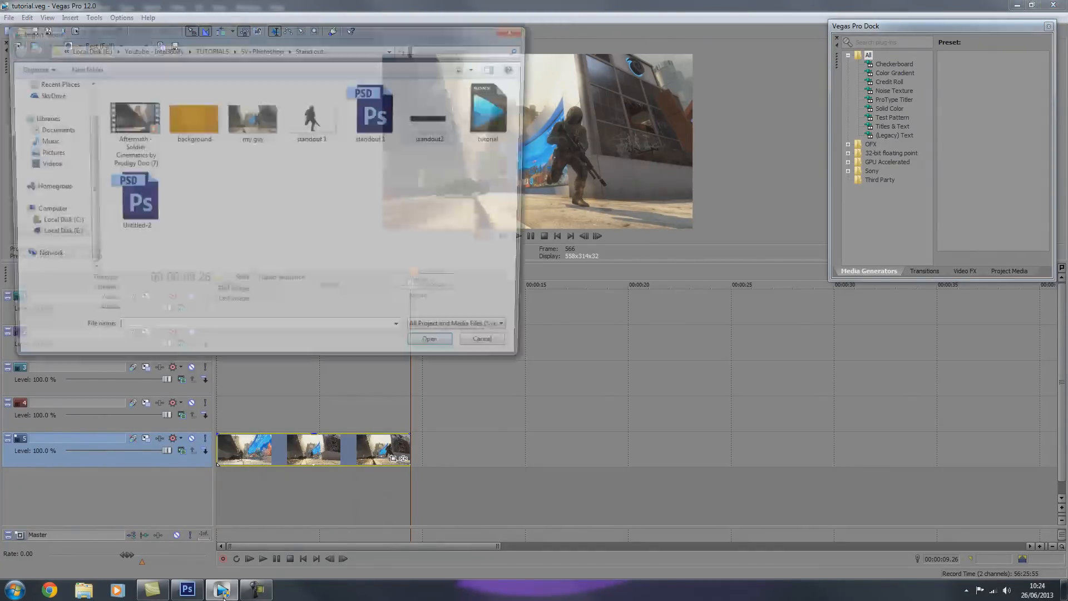
click(192, 117)
ctrl+click(252, 117)
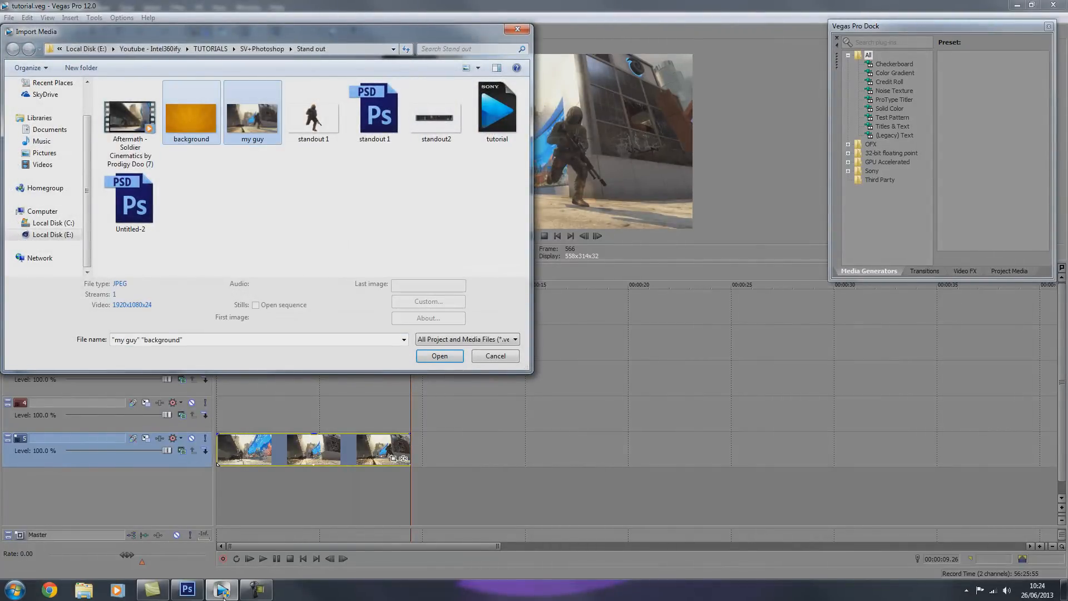
click(191, 116)
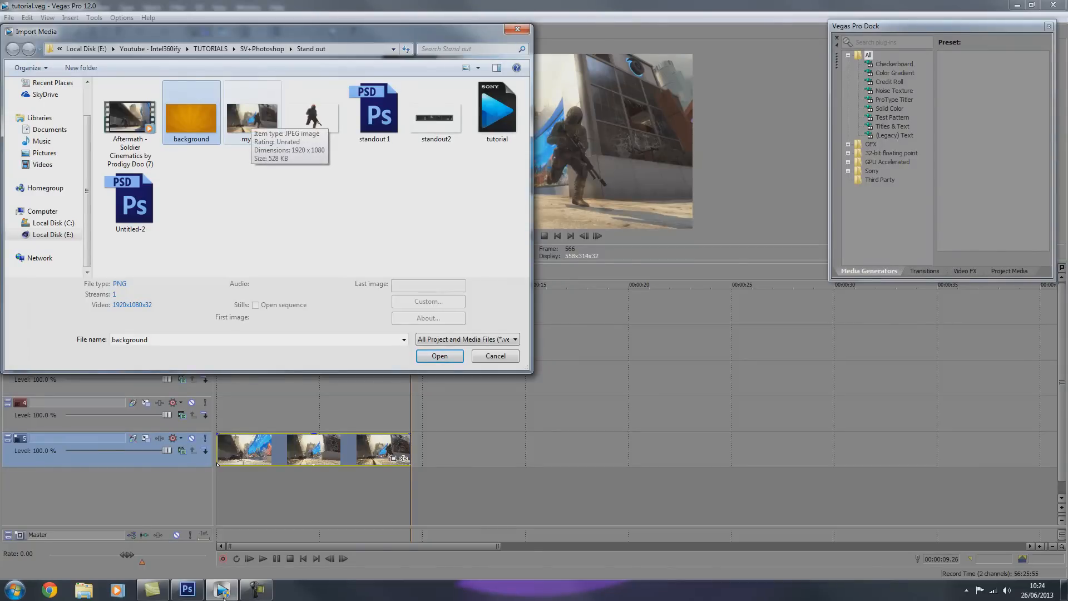
ctrl+click(252, 117)
ctrl+click(313, 117)
ctrl+click(436, 117)
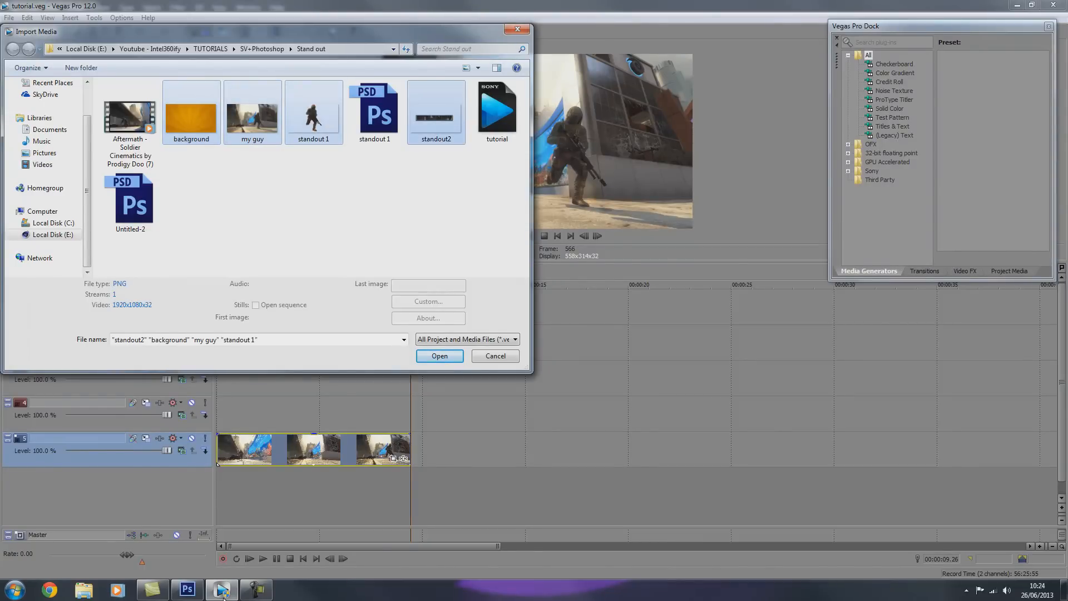
key(Return)
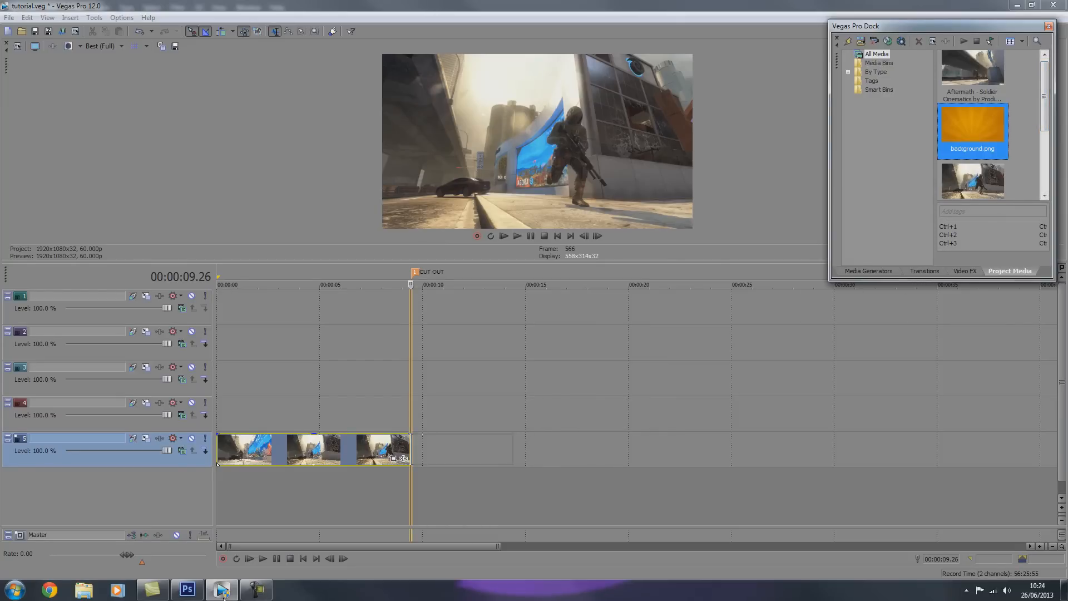
Place background.png on track 4 at the CUT OUT marker and play the end of the video clip
mouse_move(973, 129)
mouse_down()
mouse_move(413, 450)
mouse_move(439, 414)
mouse_up()
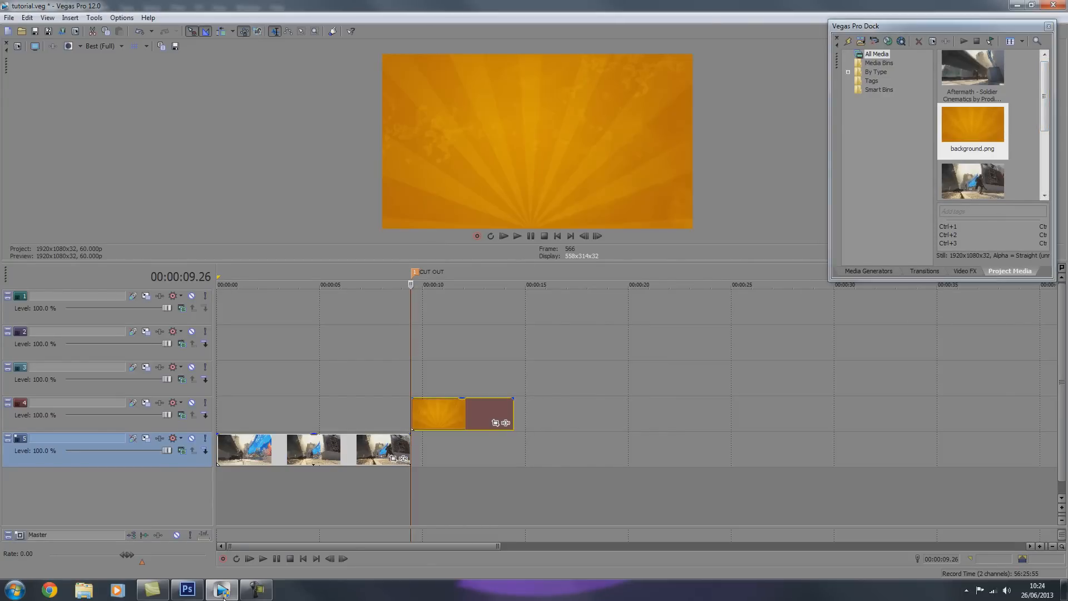
click(403, 415)
key(space)
key(space)
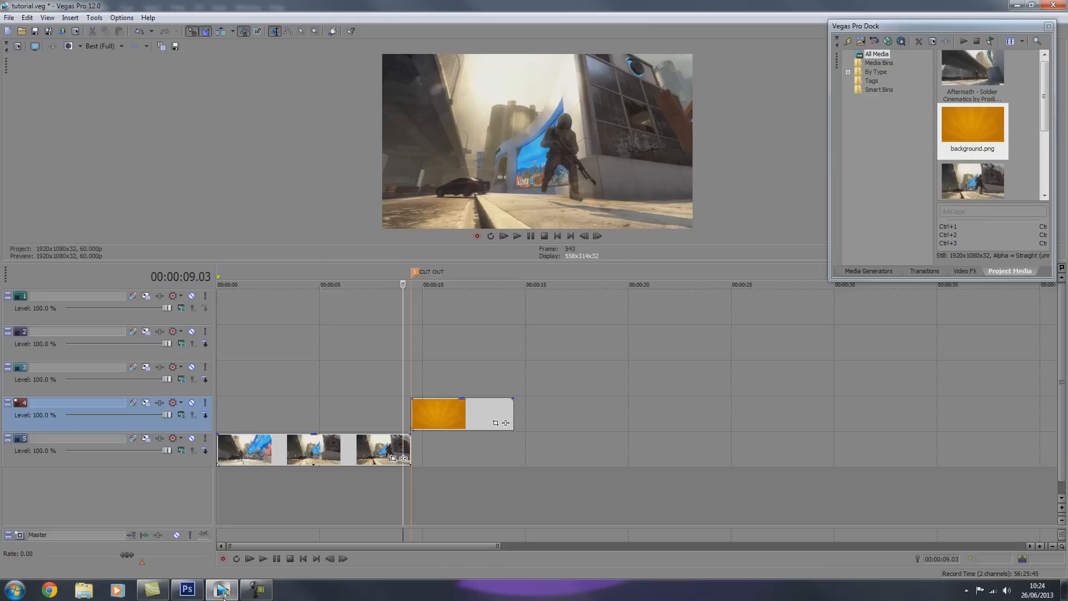
Insert a new video track above the background track
right_click(184, 416)
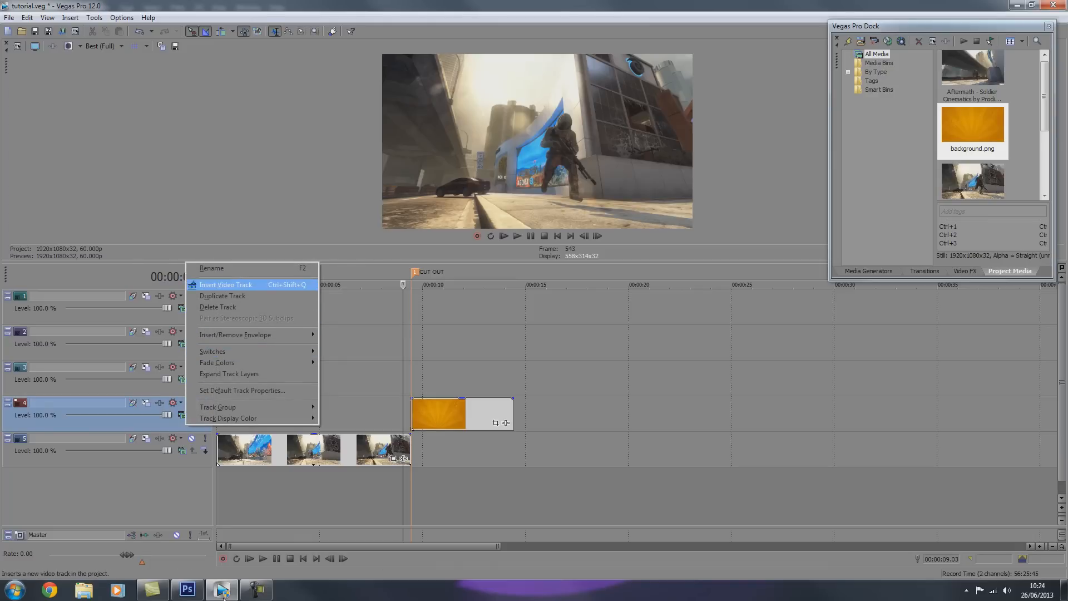
key(Return)
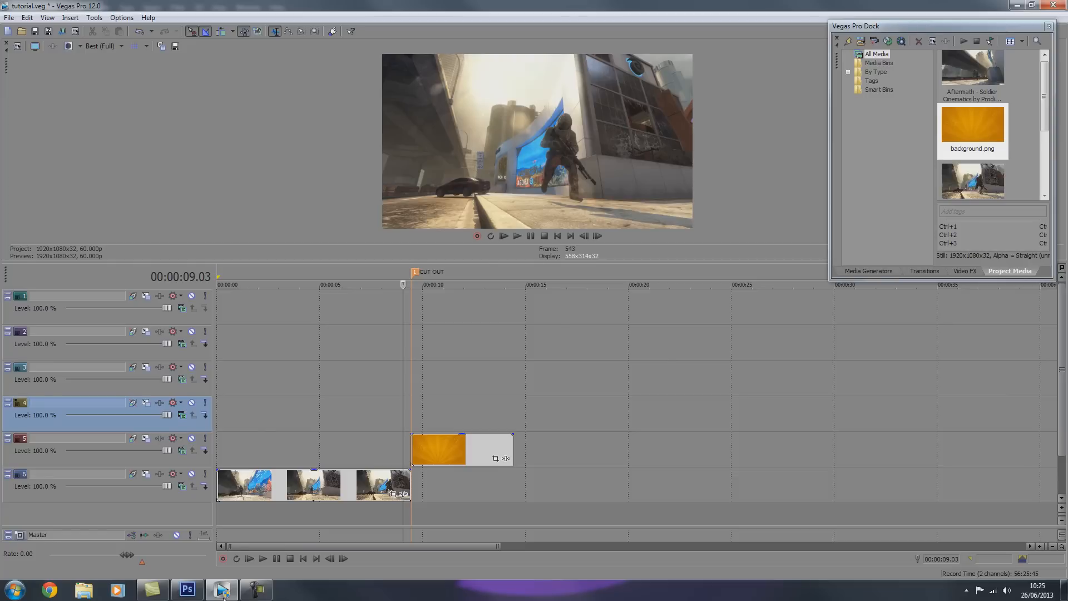
right_click(178, 421)
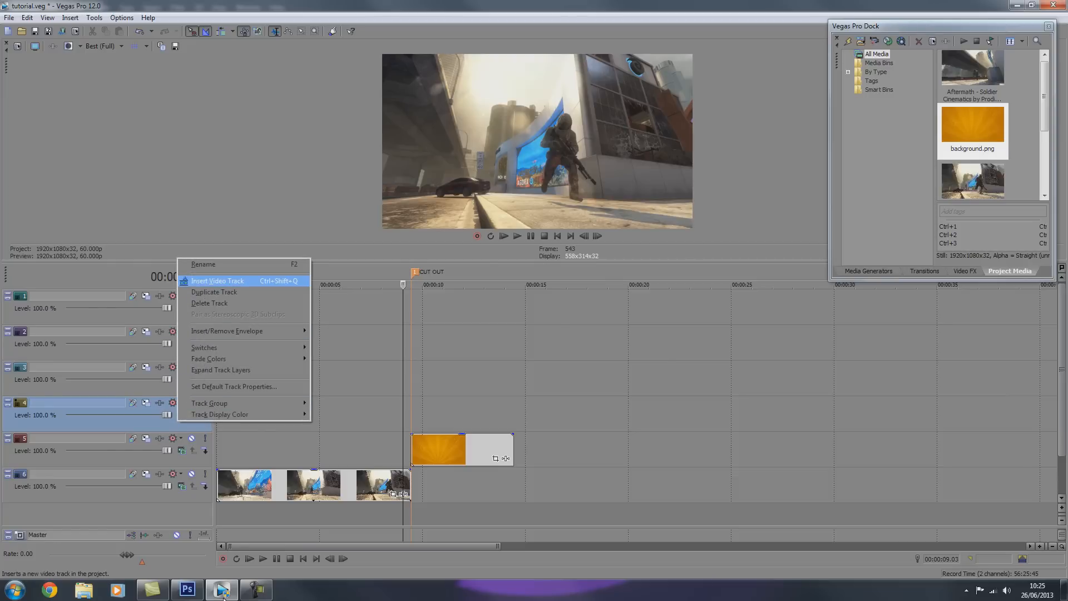
click(423, 450)
Check the background event's start against the end of the video clip and reduce the background's opacity
click(412, 450)
click(456, 449)
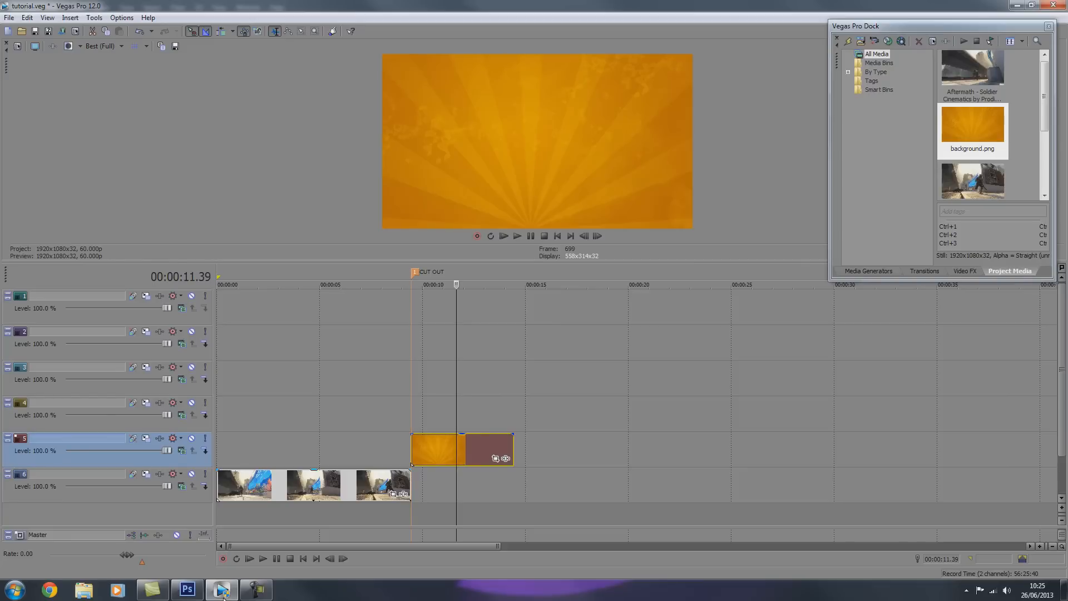
click(411, 485)
click(410, 485)
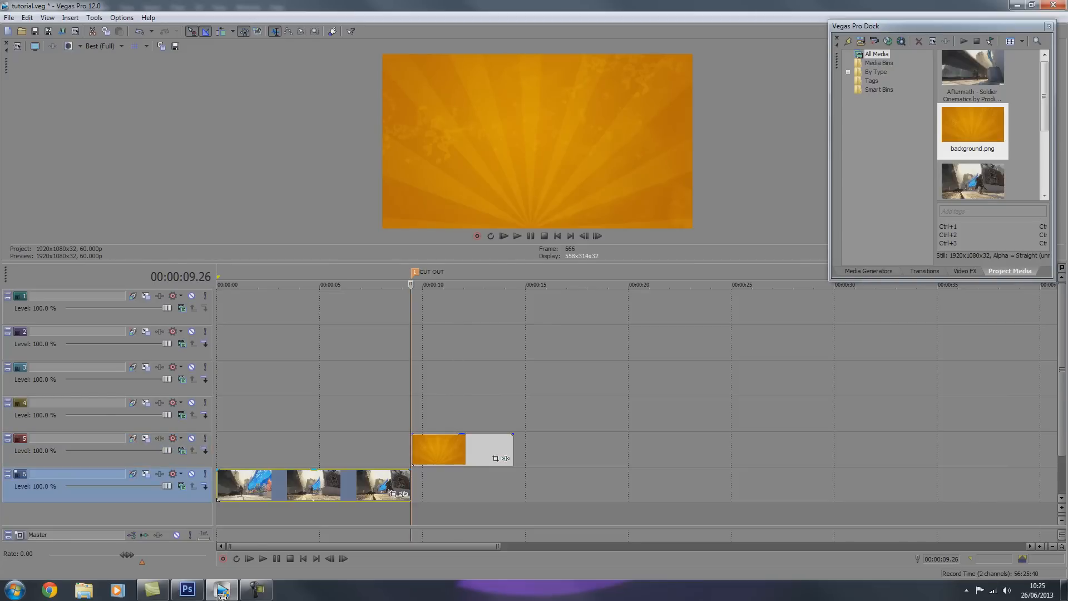
click(413, 449)
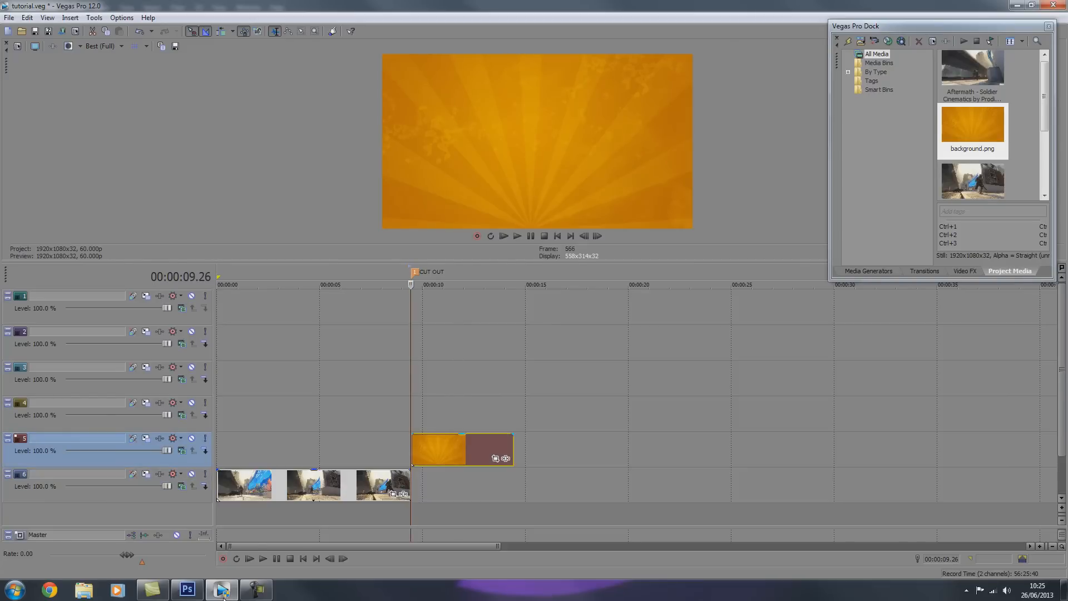
drag(462, 434, 461, 446)
Place standout 1.png on track 4 at the CUT OUT marker, play it briefly and move it up to track 2
drag(1045, 97, 1045, 156)
drag(973, 117, 967, 124)
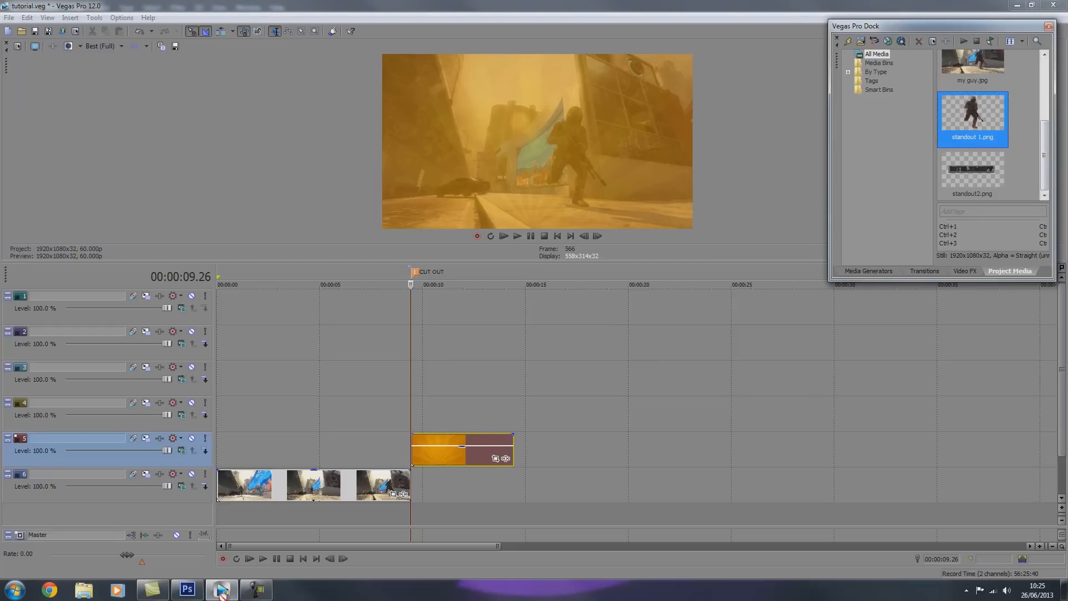
drag(412, 414, 413, 414)
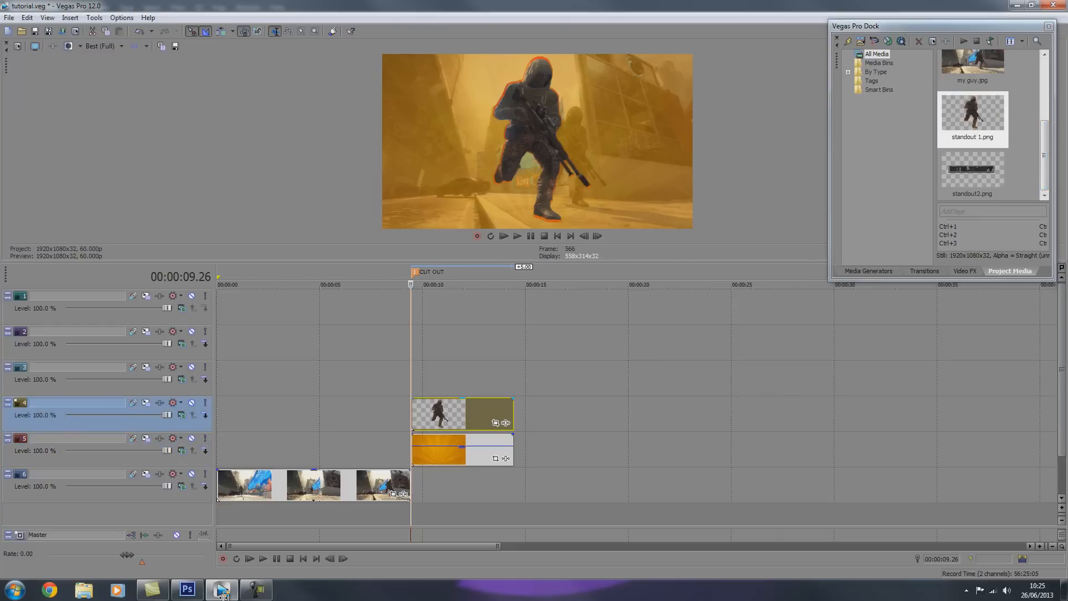
click(412, 411)
key(space)
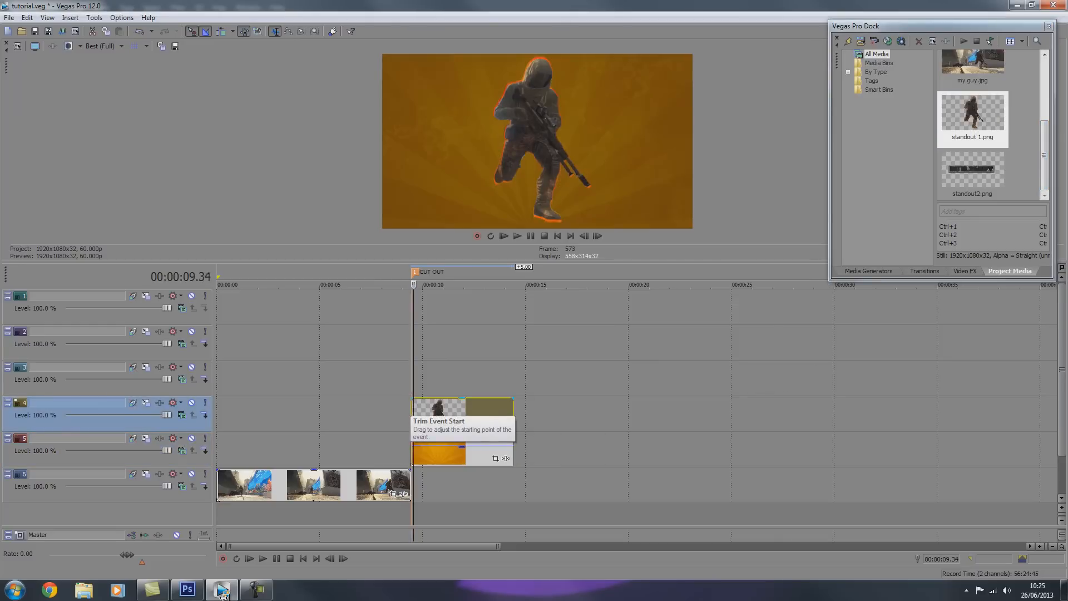
drag(438, 414, 438, 343)
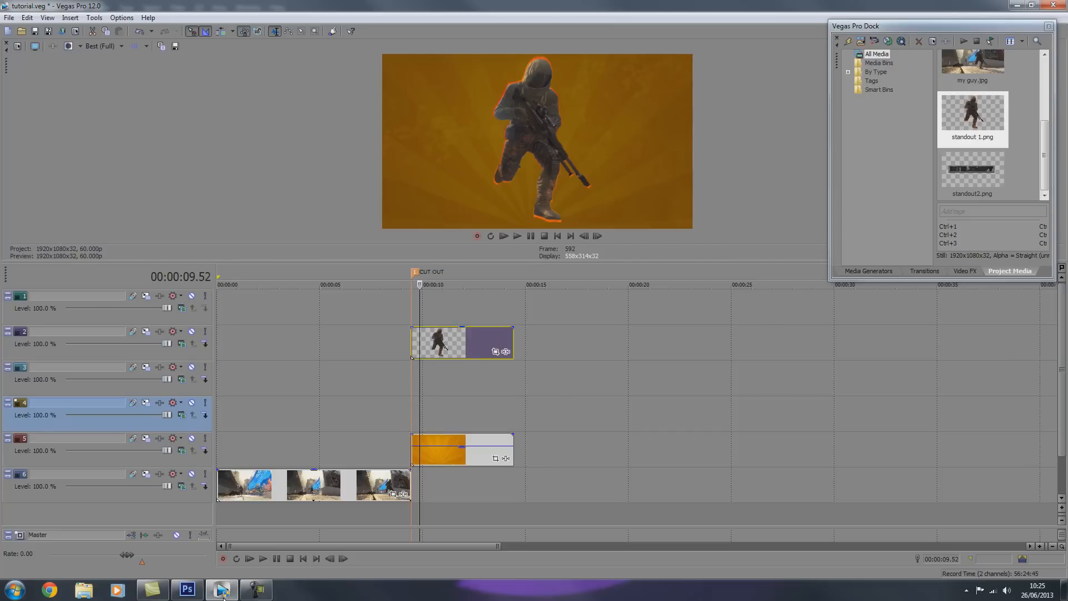
drag(439, 450, 438, 414)
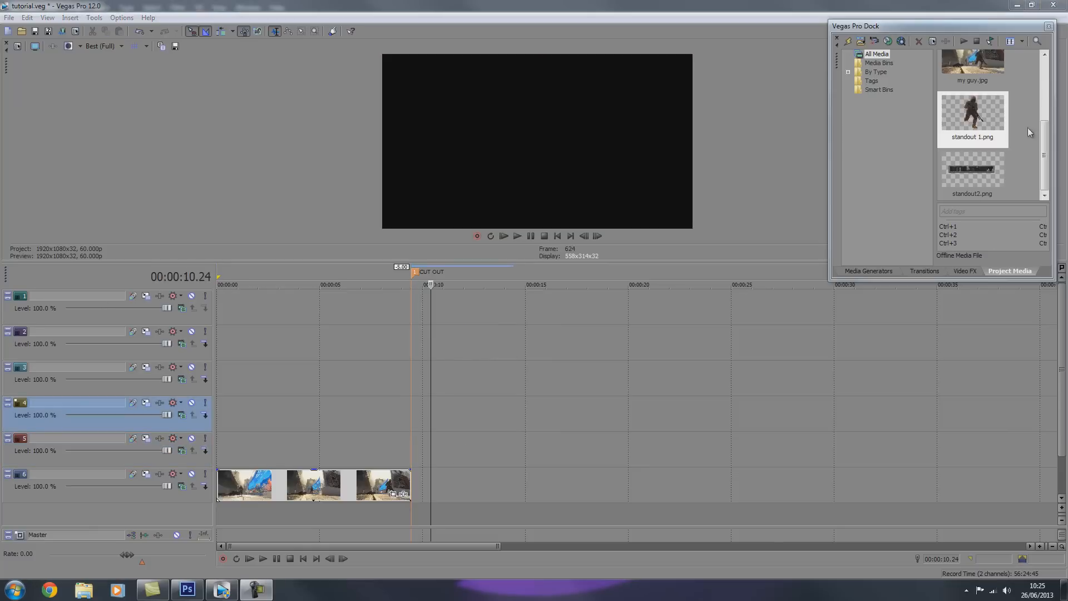
Place background.png on track 5 at the CUT OUT marker and reduce its opacity to darken the sunburst
scroll(1040, 139, up, 5)
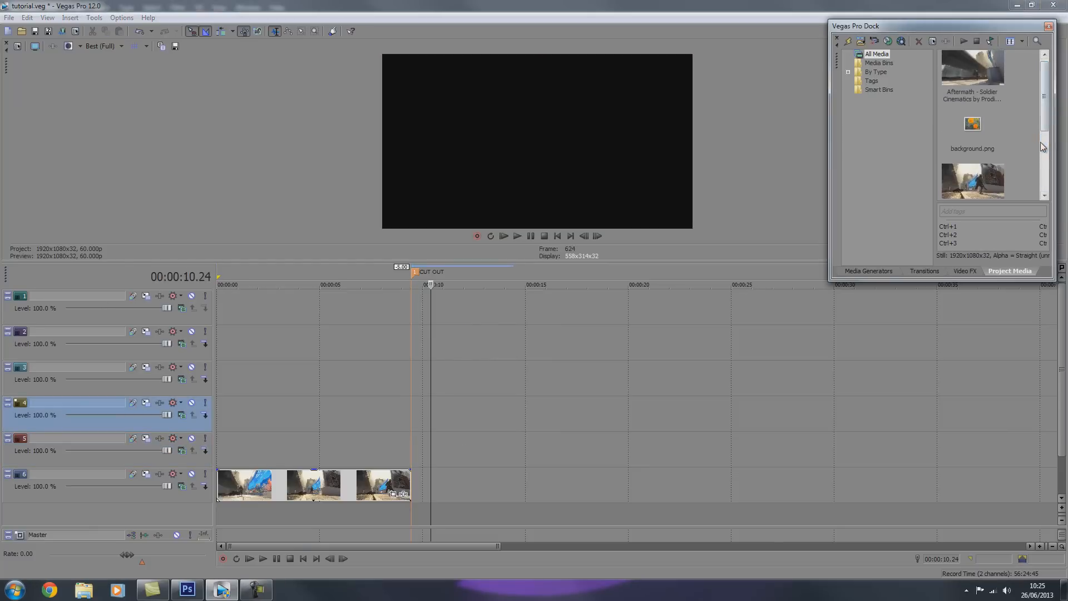
drag(974, 127, 1044, 147)
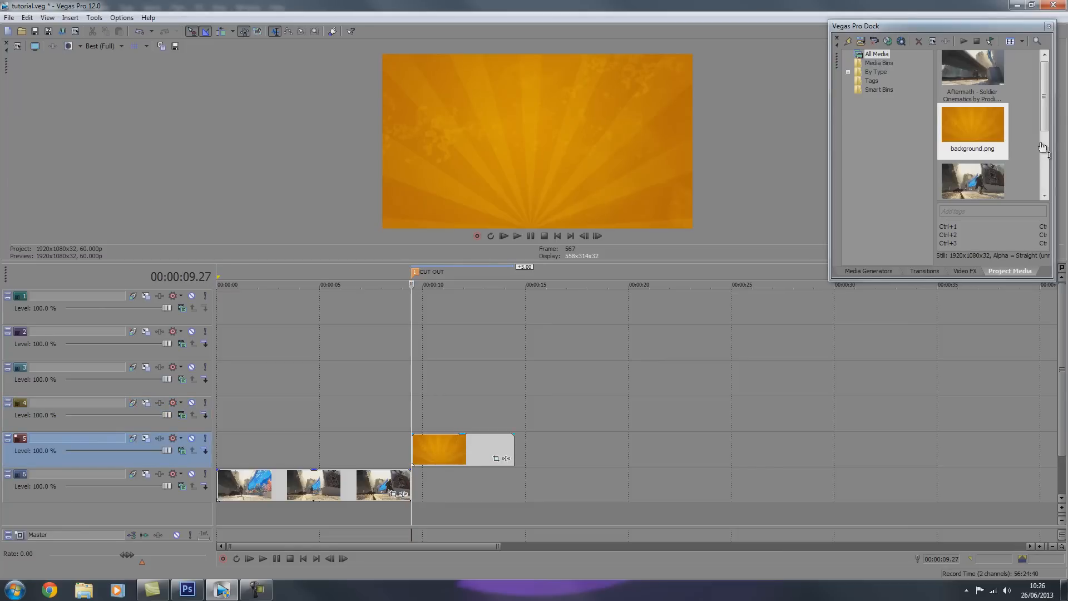
drag(462, 434, 463, 453)
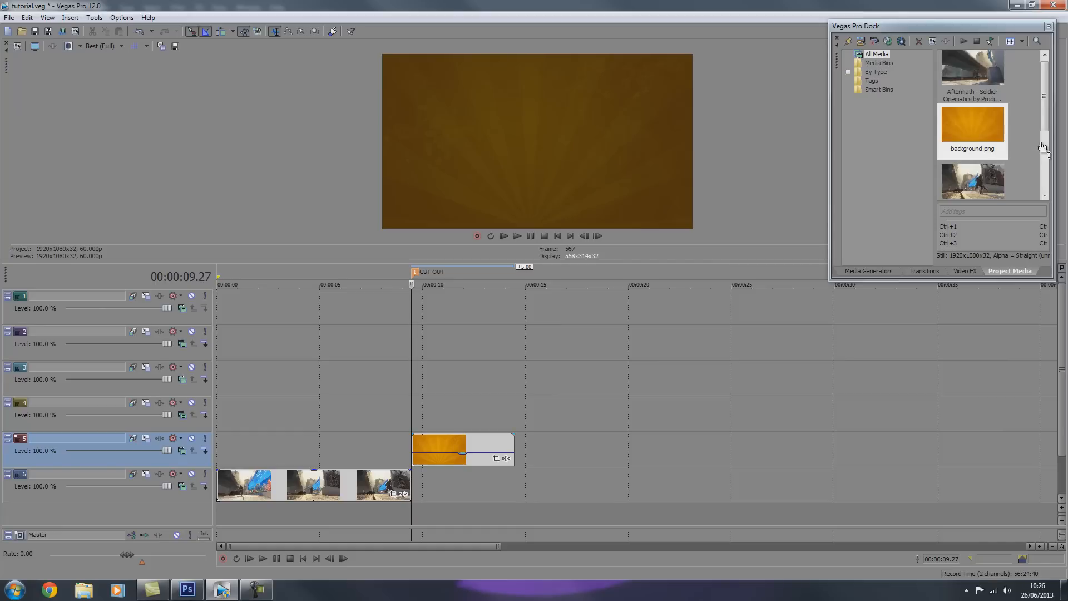
drag(462, 453, 462, 434)
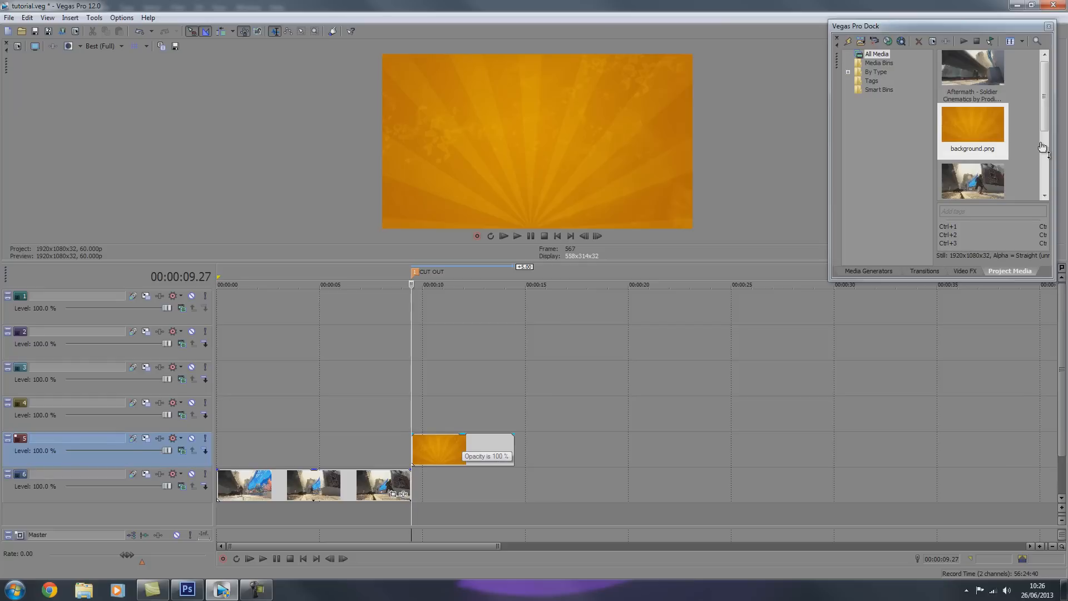
drag(462, 434, 462, 450)
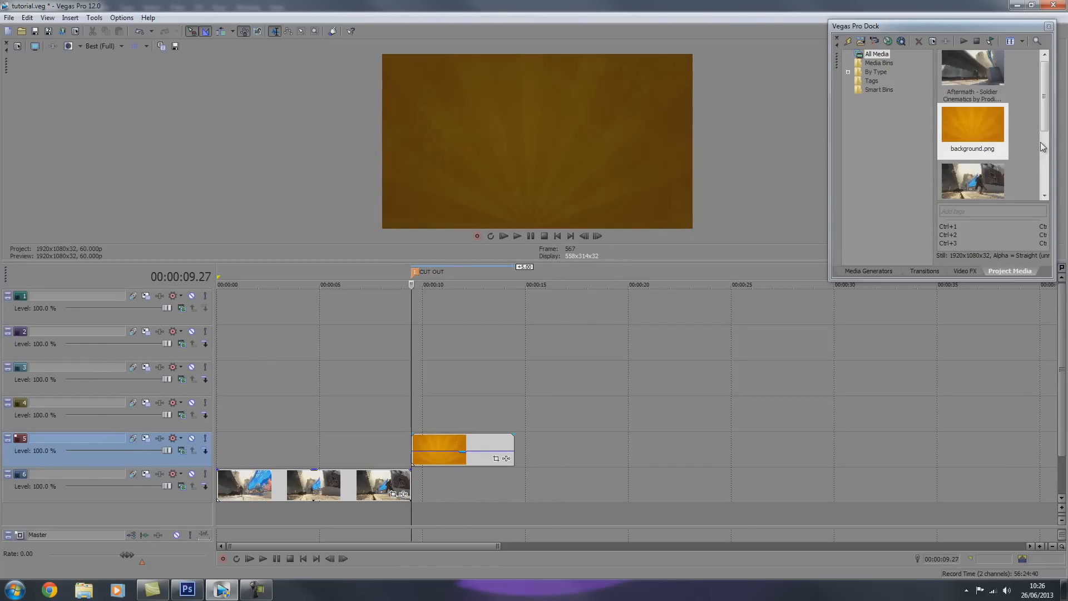
Examine the join between the end of the video clip and the start of the background event at frame level
key(Left)
key(Right)
scroll(462, 451, up, 3)
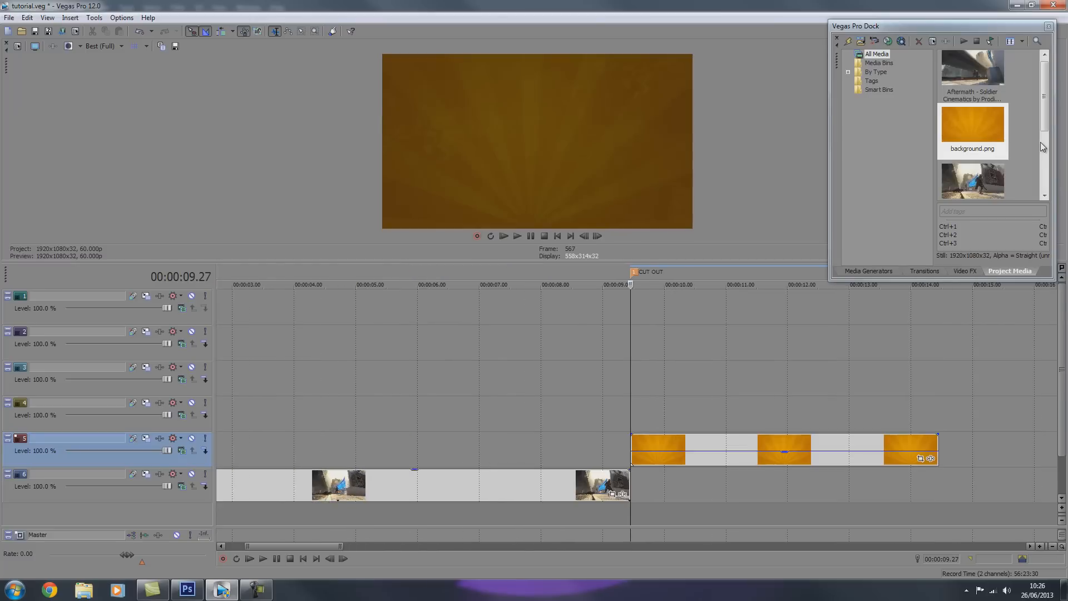
drag(721, 457, 721, 457)
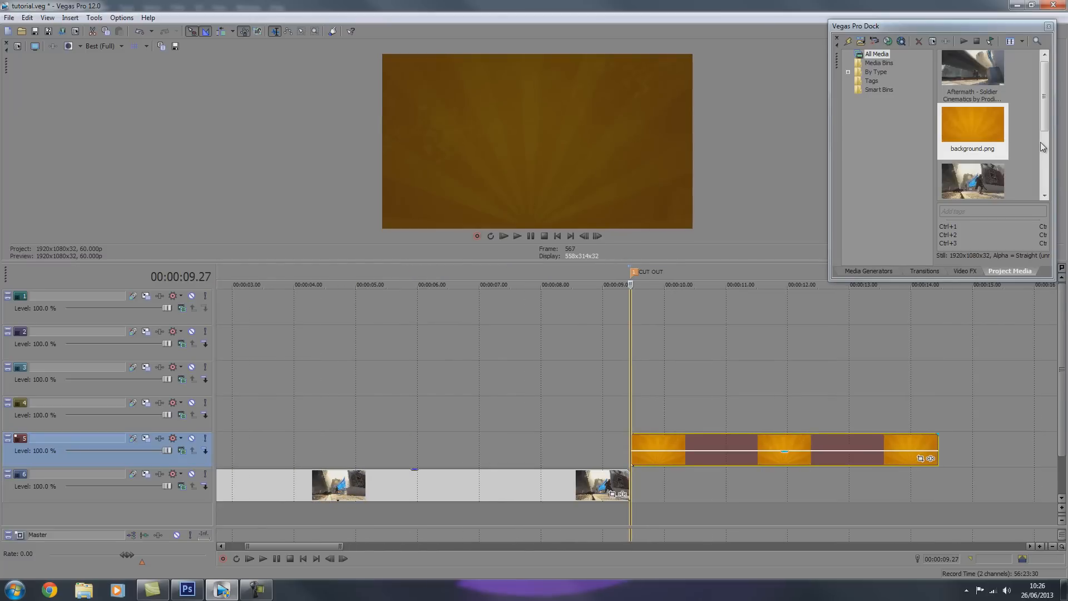
scroll(721, 458, up, 6)
scroll(721, 458, up, 5)
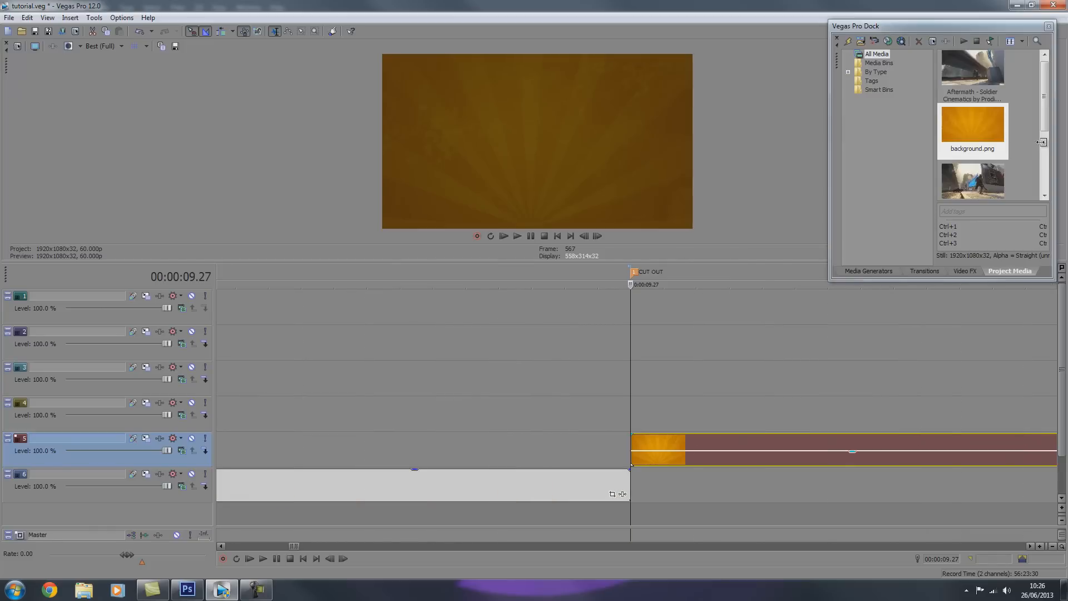
click(635, 414)
click(629, 450)
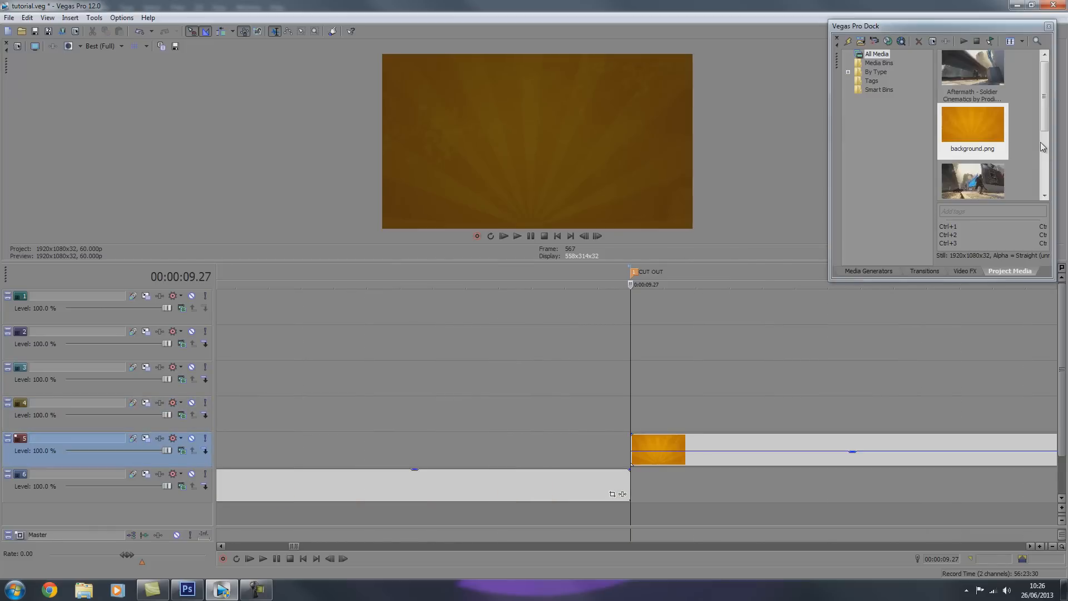
click(631, 378)
click(779, 457)
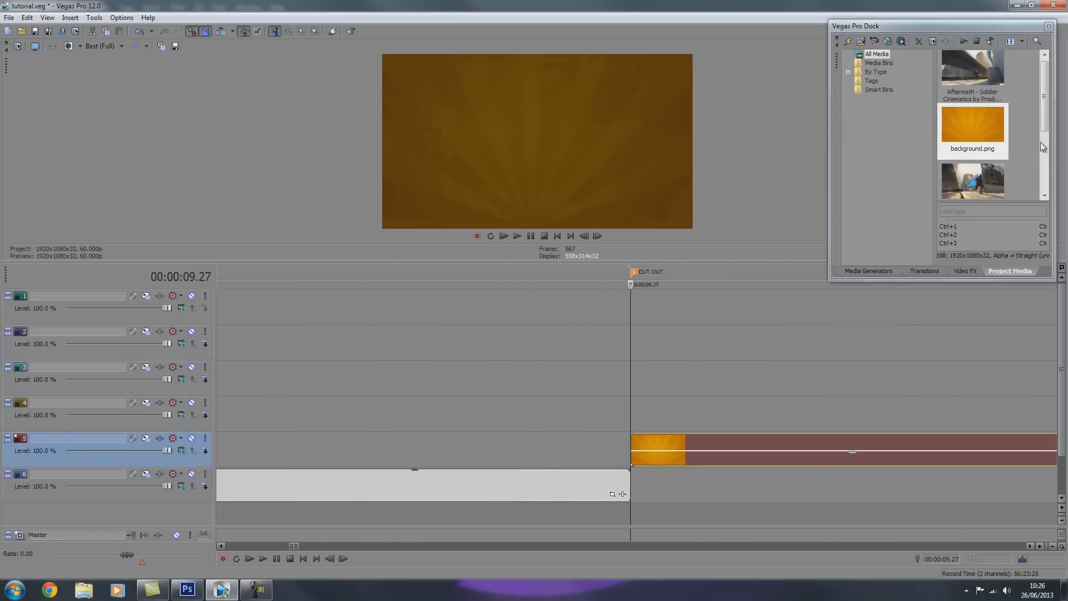
Play up to the join and shift the background event one frame earlier so it overlaps the clip's last frame
drag(630, 284, 375, 283)
key(space)
key(space)
scroll(1043, 147, up, 3)
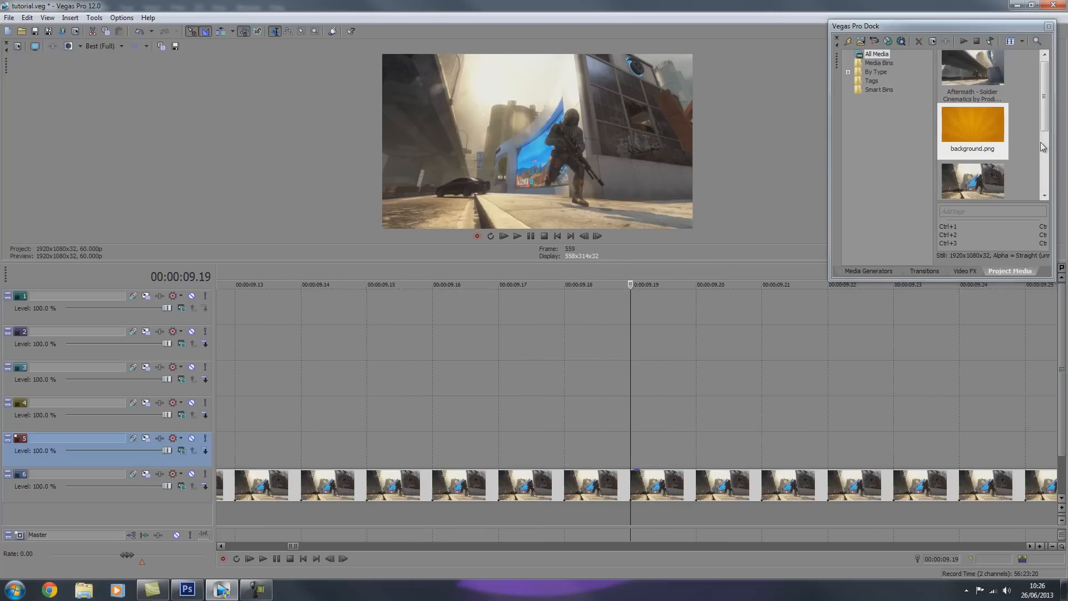
scroll(1041, 142, down, 4)
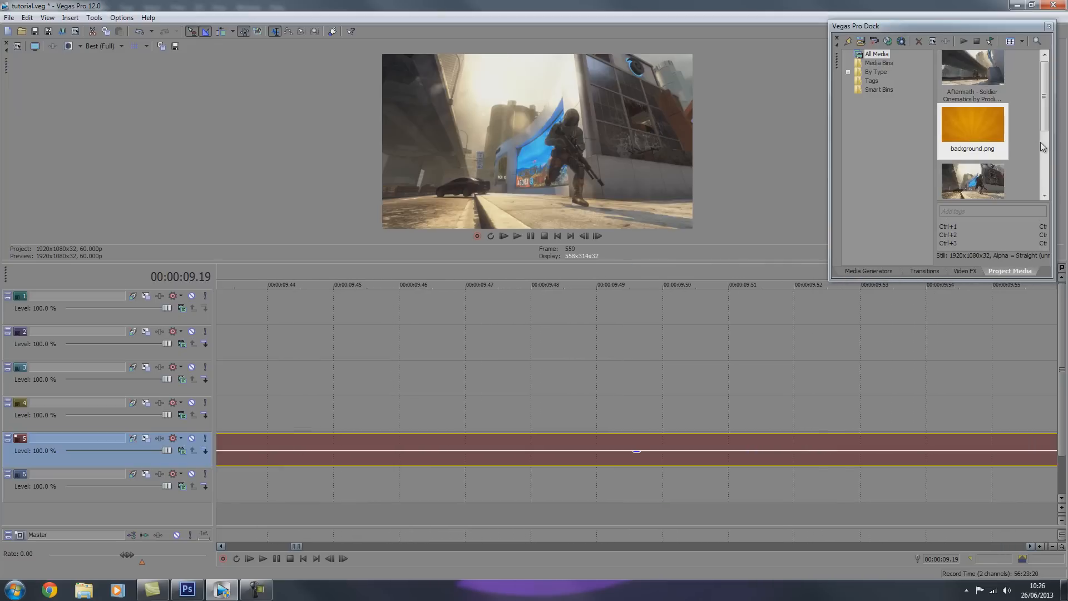
scroll(1040, 142, up, 4)
scroll(1043, 147, right, 2)
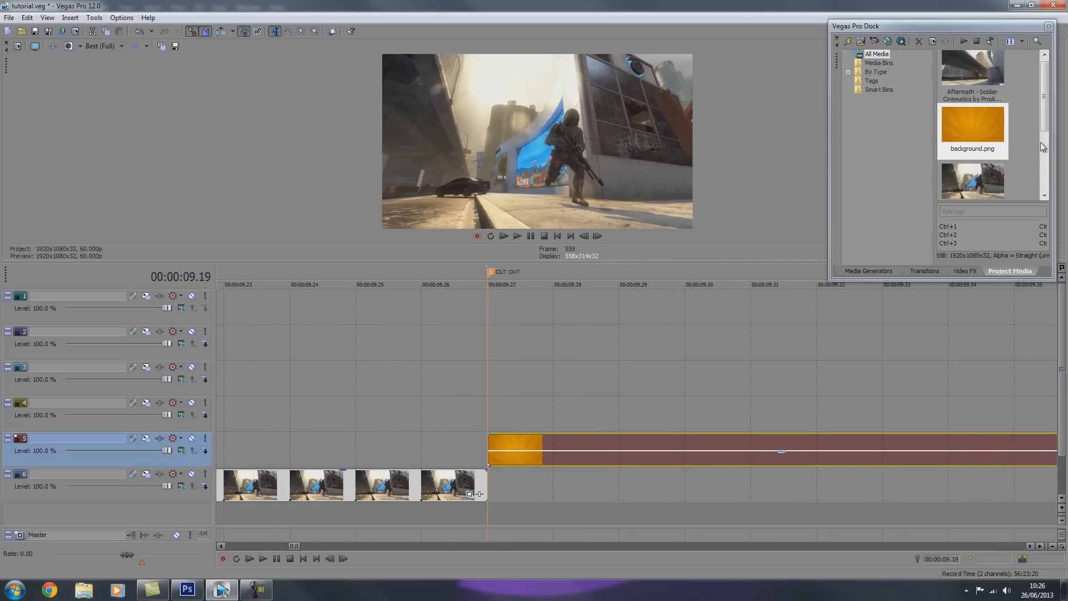
key(KP_4)
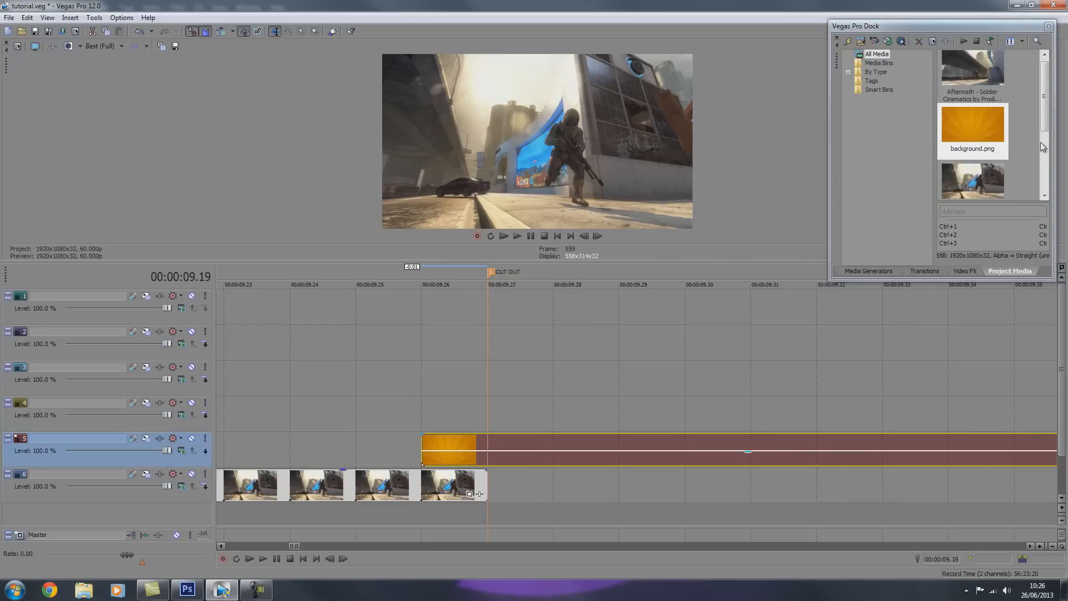
key(Down)
key(Down)
key(Down)
key(Down)
key(Down)
key(Down)
key(Down)
key(Down)
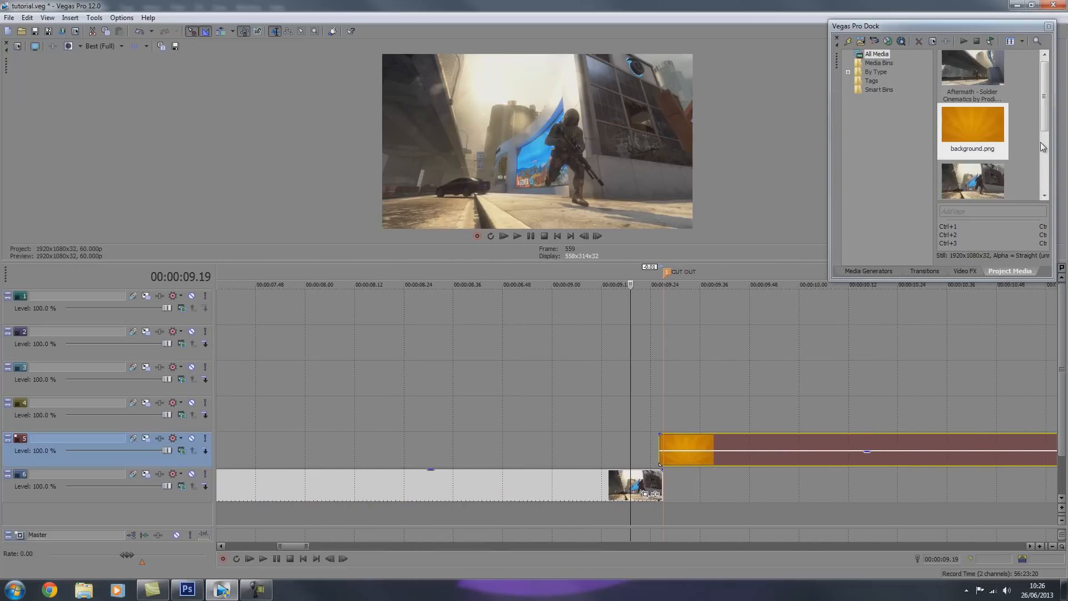
Check the join at 00:00:09.26 and shift the background event one frame later so it starts right after the video clip's last frame
key(Down)
key(ctrl+alt+Right)
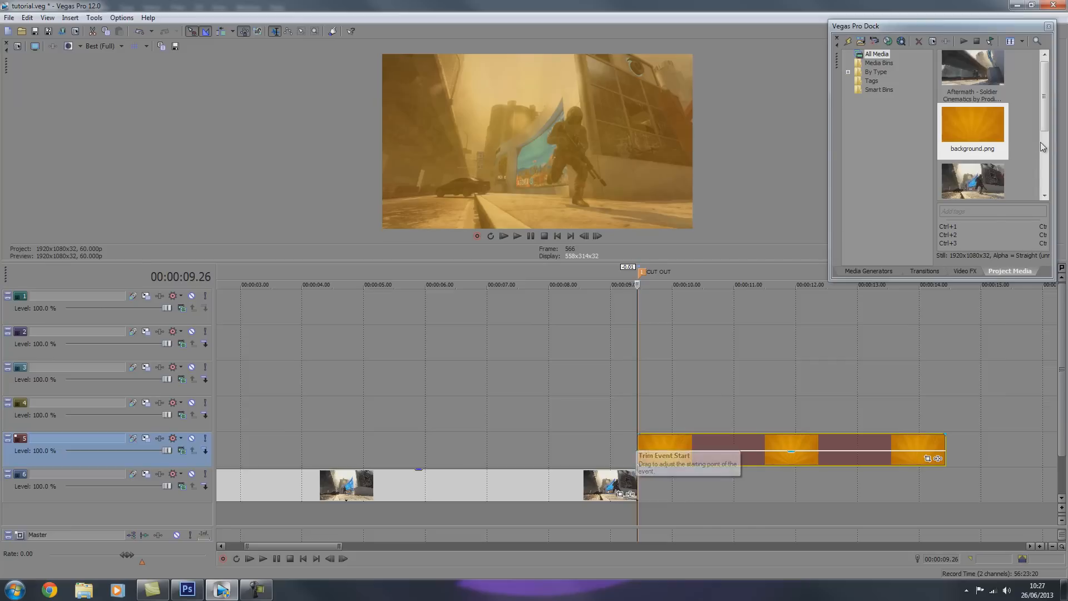
key(Down)
key(Down)
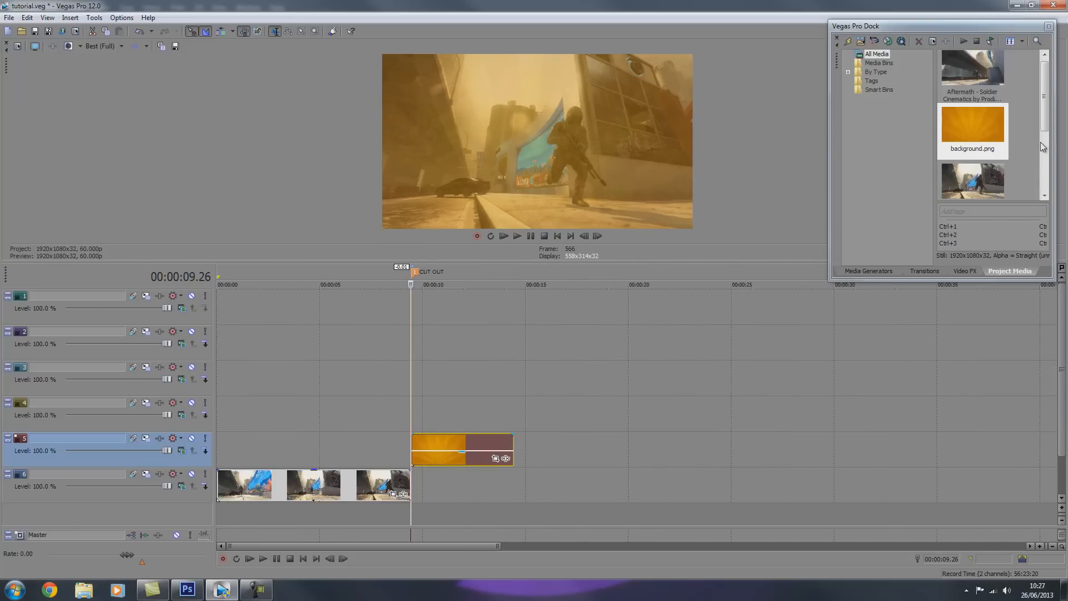
key(Up)
key(Up)
key(Up)
key(KP_6)
key(KP_6)
key(KP_6)
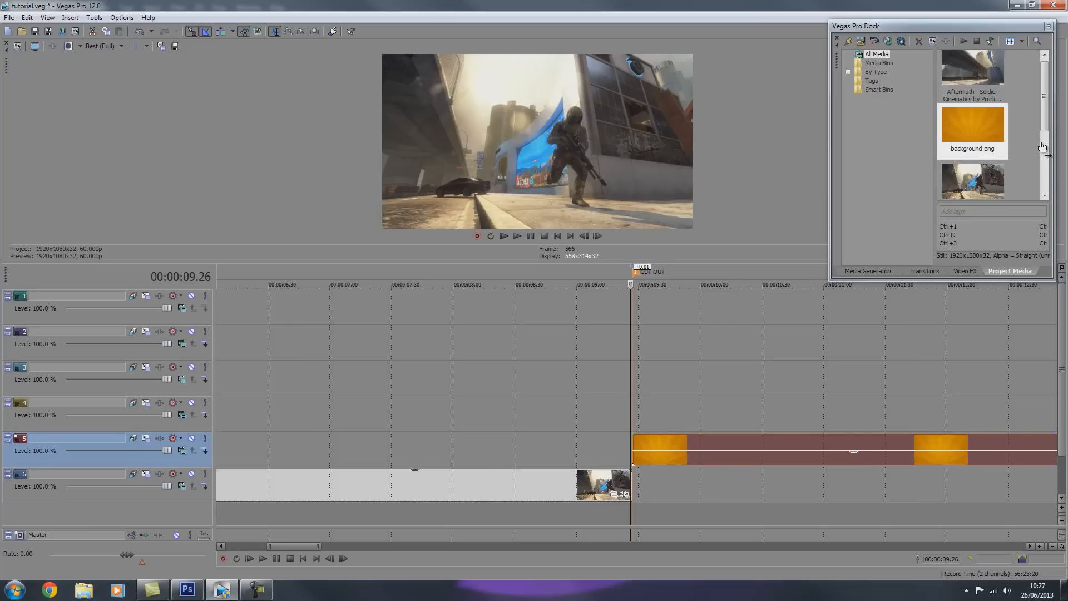
Place my guy.jpg on track 5 at the CUT OUT marker, with the background event directly above it on track 4
key(Down)
key(Down)
key(Down)
key(Down)
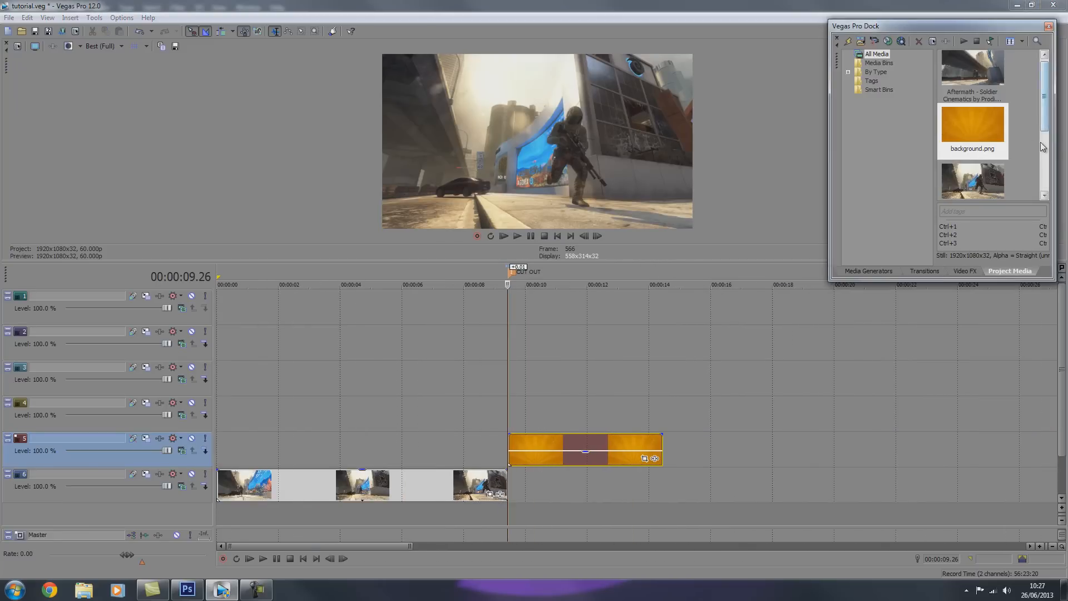
drag(1044, 96, 1044, 140)
drag(972, 96, 510, 415)
drag(586, 445, 585, 378)
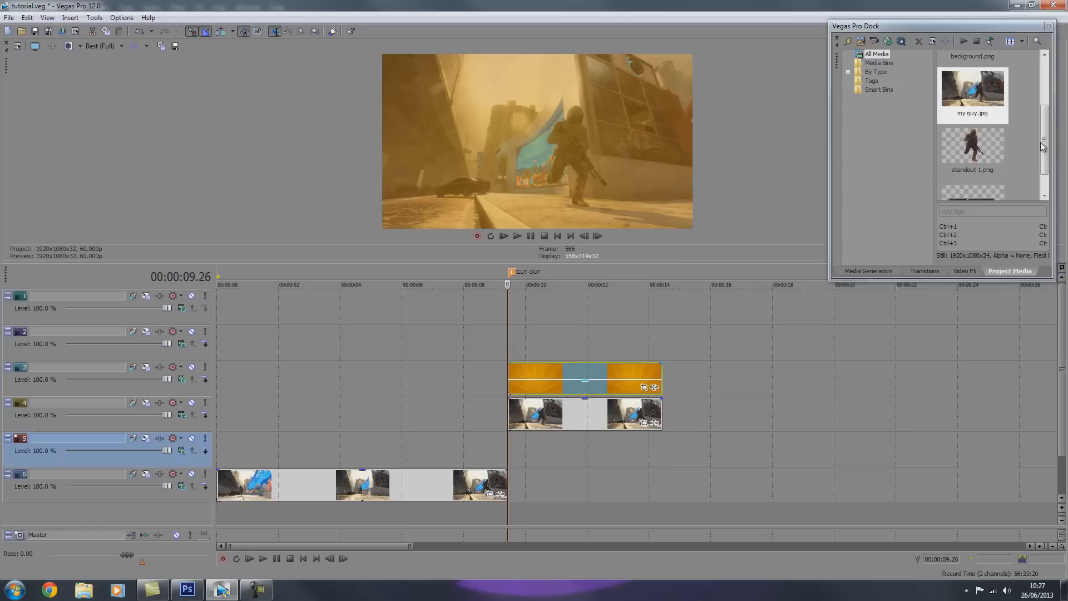
click(585, 415)
drag(585, 414, 586, 450)
drag(585, 387, 585, 422)
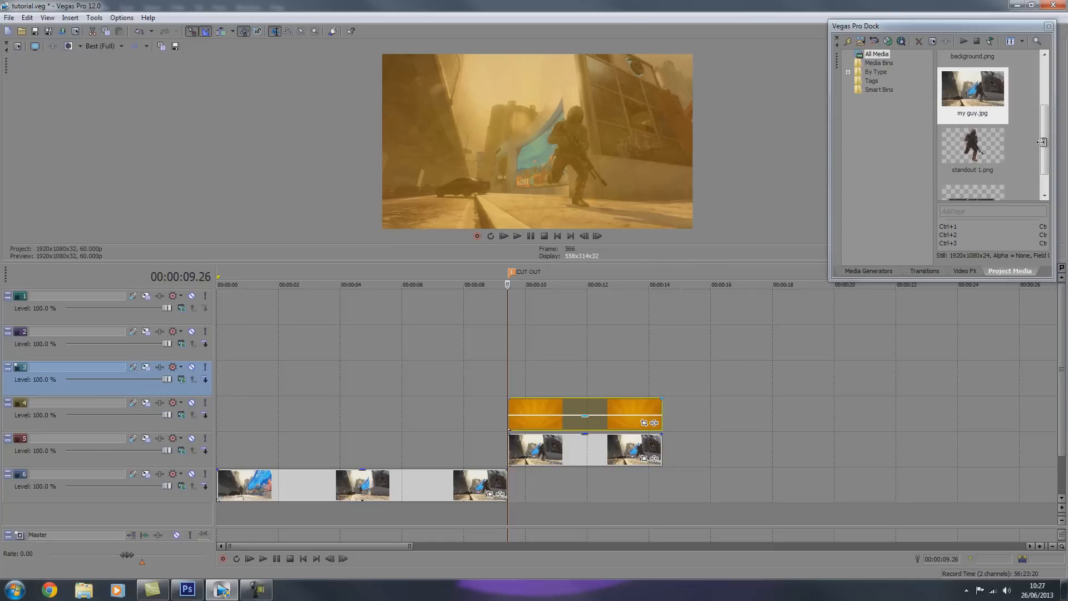
Place standout 1.png on track 3 at the CUT OUT marker and show a frame inside the event
click(523, 285)
drag(972, 147, 509, 379)
click(550, 379)
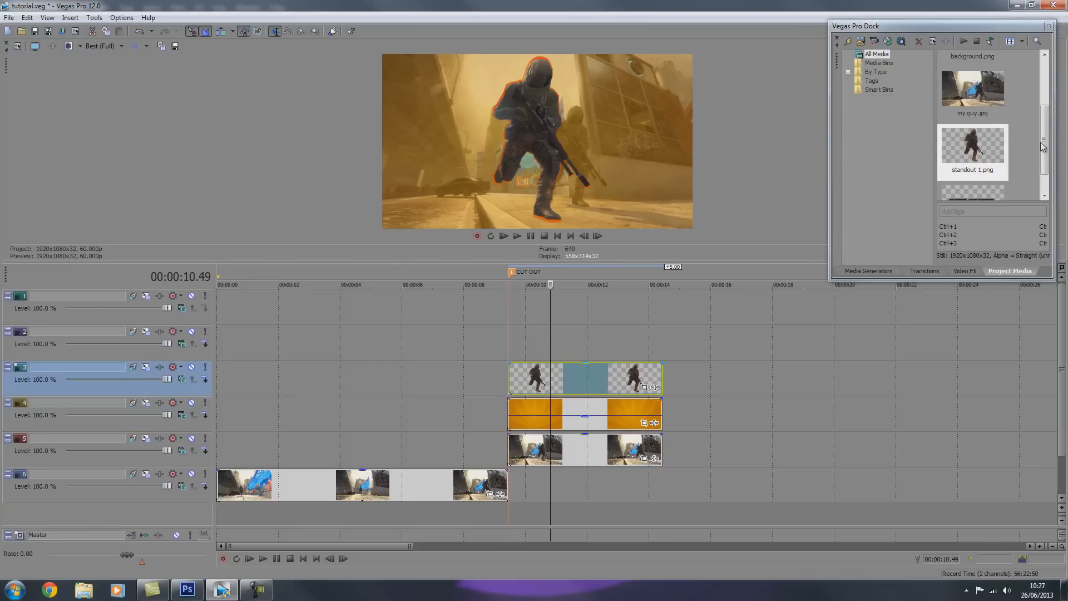
Pan/crop standout 1 to about 2,884 x 1,622, centred at 625.1, 384.8, so the cut-out covers the soldier in the still
click(645, 387)
scroll(322, 258, down, 10)
scroll(322, 258, down, 5)
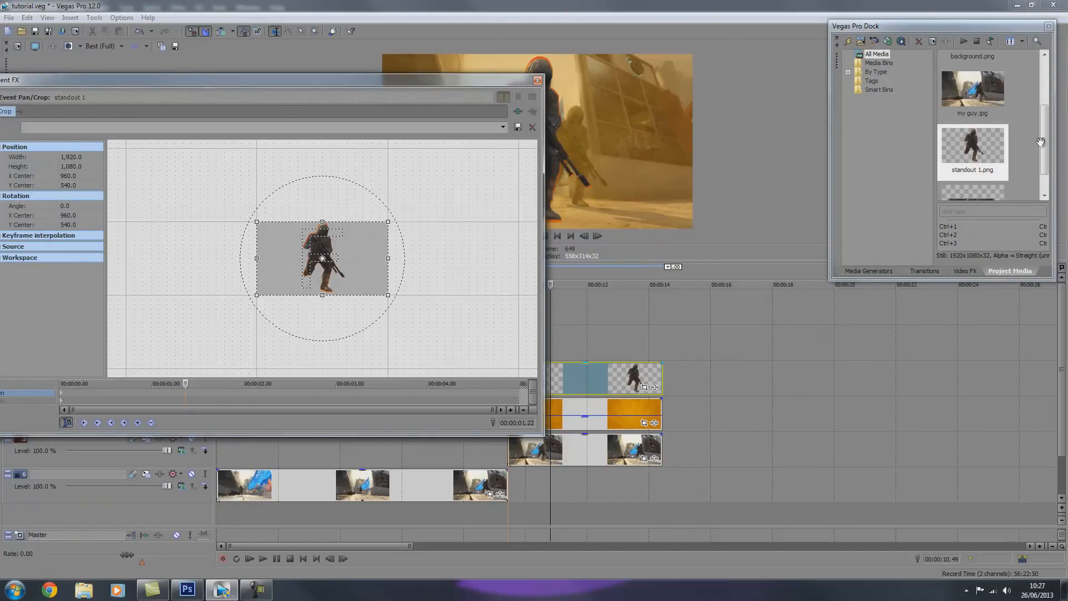
drag(267, 80, 87, 73)
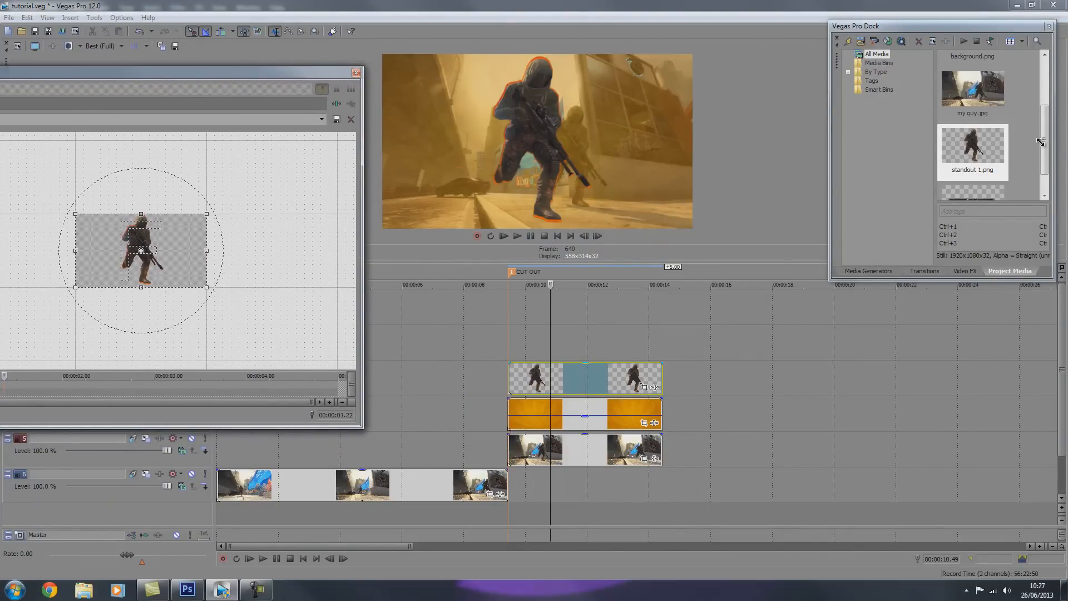
drag(206, 288, 241, 308)
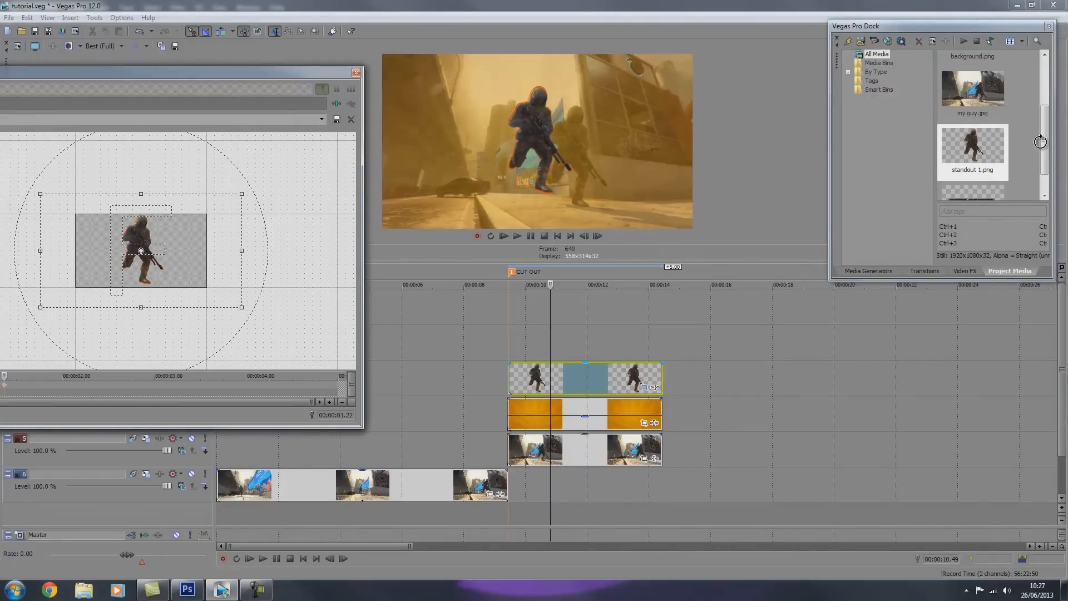
drag(140, 250, 117, 238)
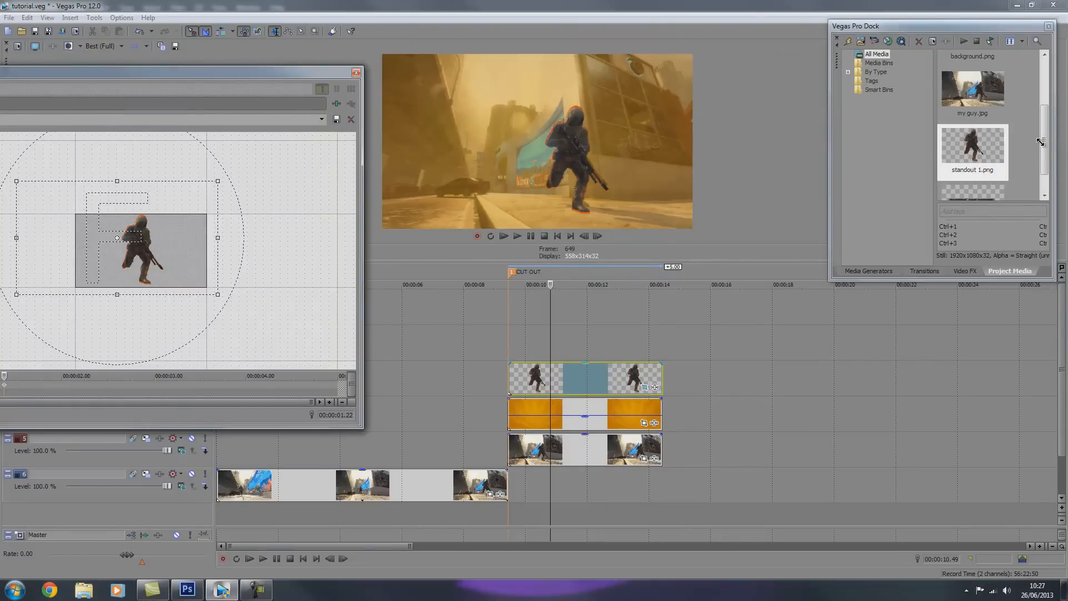
drag(217, 294, 215, 293)
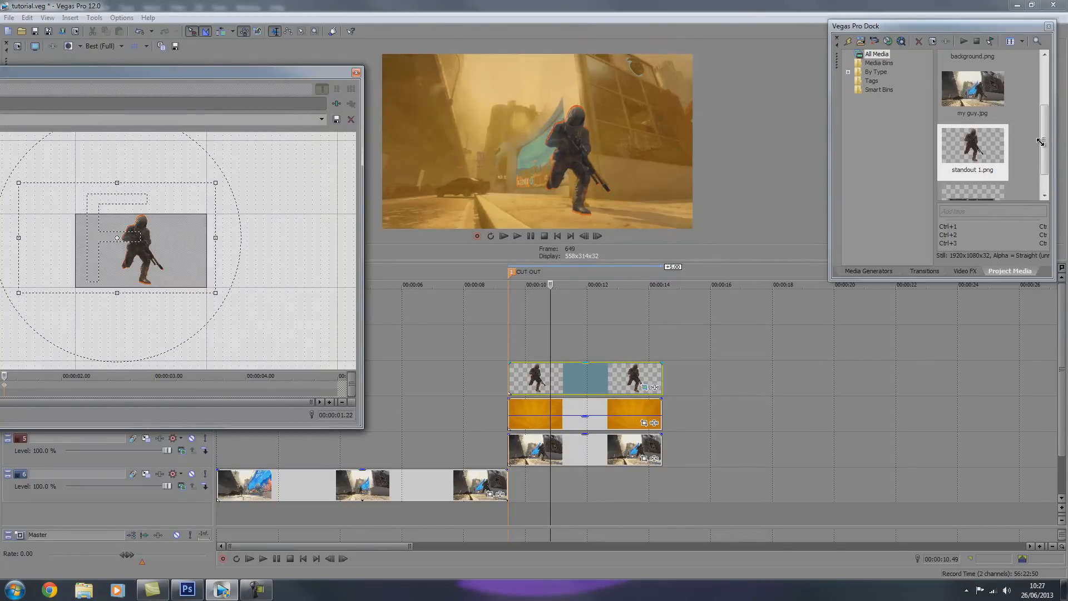
drag(117, 238, 118, 240)
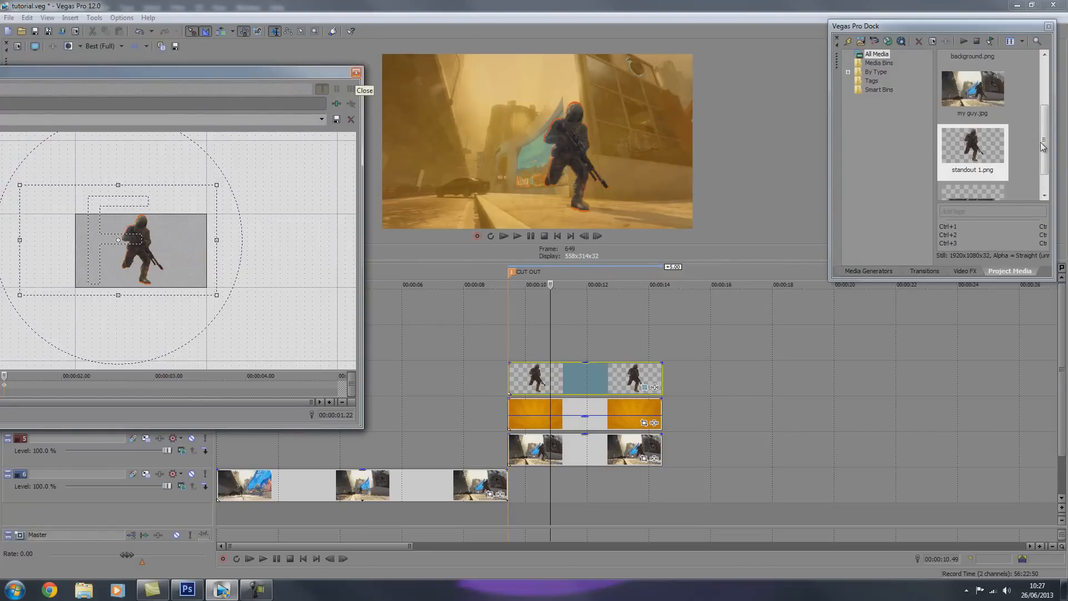
Delete standout 1's starting Pan/Crop keyframe so the cut-out keeps its size and position from the first frame
drag(278, 72, 534, 81)
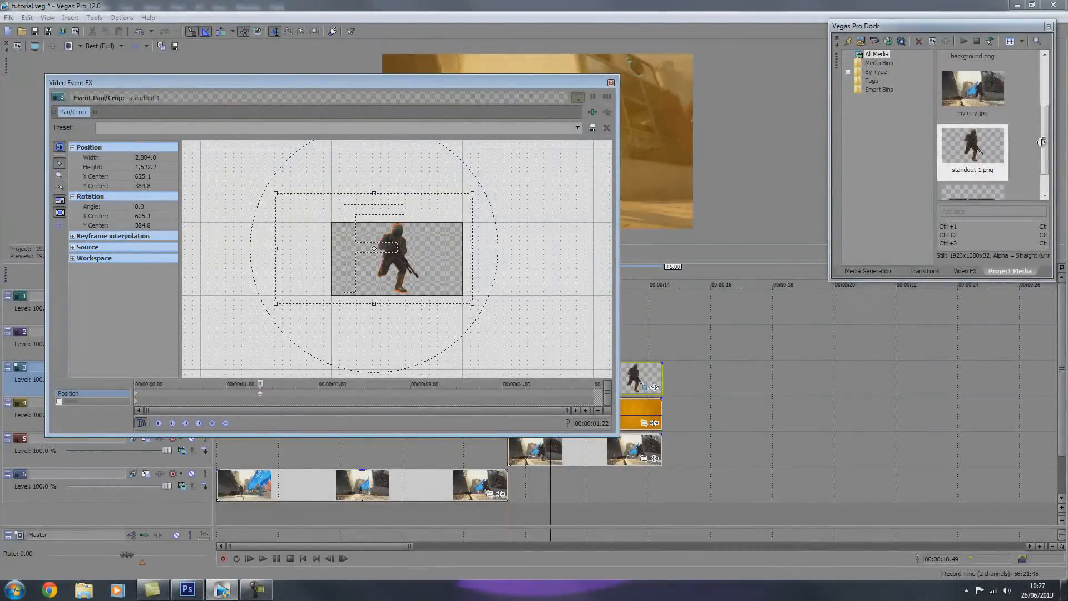
click(136, 394)
right_click(135, 393)
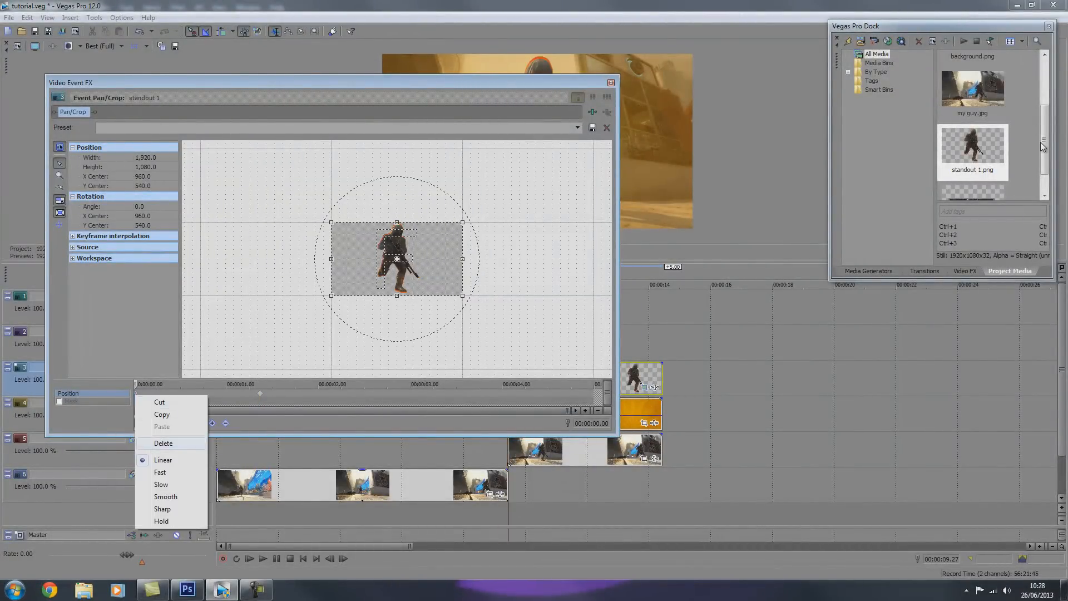
click(164, 444)
key(space)
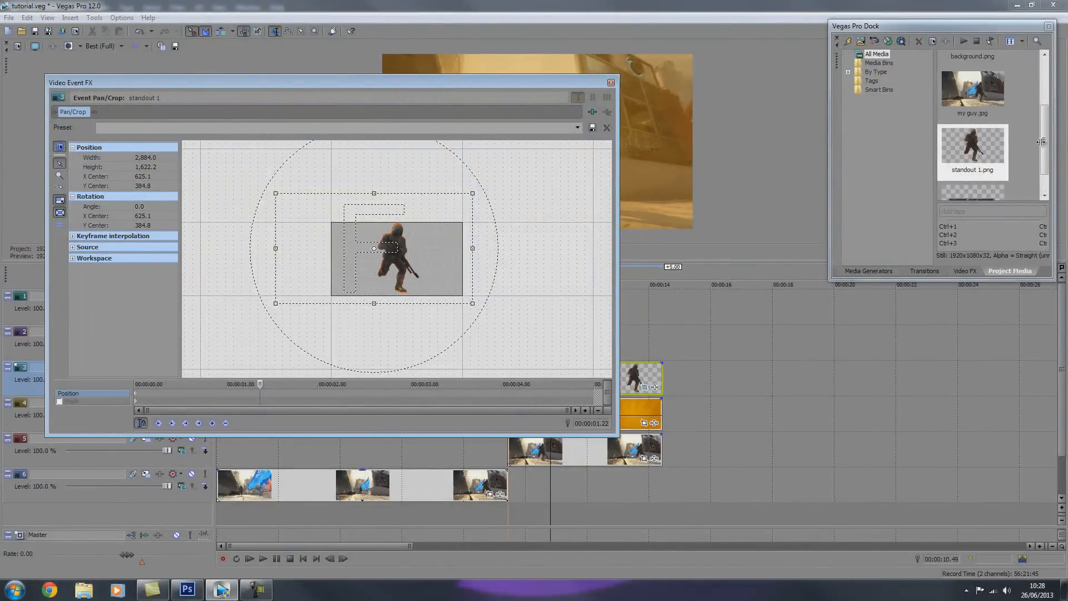
key(space)
click(611, 83)
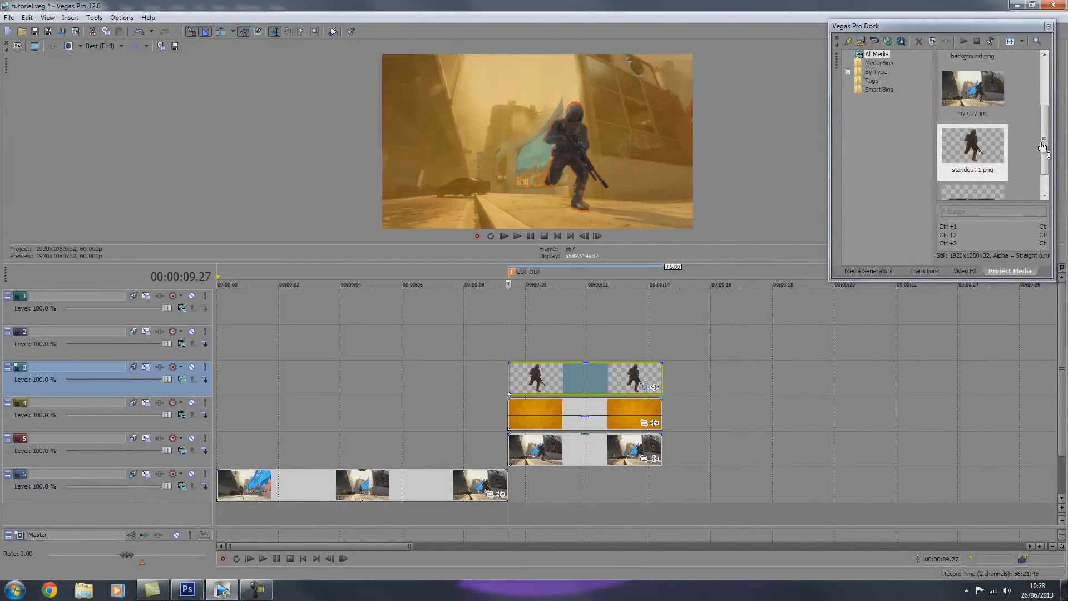
Raise the background event's opacity to 100 % and play the transition from the clip into the freeze frame
drag(584, 413, 584, 398)
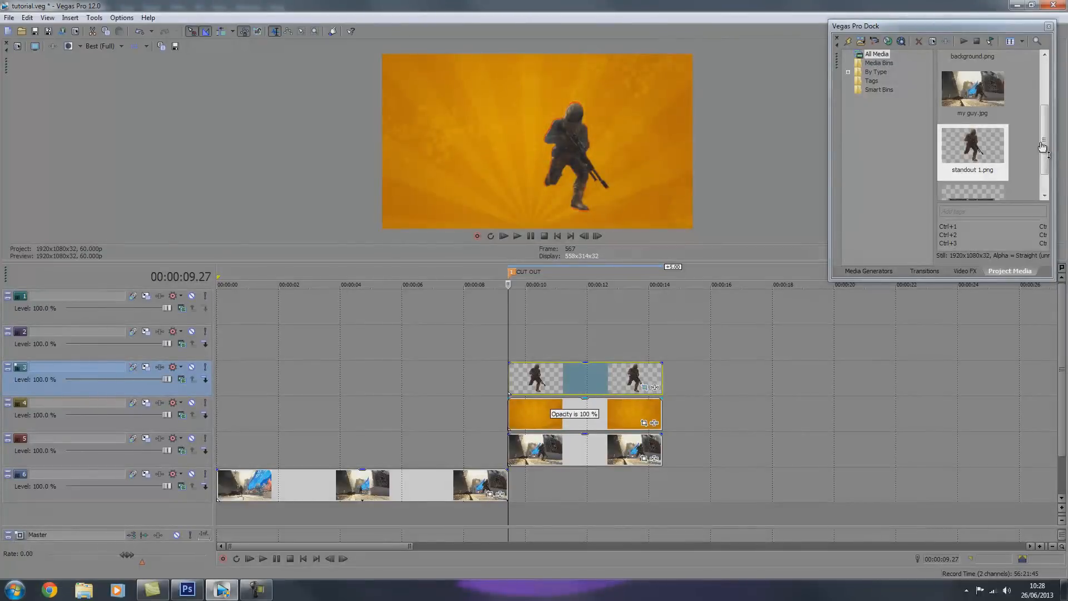
click(480, 378)
key(space)
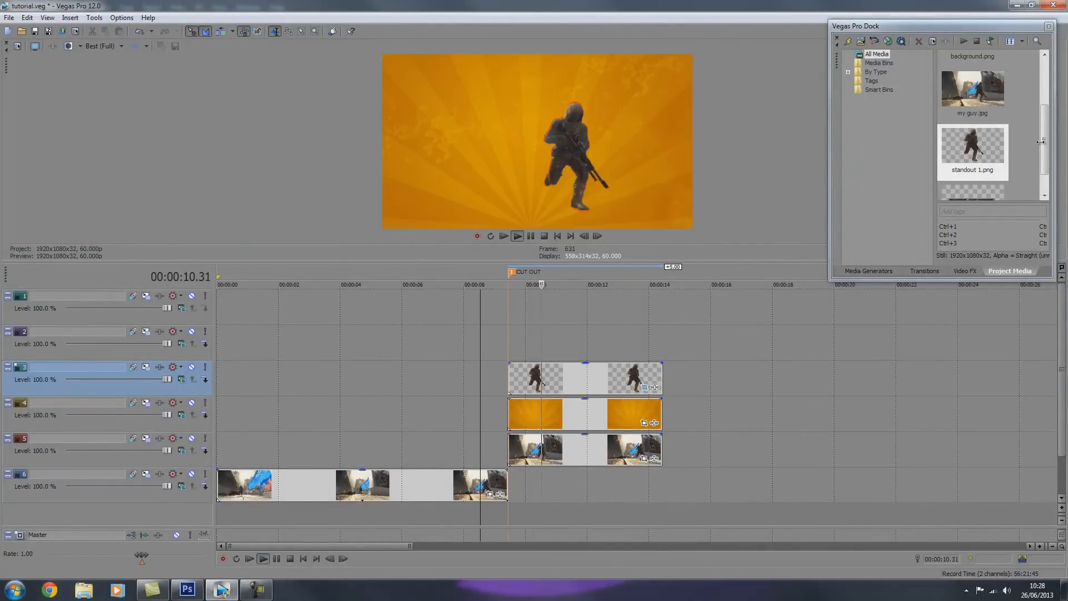
key(space)
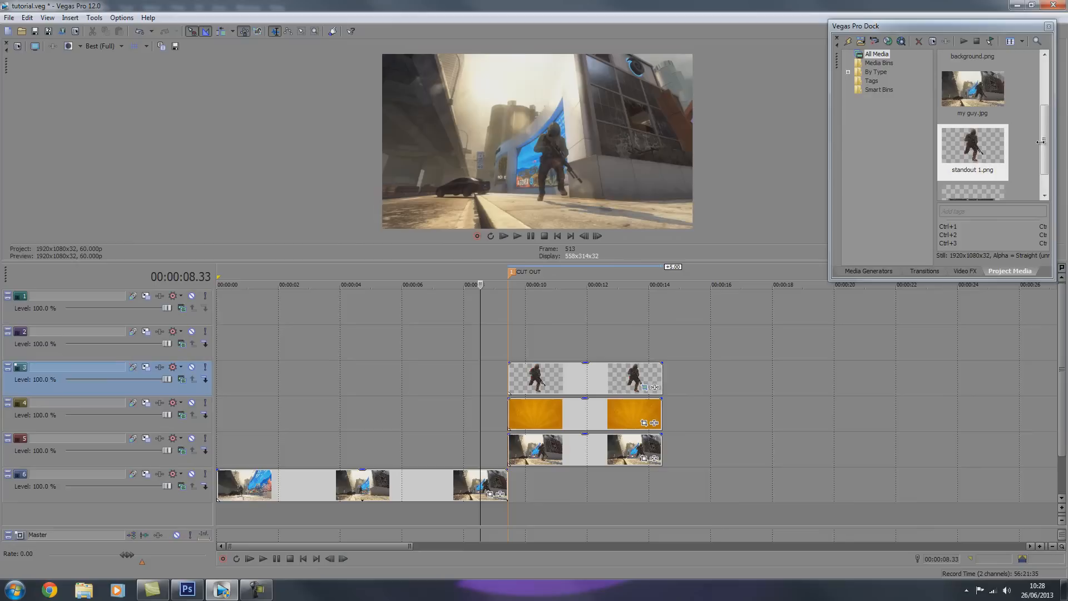
key(1)
key(space)
key(space)
Place standout2.png on track 2 at the CUT OUT marker and preview the name plate at points within the event
drag(1043, 146, 1043, 163)
click(974, 170)
drag(974, 170, 509, 342)
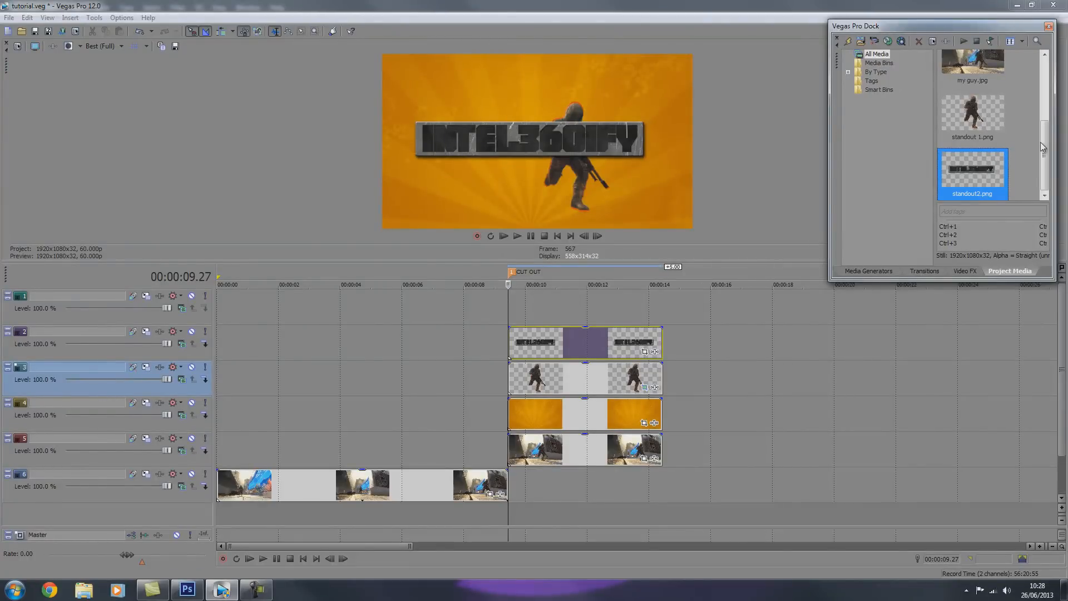
click(542, 342)
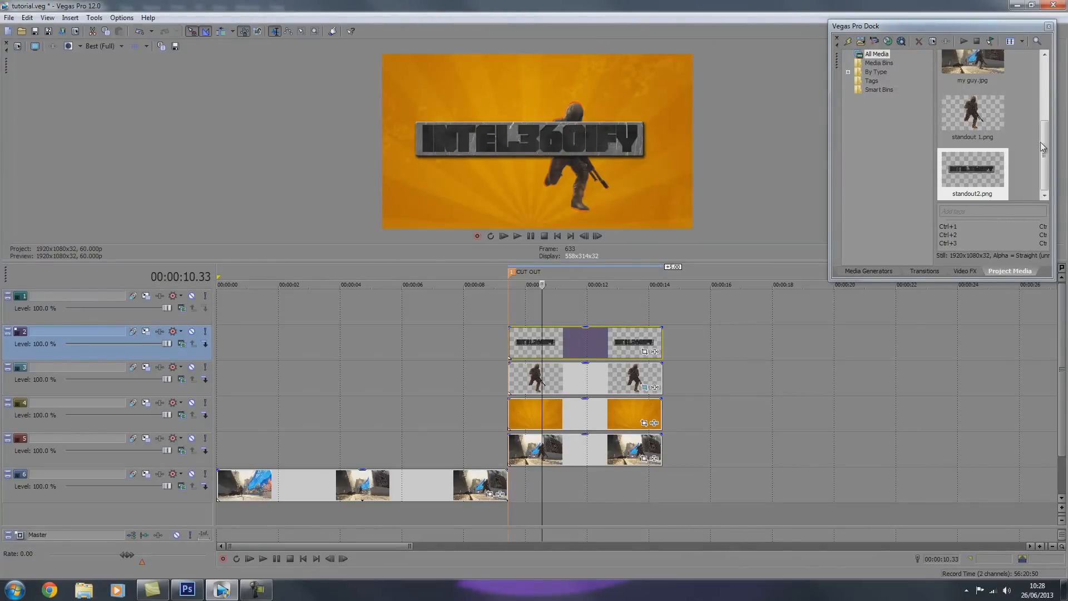
click(617, 342)
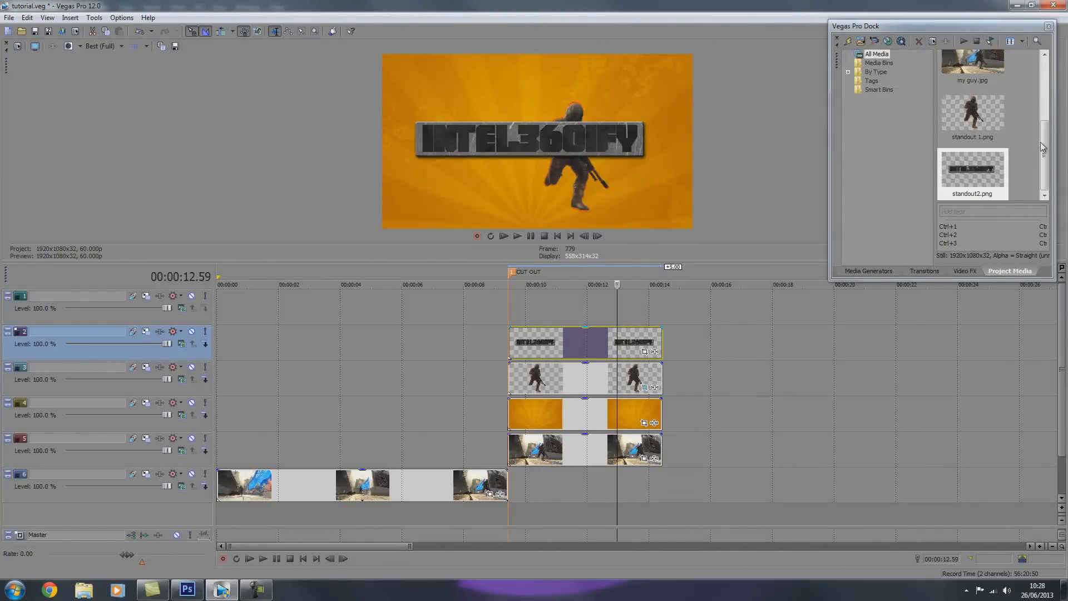
Pan/crop standout2 to about 2,883 x 1,622, centred at 929.9, 1,703.5, so the smaller name plate sits above the visible picture
click(645, 352)
scroll(397, 259, down, 5)
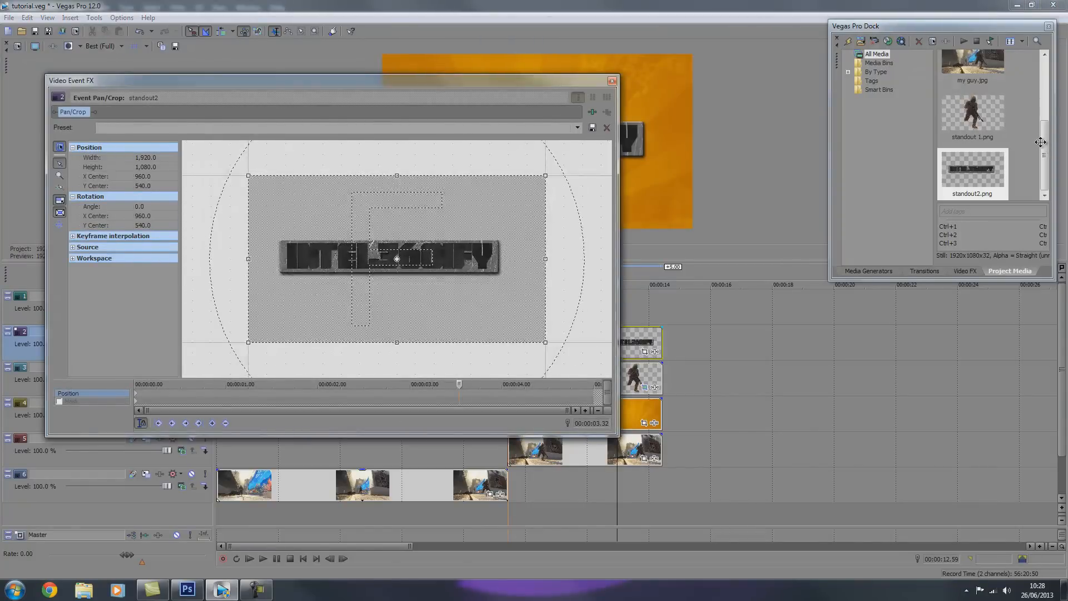
scroll(397, 260, down, 3)
drag(397, 80, 153, 178)
drag(154, 355, 154, 383)
drag(207, 413, 233, 428)
drag(154, 382, 152, 419)
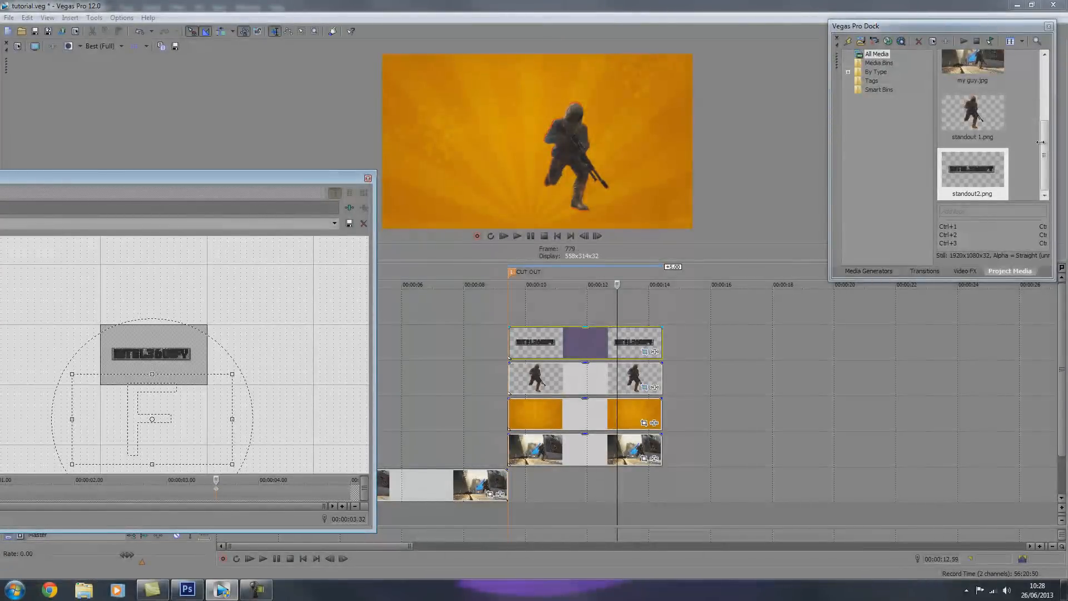
Delete standout2's starting keyframe so the plate begins off screen, and move it to the picture's upper-left area at 00:00:02.55
mouse_move(183, 179)
mouse_down()
mouse_move(227, 122)
mouse_move(318, 119)
mouse_up()
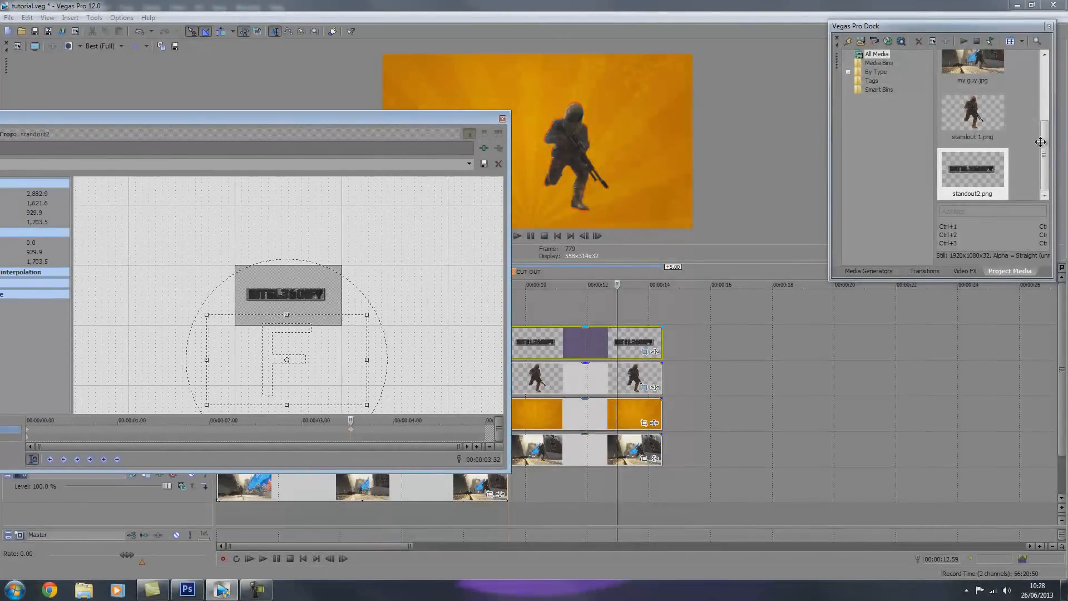
click(26, 430)
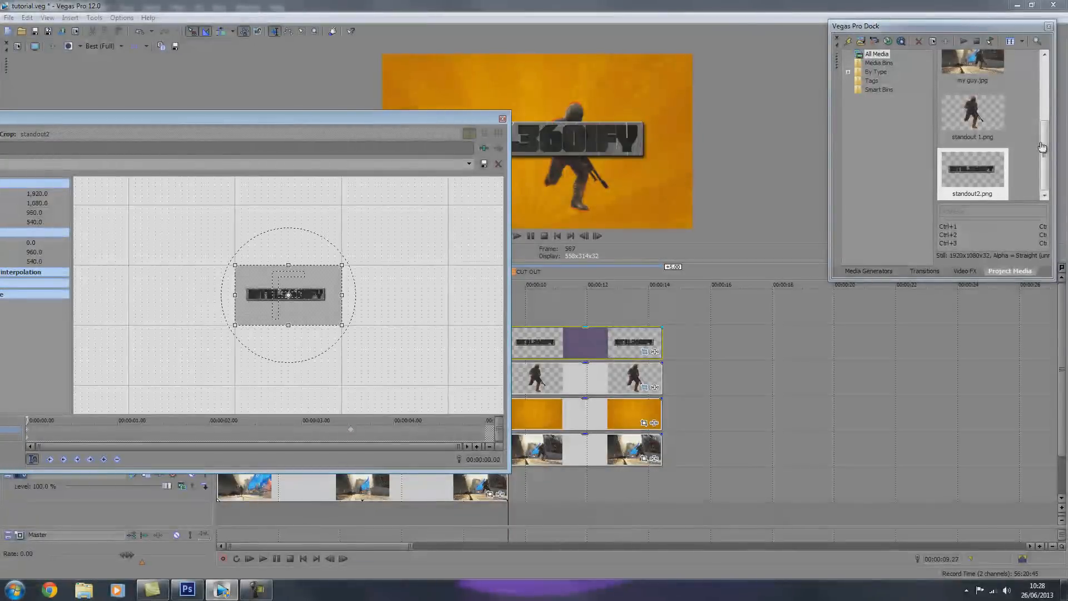
right_click(26, 433)
click(55, 482)
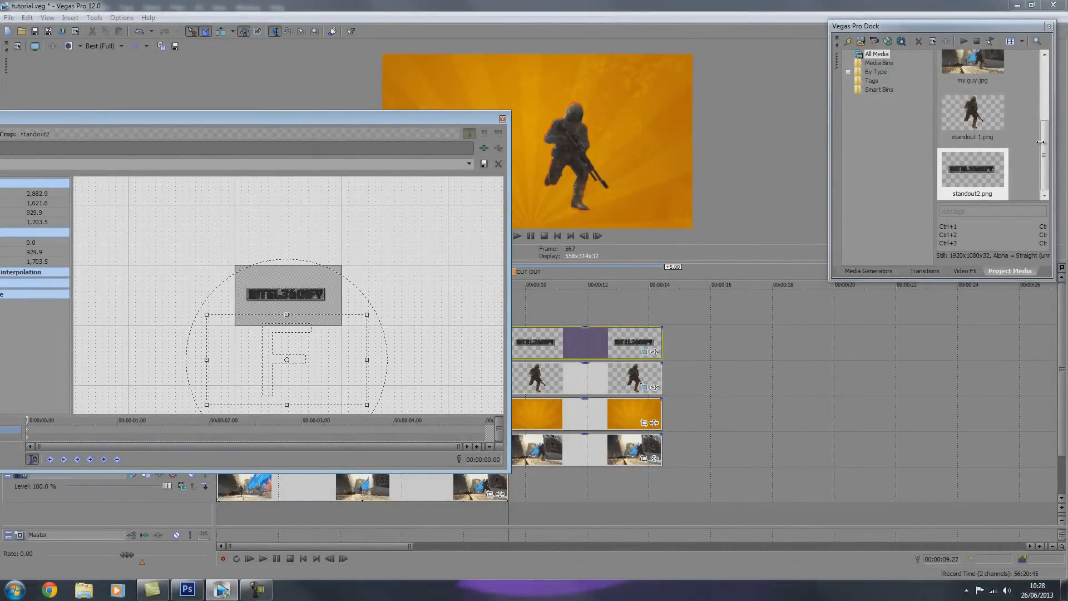
drag(26, 420, 294, 421)
mouse_move(286, 360)
mouse_down()
mouse_move(294, 328)
mouse_move(321, 324)
mouse_up()
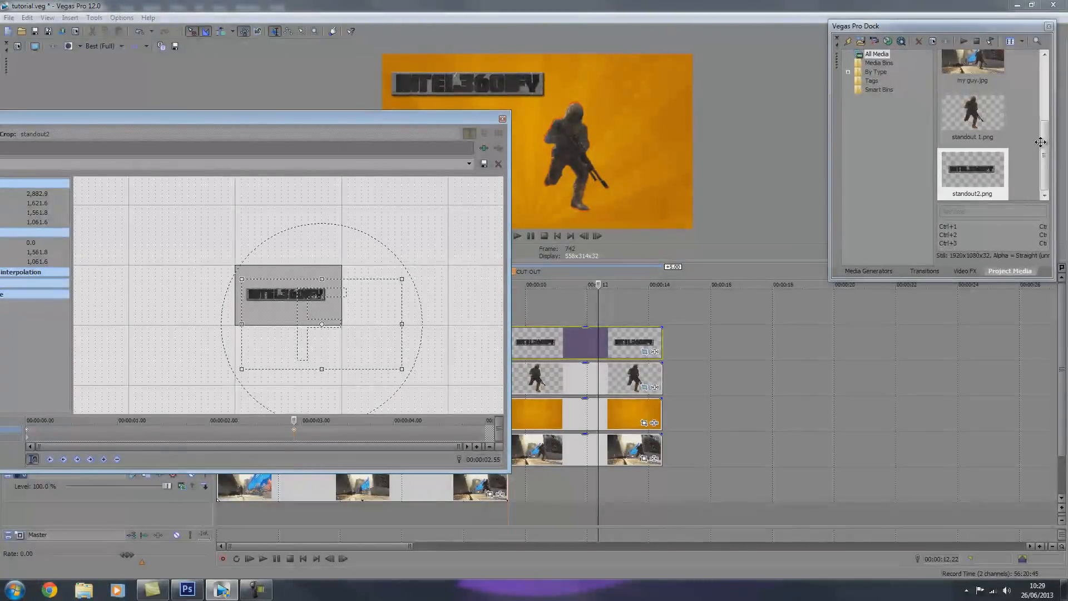
Centre the rotation point on the name plate and tilt it with keyframes at 00:00:03.52 and 00:00:04.58, ending at 2.0 degrees
drag(294, 420, 381, 421)
drag(412, 325, 411, 319)
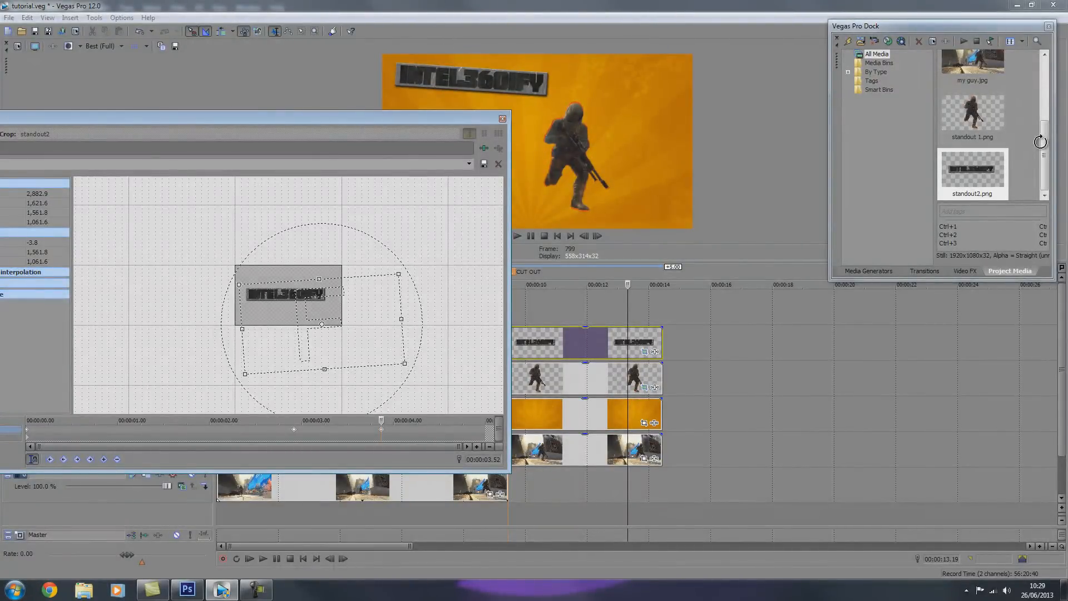
key(ctrl+z)
drag(322, 324, 285, 293)
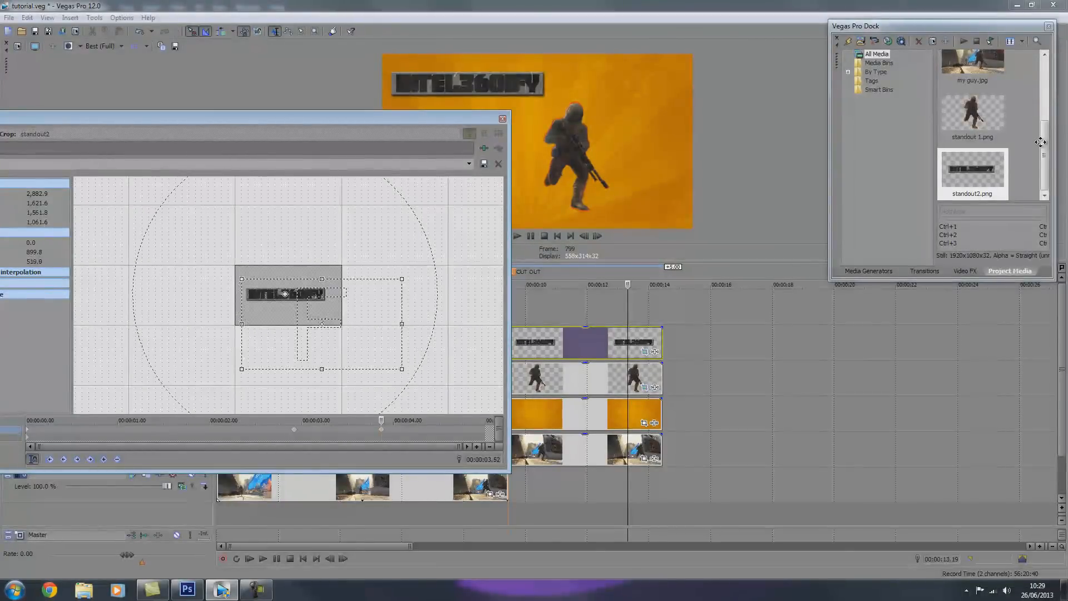
drag(412, 325, 415, 314)
key(space)
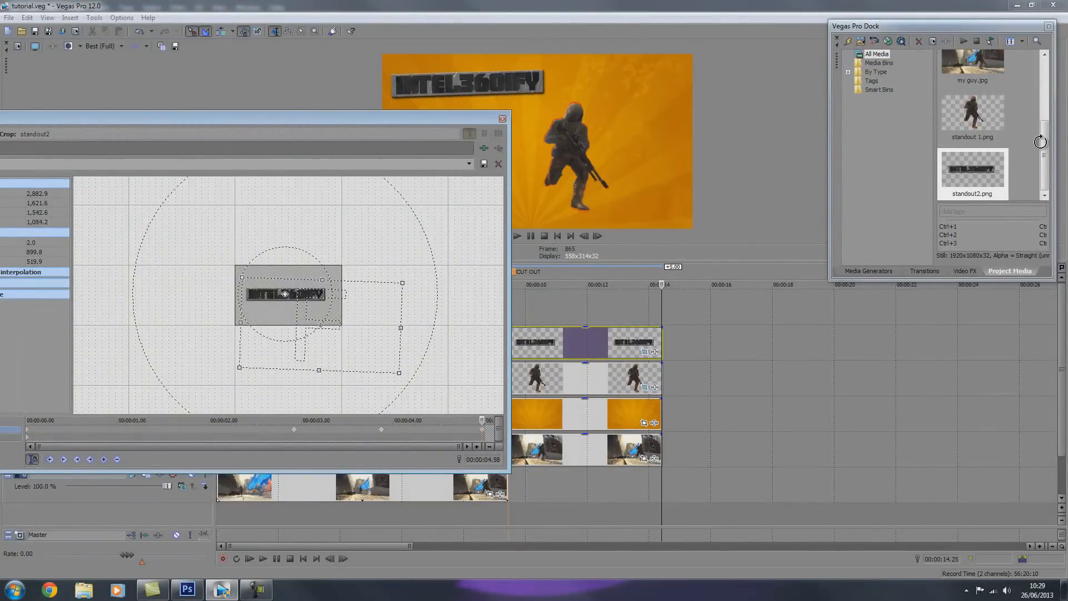
key(alt+F4)
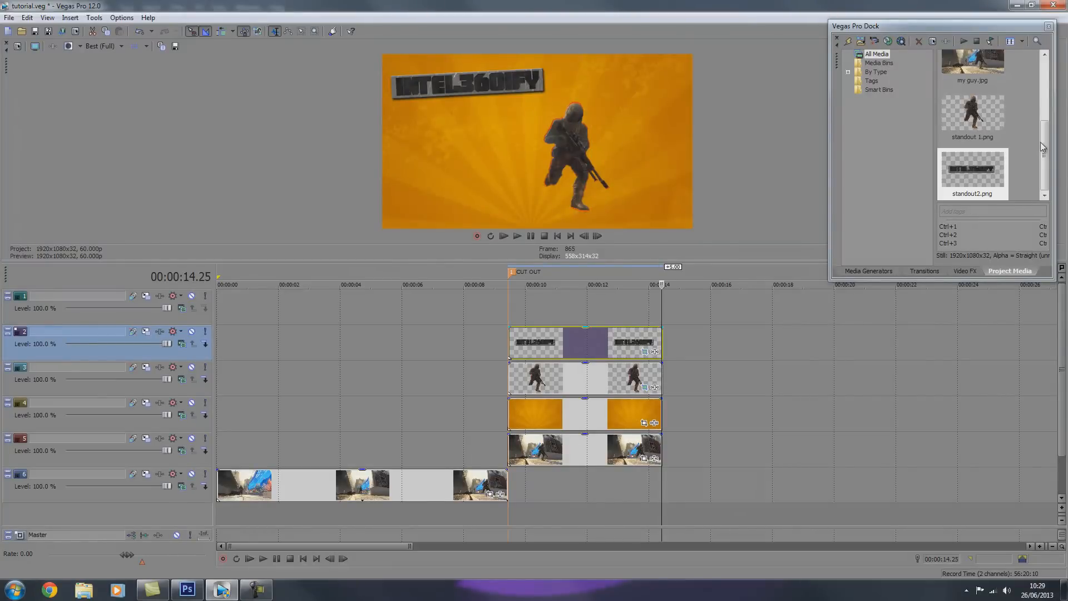
Play the freeze effect through and inspect the name plate's tilt at about 00:00:13.42
key(space)
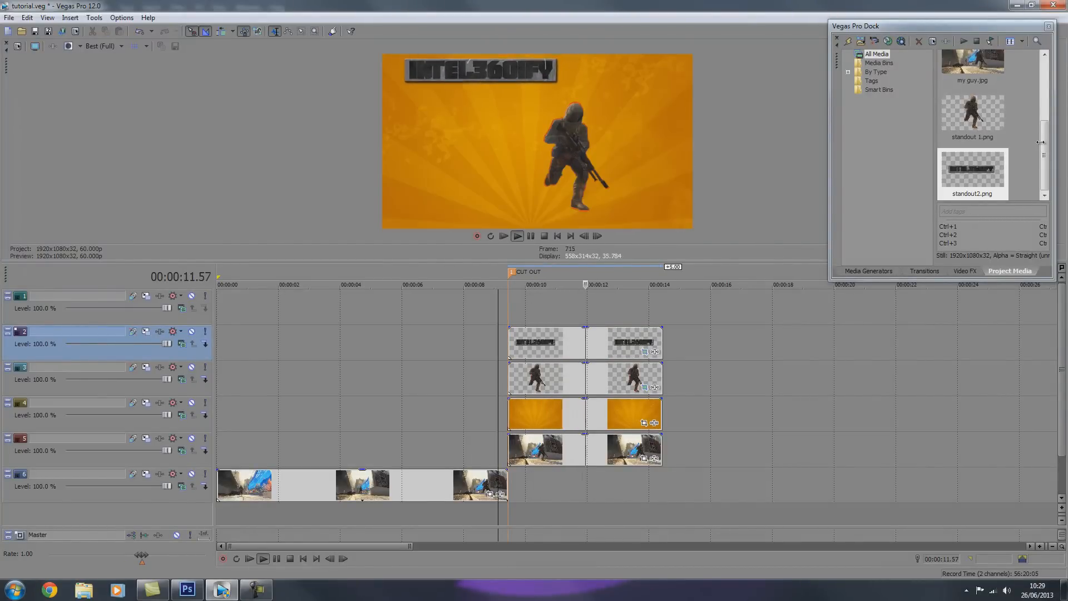
key(space)
click(596, 343)
click(639, 343)
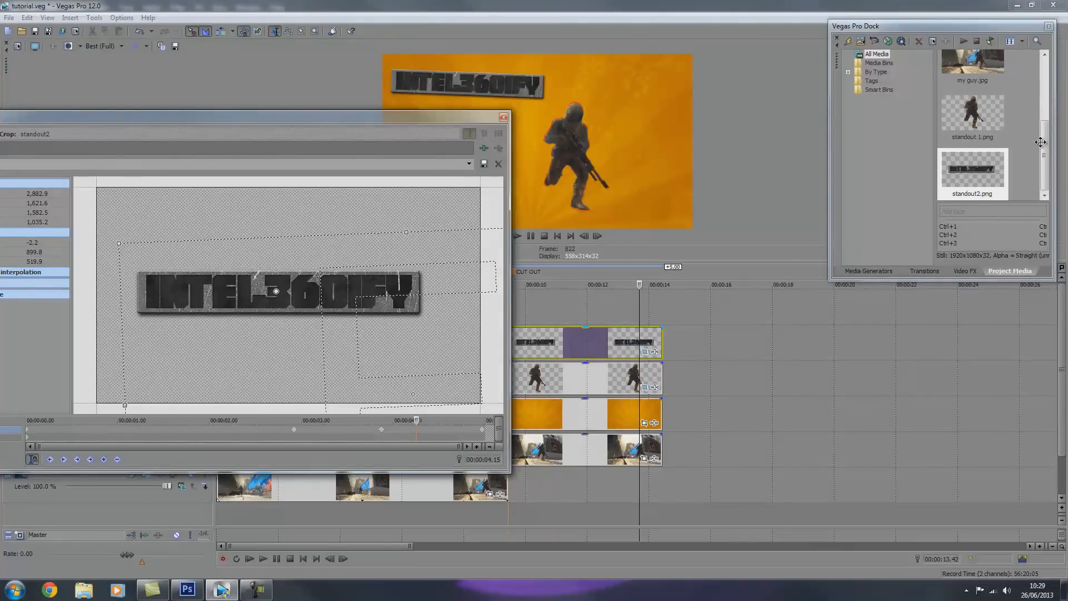
Move the name plate's landing keyframe earlier, to just before 00:00:01.00 in standout2's pan/crop timeline, and preview the faster drop
click(294, 430)
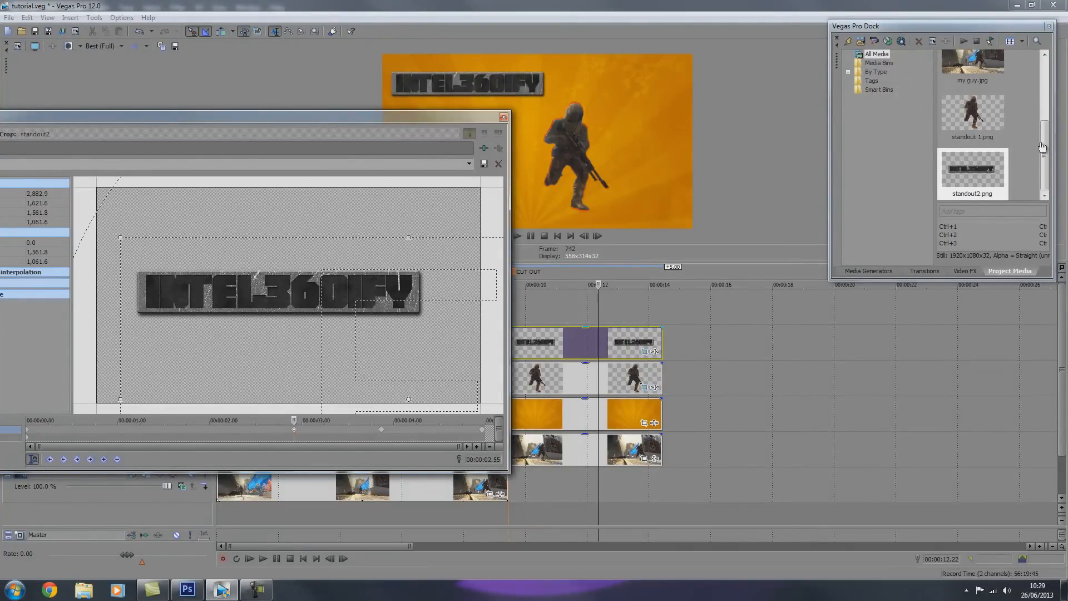
drag(294, 430, 110, 429)
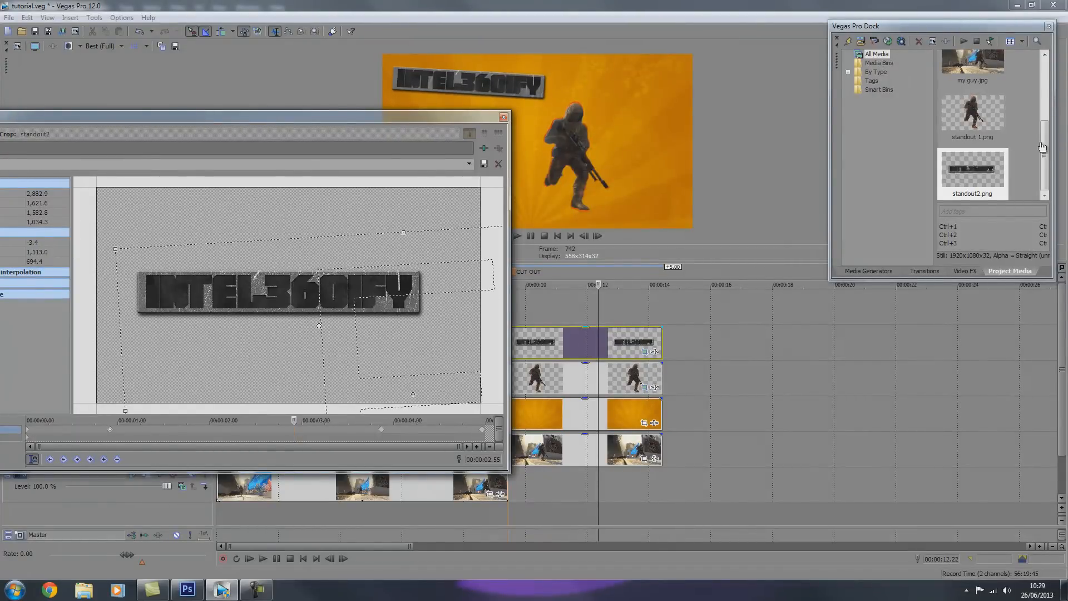
click(503, 116)
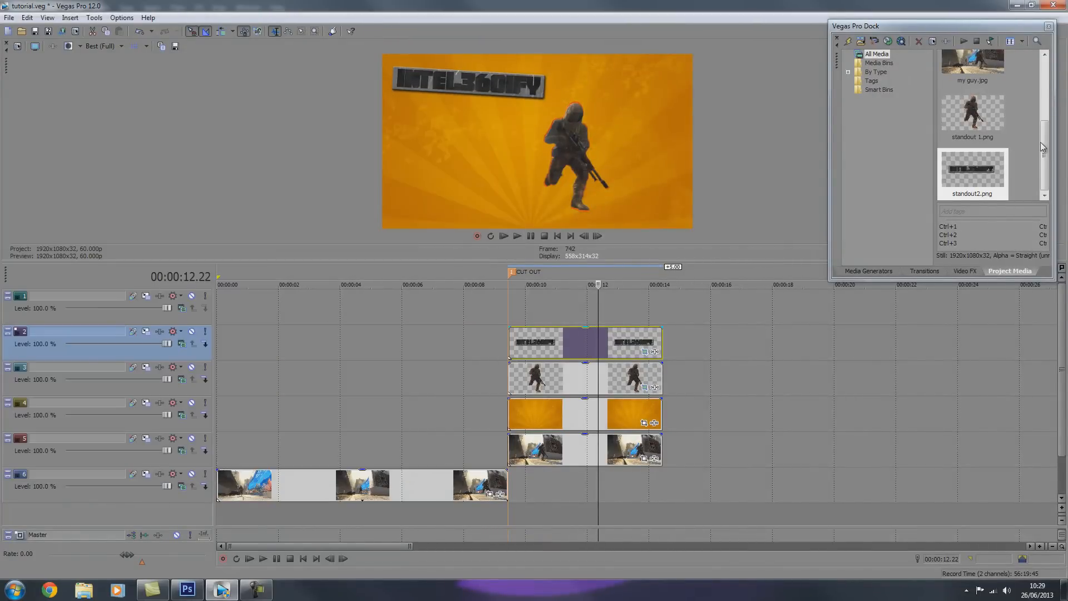
click(488, 343)
key(space)
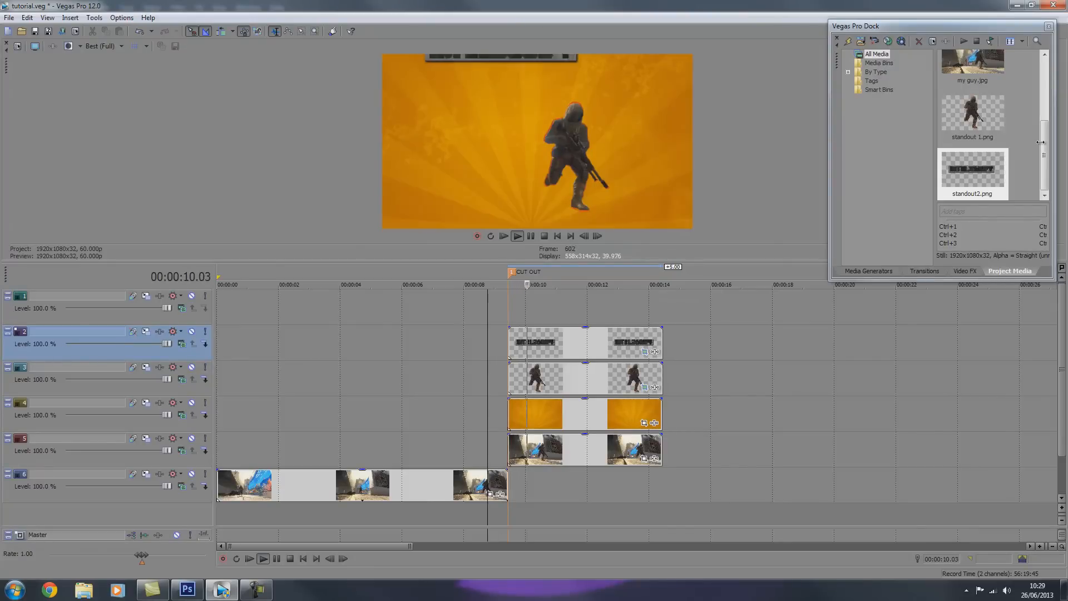
key(space)
Move the name plate's landing keyframe earlier, to about a quarter of a second after standout2's start
click(595, 342)
click(644, 351)
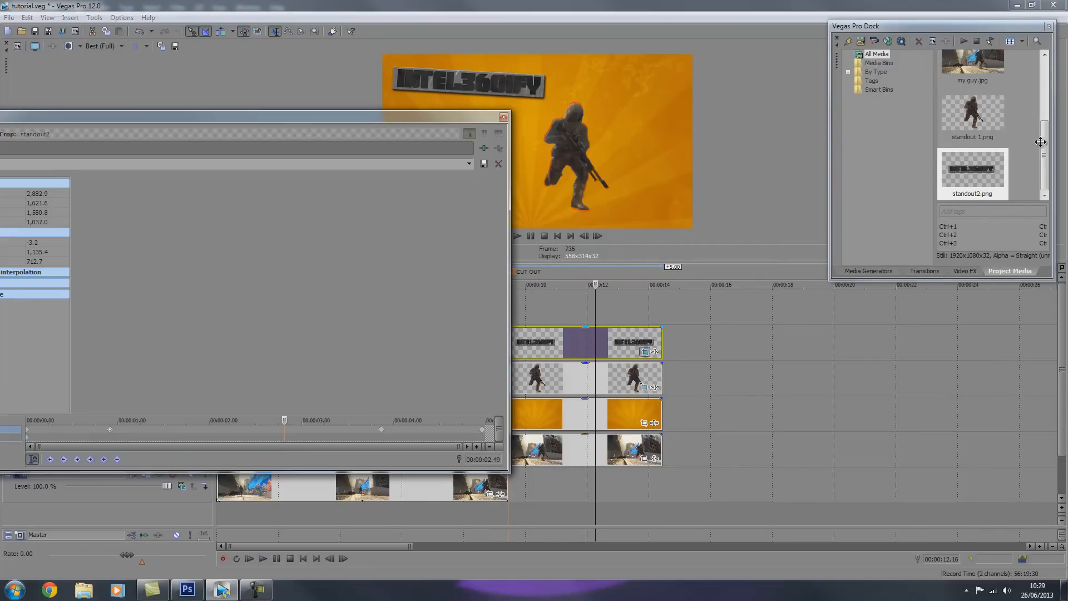
drag(110, 429, 48, 429)
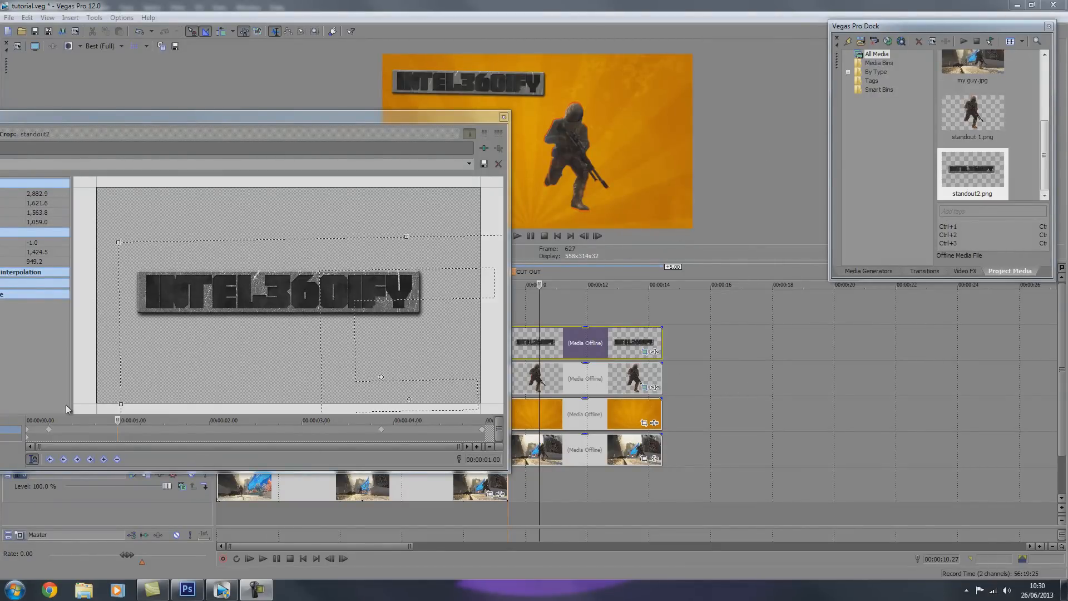
click(123, 423)
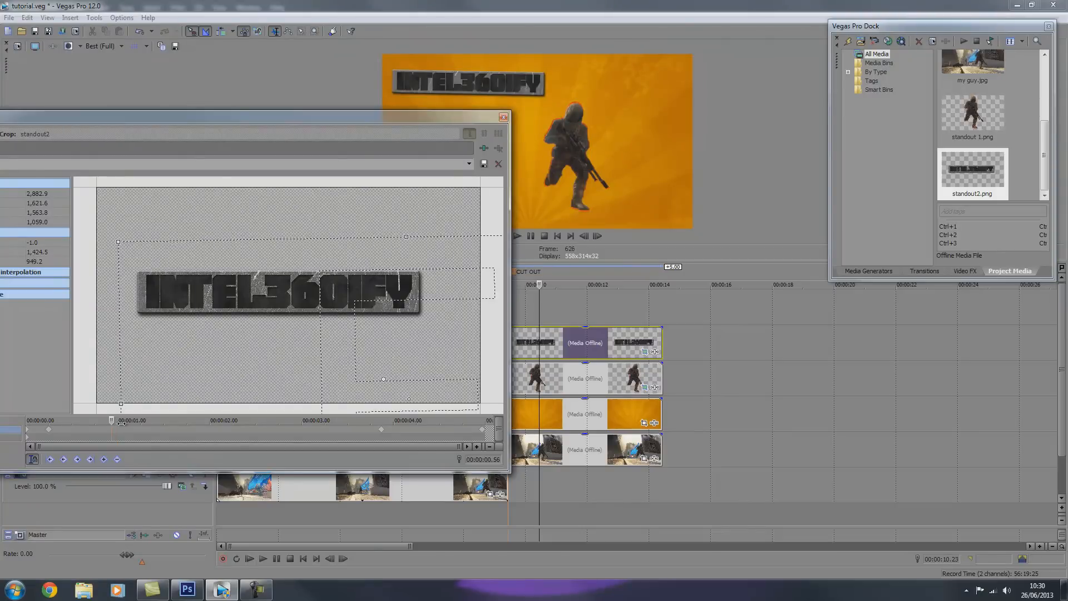
click(504, 117)
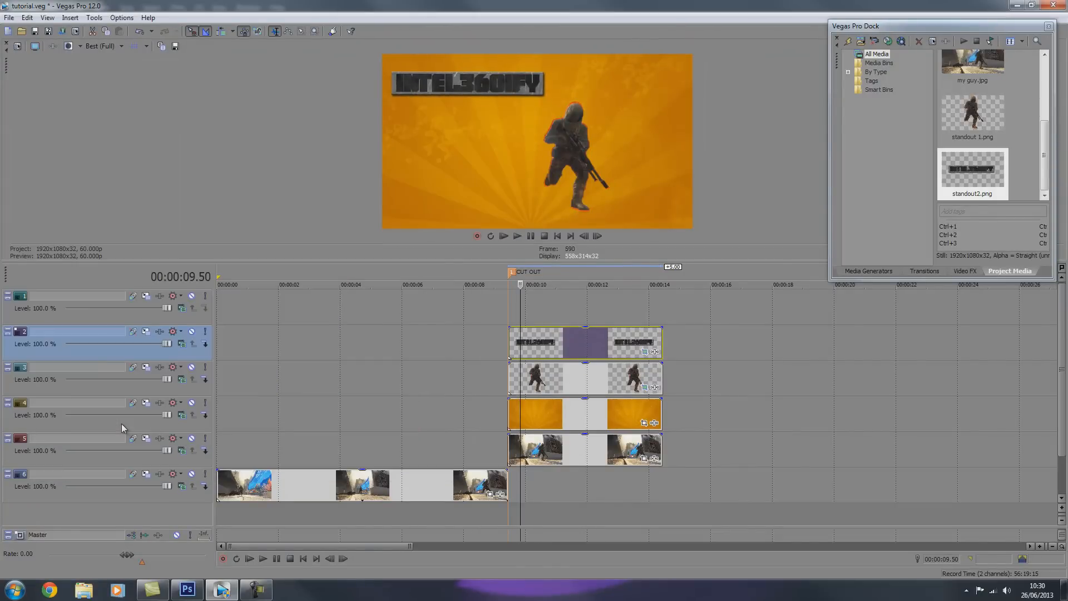
Play the freeze effect from the CUT OUT marker and check the name plate's drop and tilt timing
click(502, 342)
key(space)
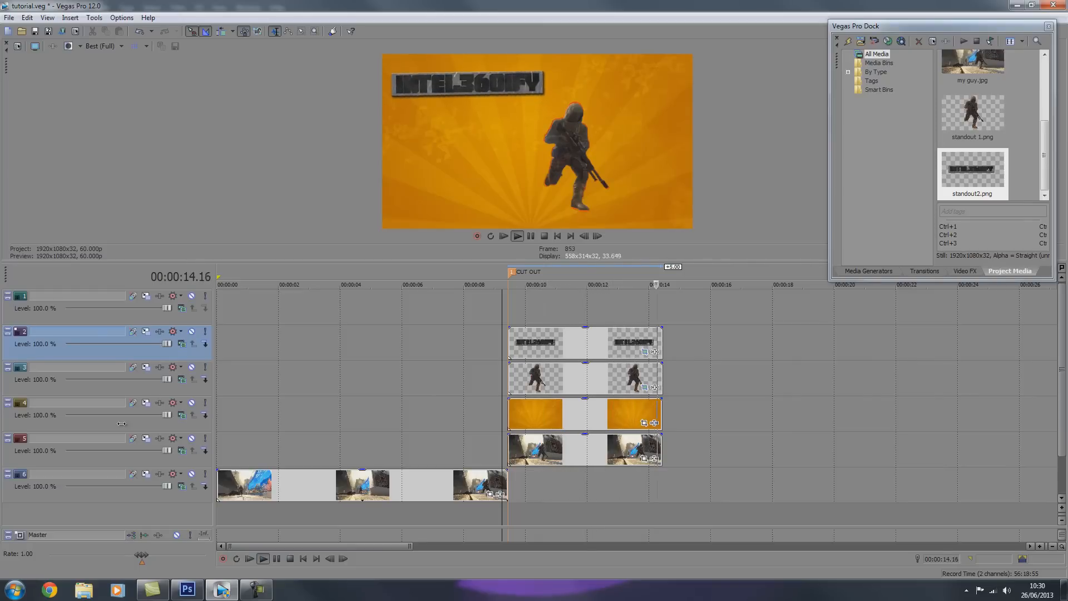
click(547, 378)
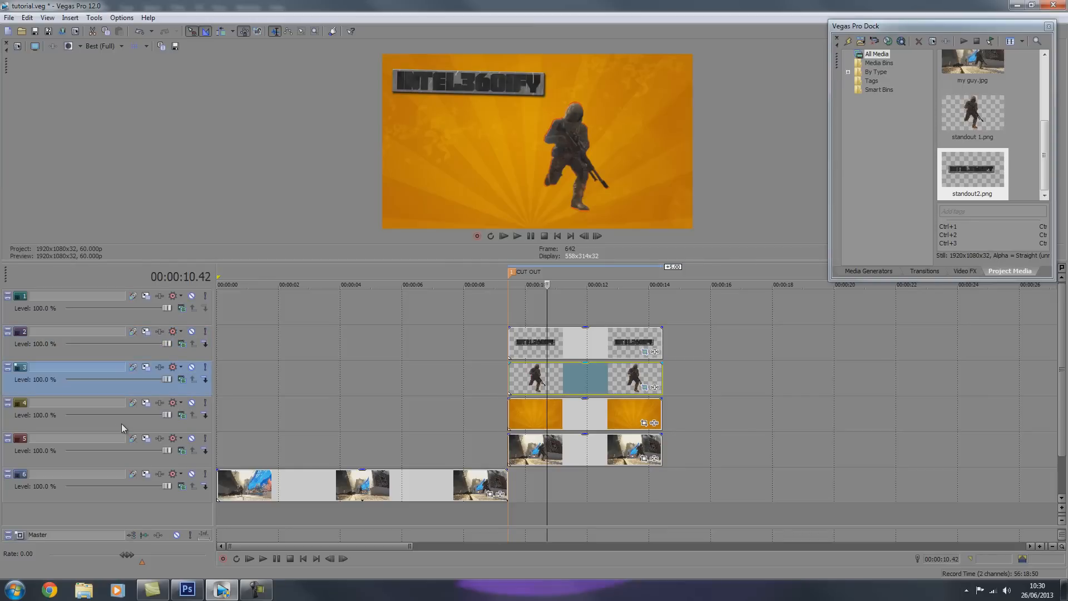
click(509, 343)
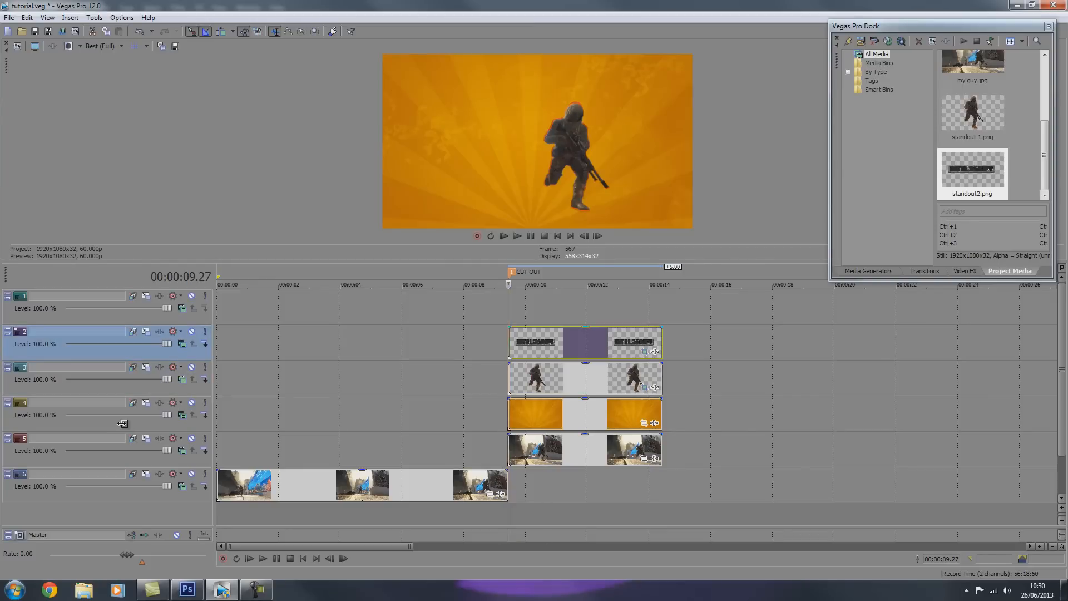
key(space)
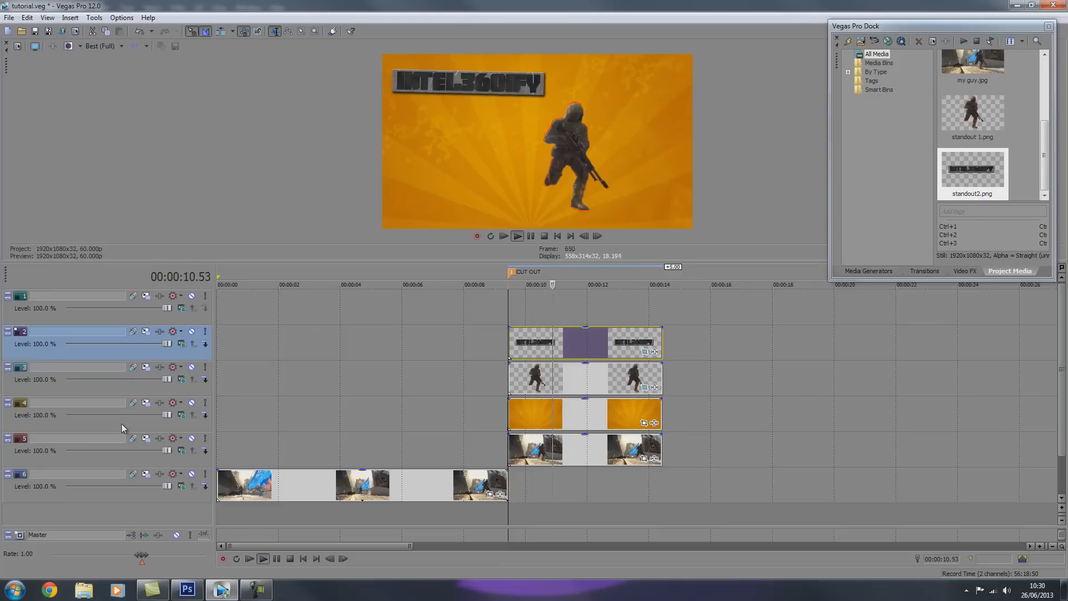
key(space)
Add a pan/crop keyframe to the soldier cut-out standout 1 at 00:00:00.16, keeping its starting framing
click(590, 379)
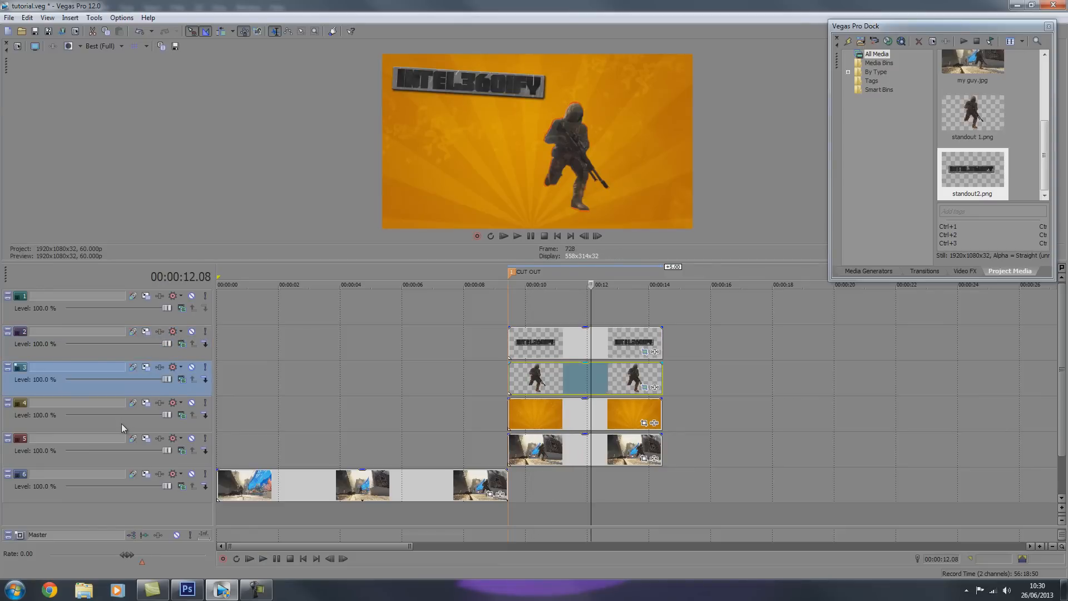
click(645, 386)
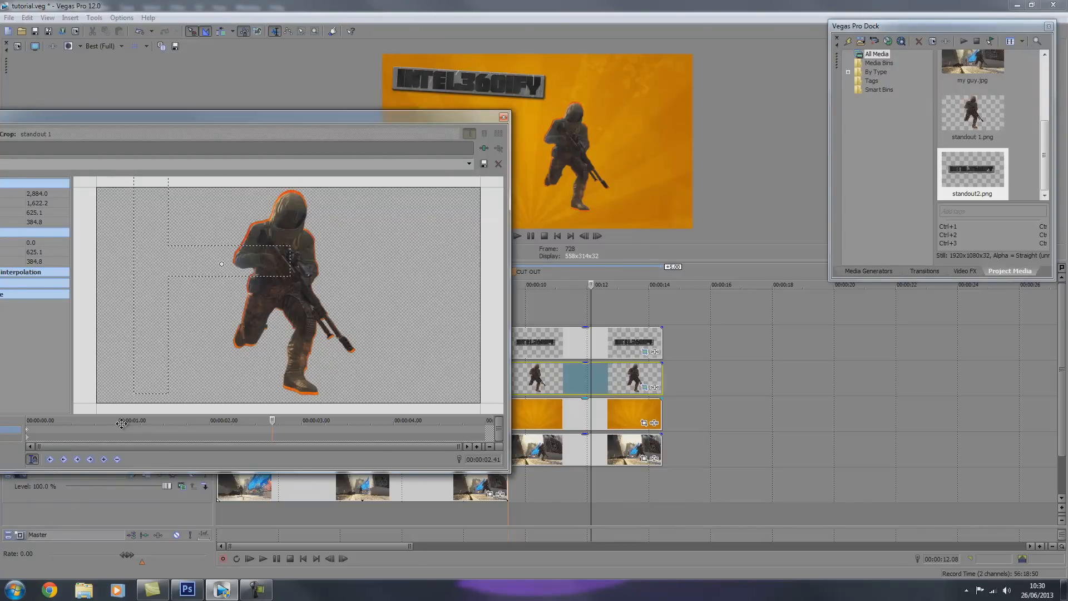
scroll(121, 412, down, 6)
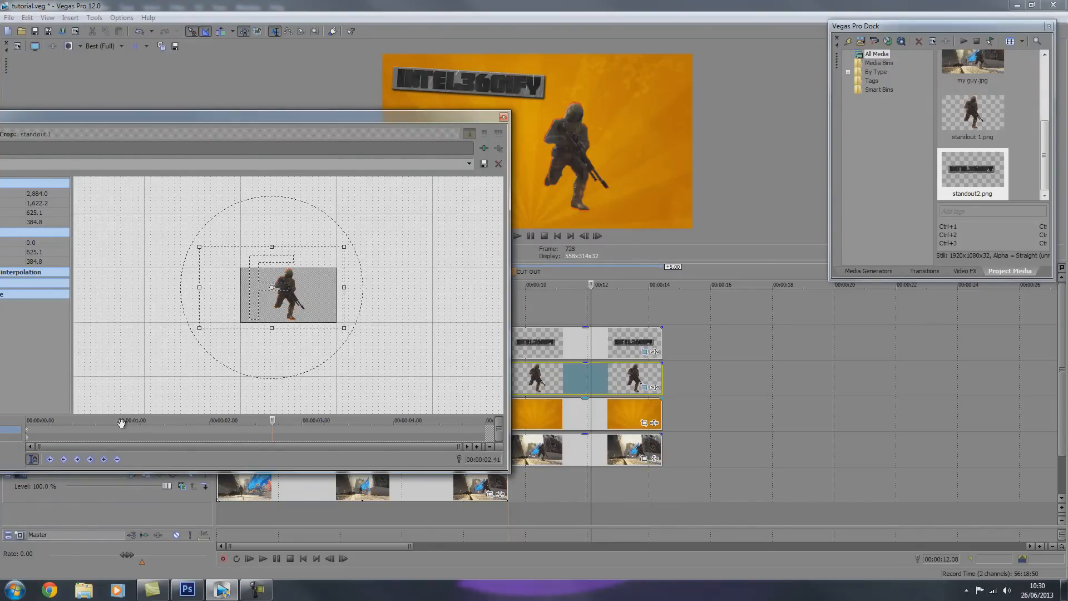
click(121, 422)
key(Left)
key(Left)
key(Left)
key(Left)
key(Left)
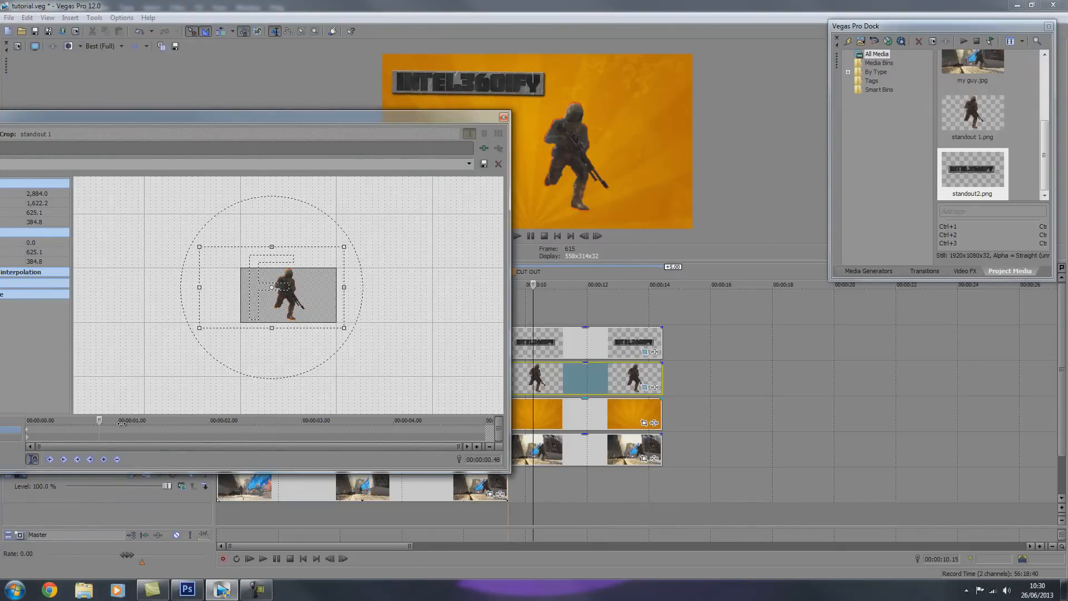
key(Left)
key(Left)
key(Left)
key(Left)
key(Left)
key(Left)
key(Left)
key(Left)
key(Left)
key(Left)
key(Left)
key(Left)
key(Left)
key(Left)
key(Left)
key(Left)
key(Left)
key(Left)
key(Left)
key(Left)
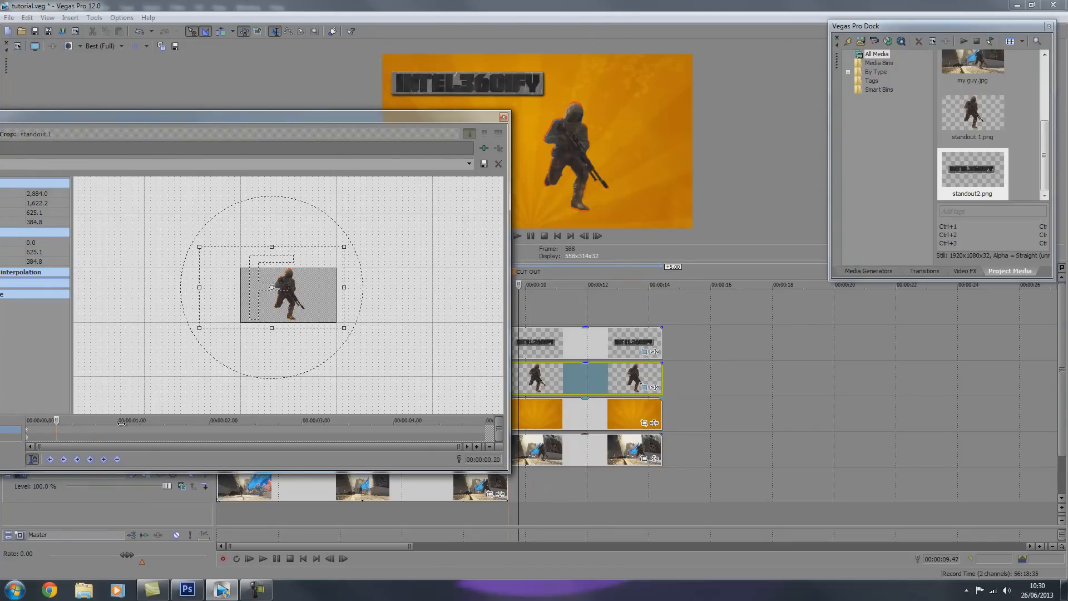
click(103, 460)
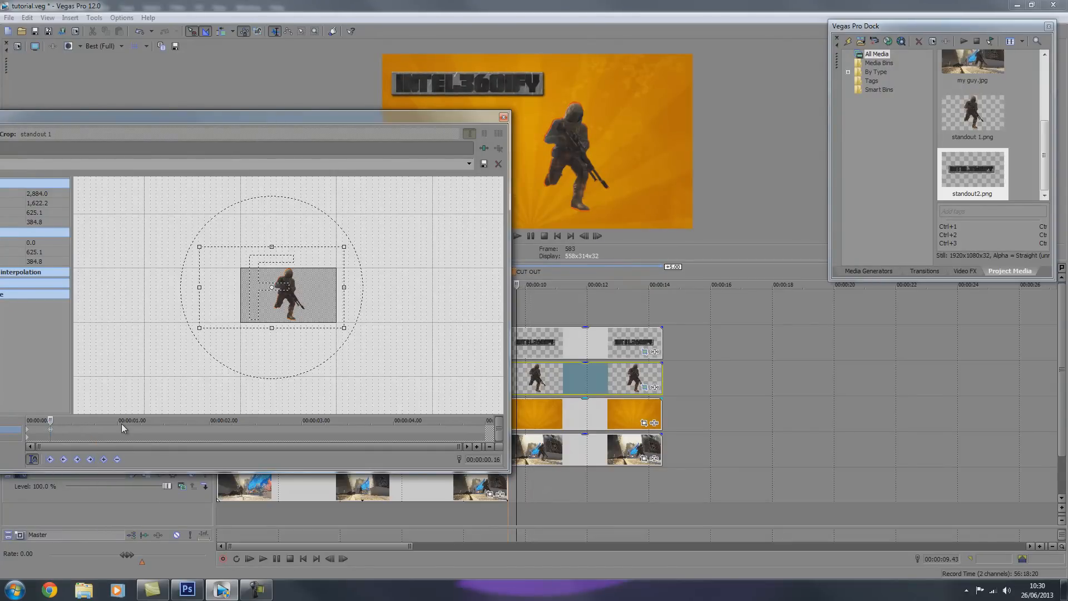
Enlarge the soldier at 00:00:01.21 by cropping standout 1 to about 1,884 x 1,060, centred at 558.4, 551.5
key(Right)
key(Right)
key(Right)
key(Right)
key(Right)
key(Right)
key(Right)
key(Right)
key(Right)
key(Right)
key(Right)
key(Right)
key(Right)
key(Right)
key(Right)
key(Right)
key(Right)
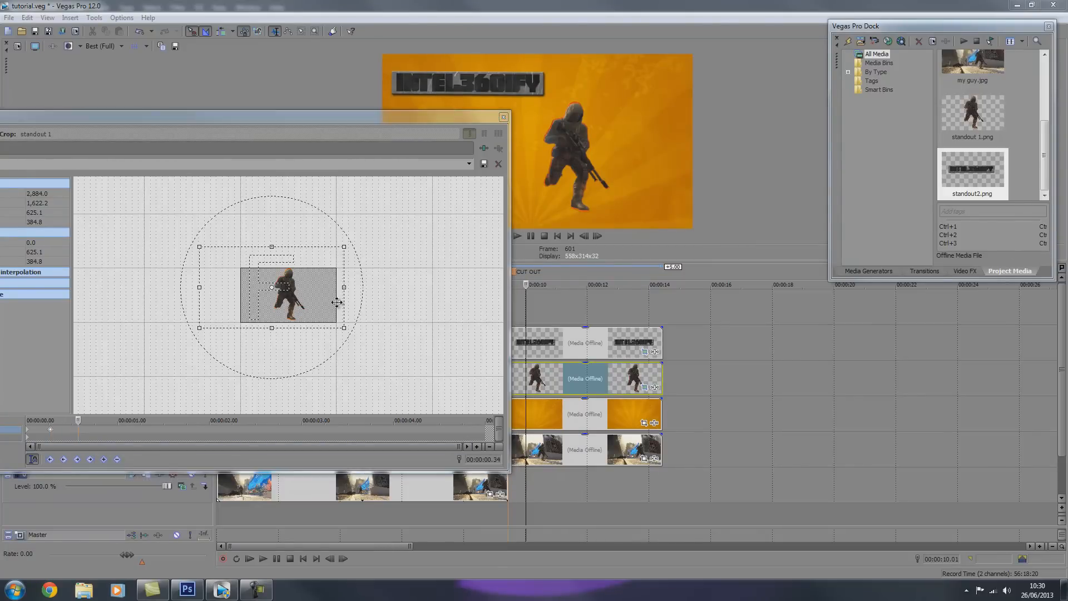
click(79, 416)
key(space)
drag(272, 288, 276, 288)
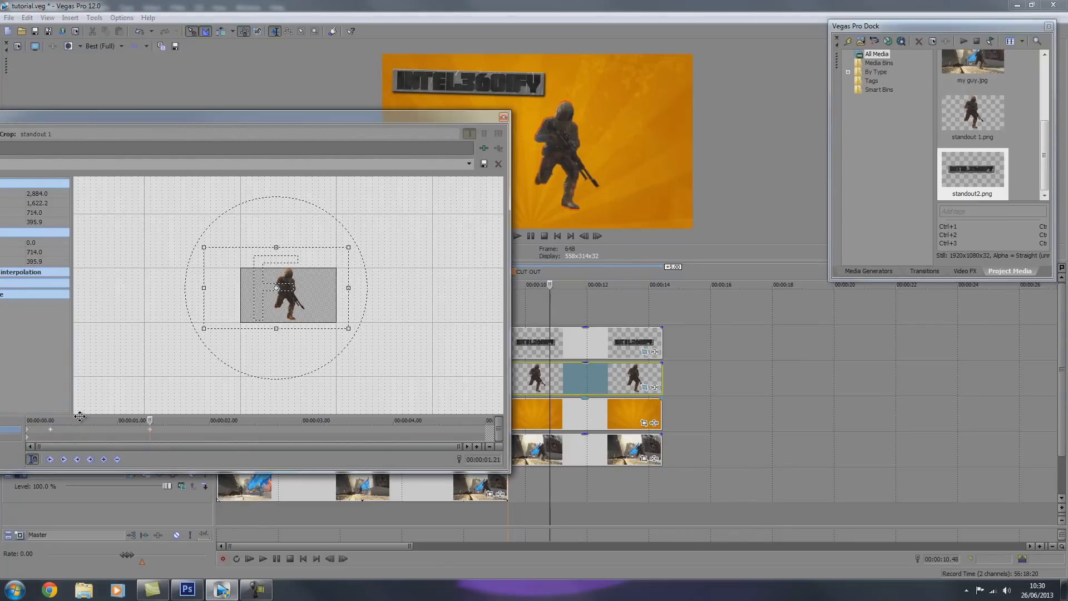
key(ctrl+z)
key(ctrl+z)
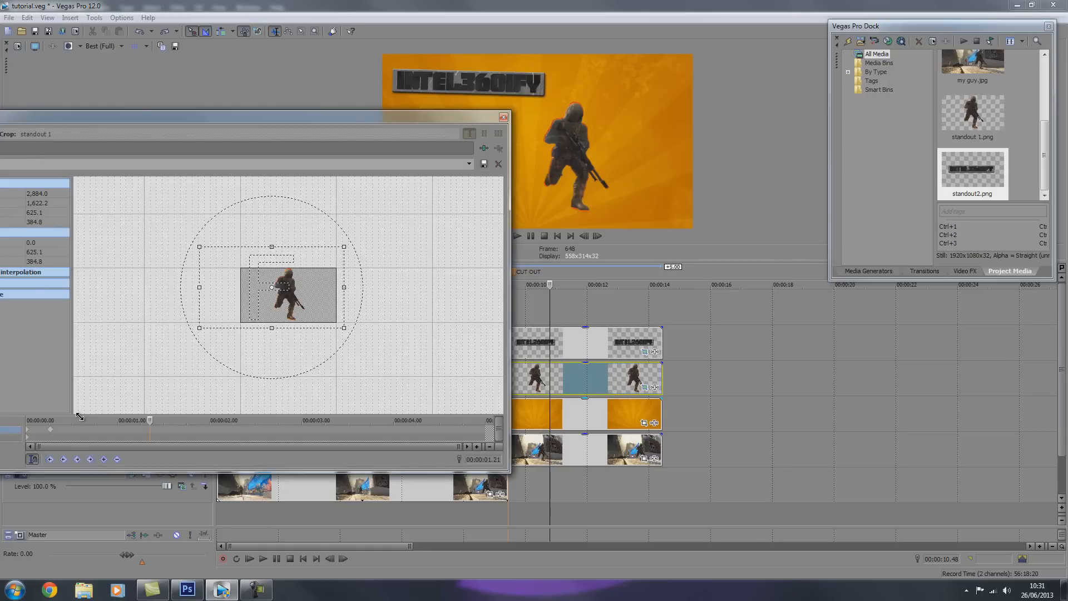
drag(344, 328, 283, 303)
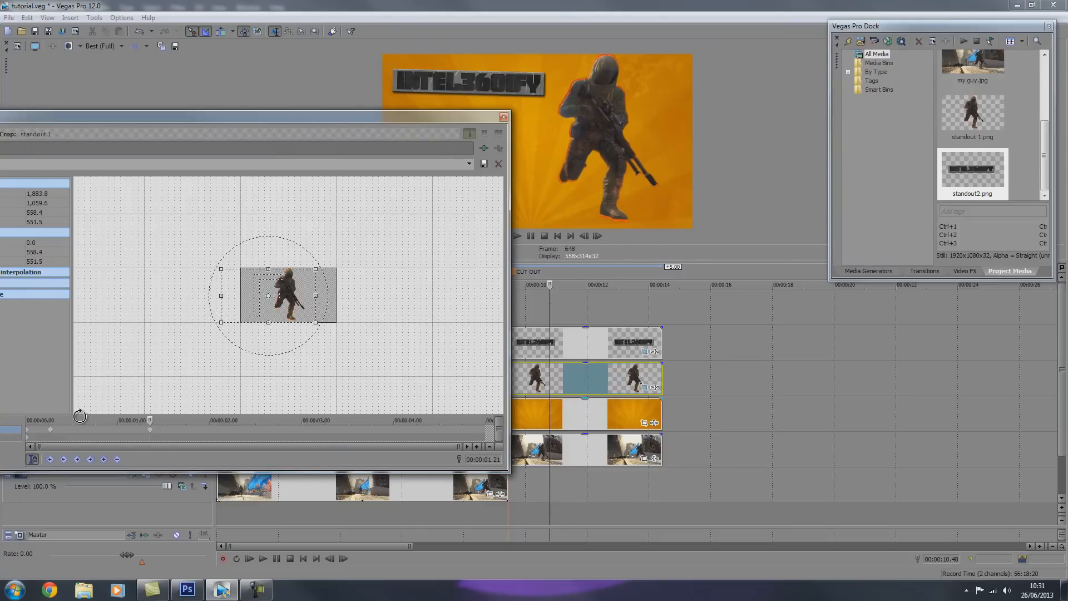
Try a smaller, shifted soldier at 00:00:03.11 with a 2,595.0 x 1,459.7 crop centred at 236.1, 373.7, and preview it
key(space)
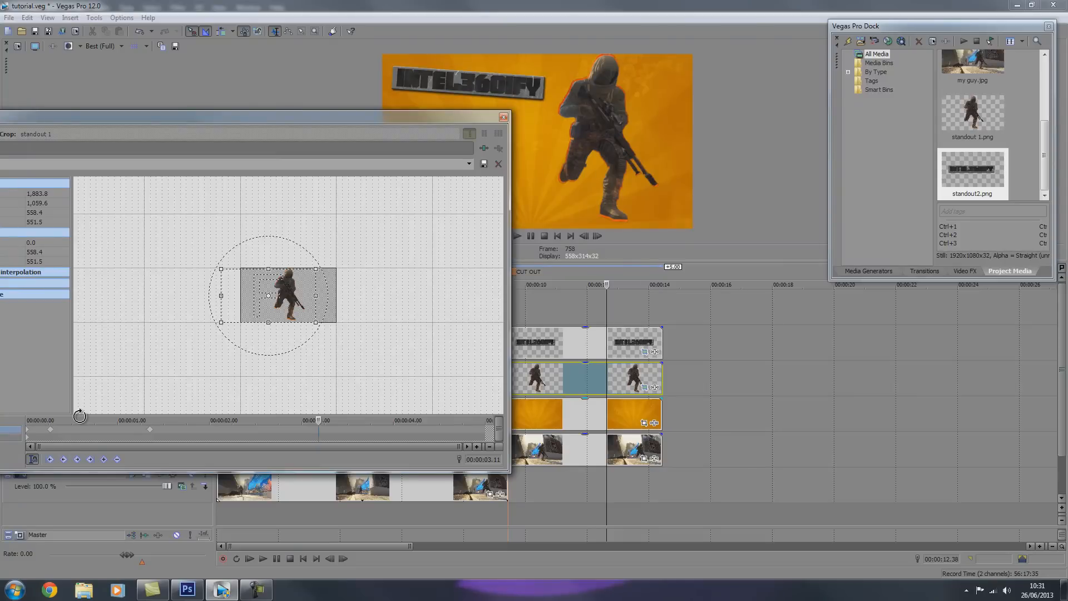
drag(316, 322, 333, 332)
drag(268, 295, 252, 287)
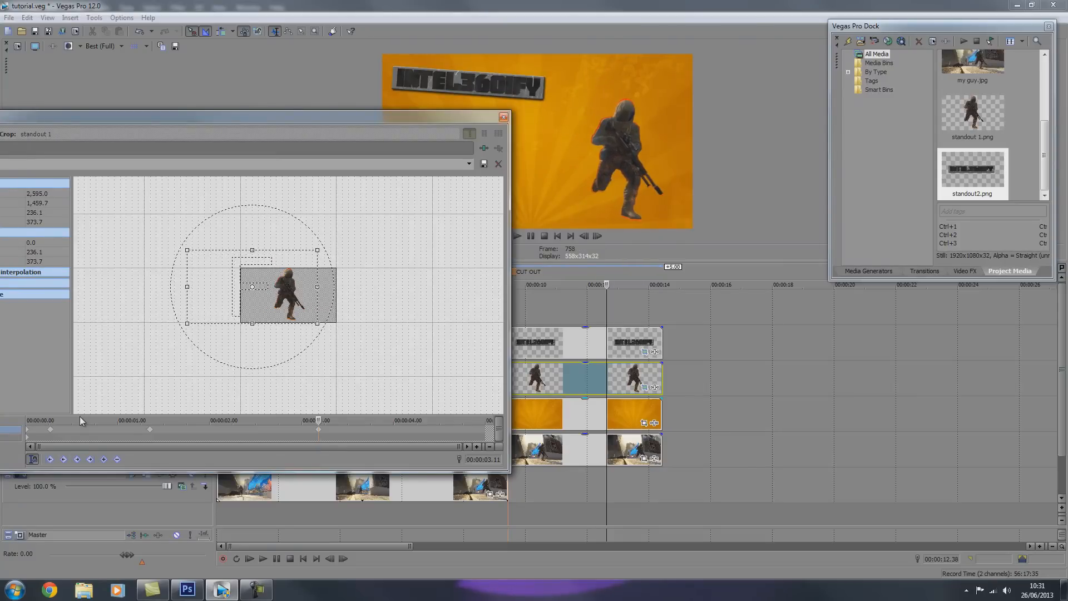
click(504, 116)
click(487, 342)
key(space)
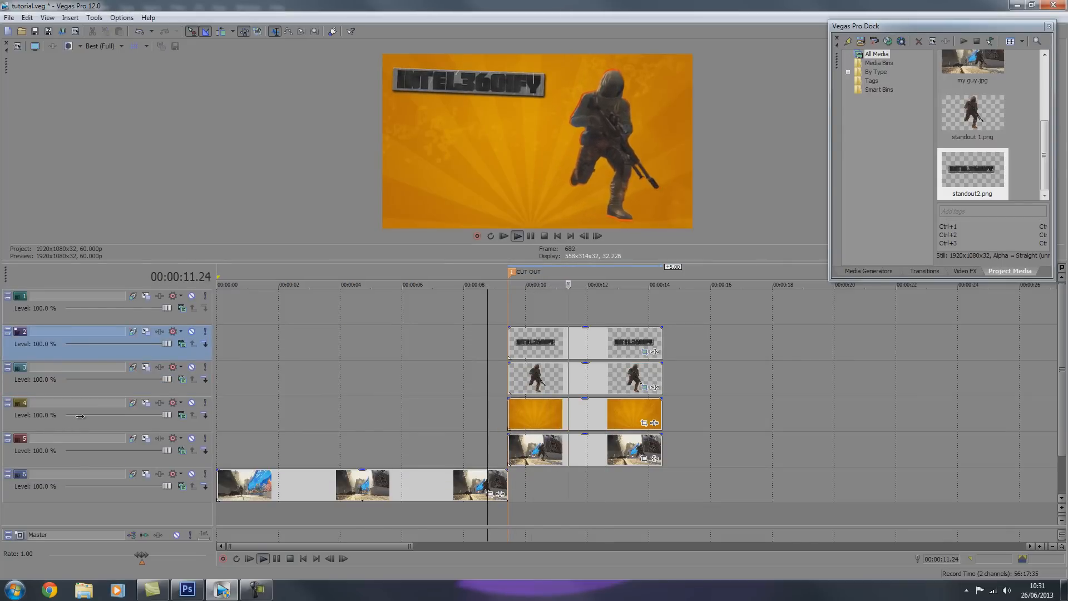
key(space)
Replace the soldier's keyframe at 00:00:03.11 with one at 00:00:04.09, cropped to 2,223.2 x 1,250.6 about 558.4, 551.5, and preview the zoom
click(562, 379)
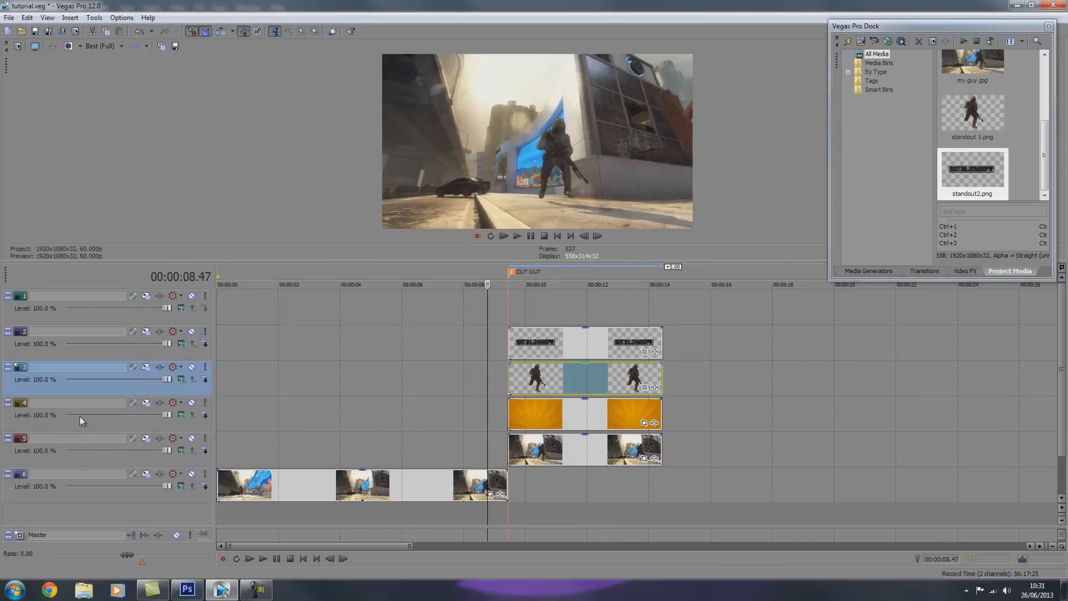
click(644, 387)
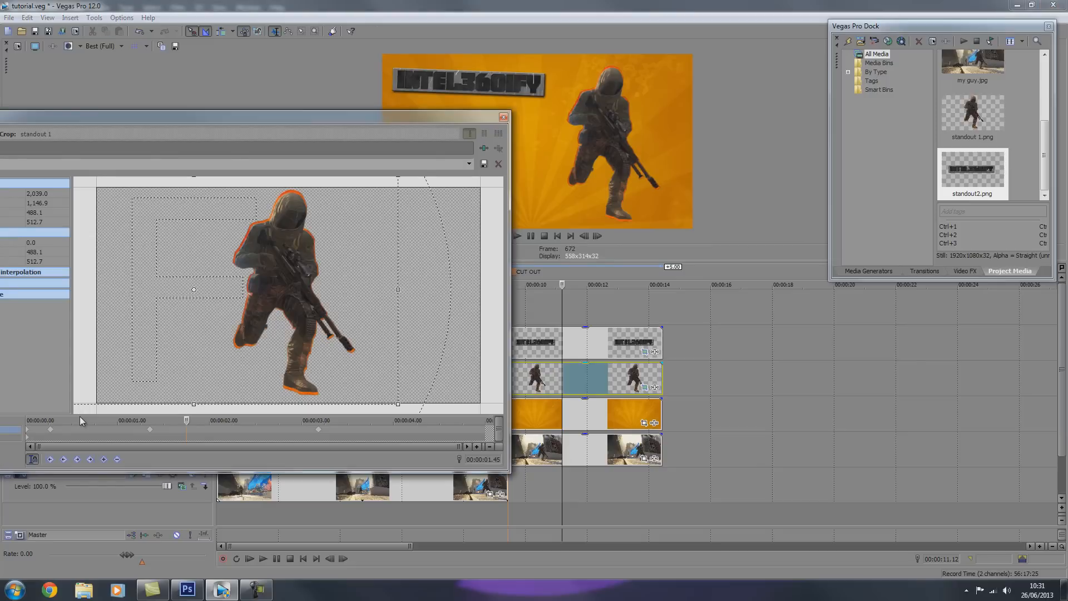
key(space)
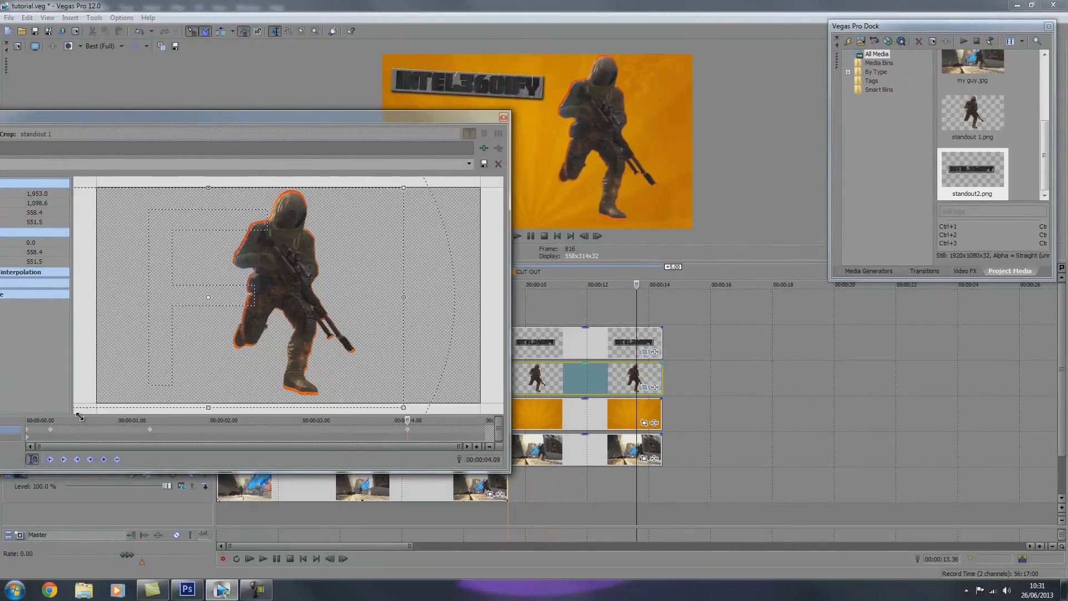
drag(80, 416, 81, 420)
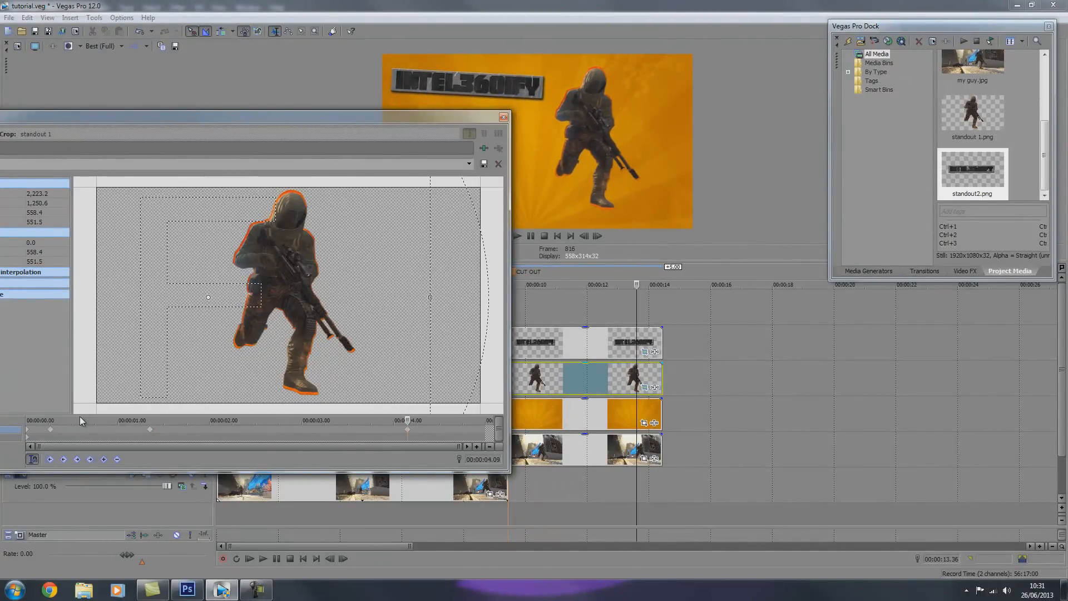
click(504, 117)
click(470, 343)
key(space)
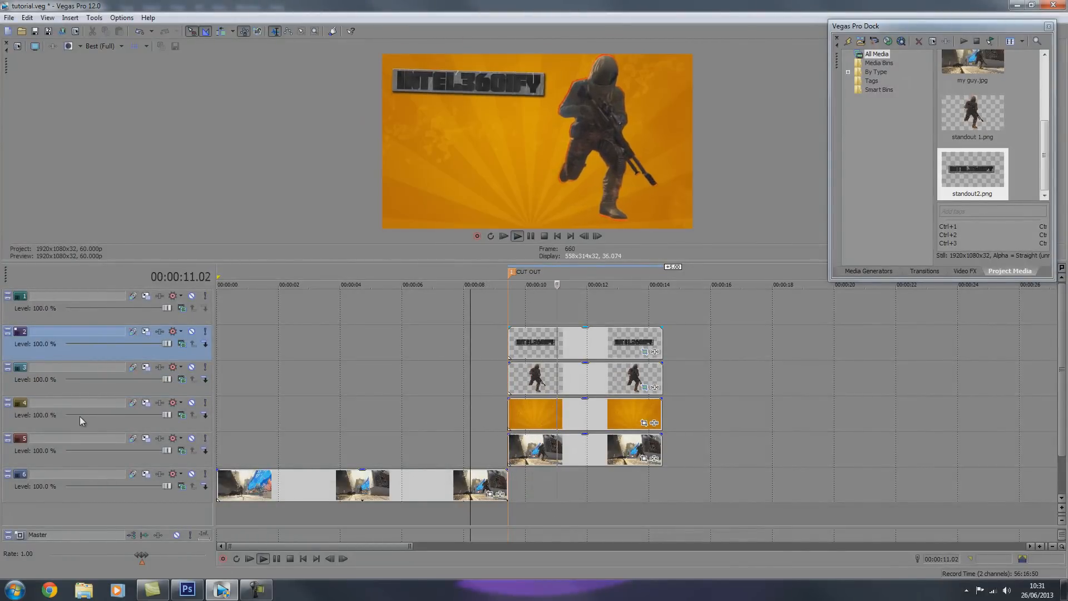
key(space)
Move the soldier's second keyframe to just after standout 1's start so the zoom begins sooner, and play the effect
click(592, 379)
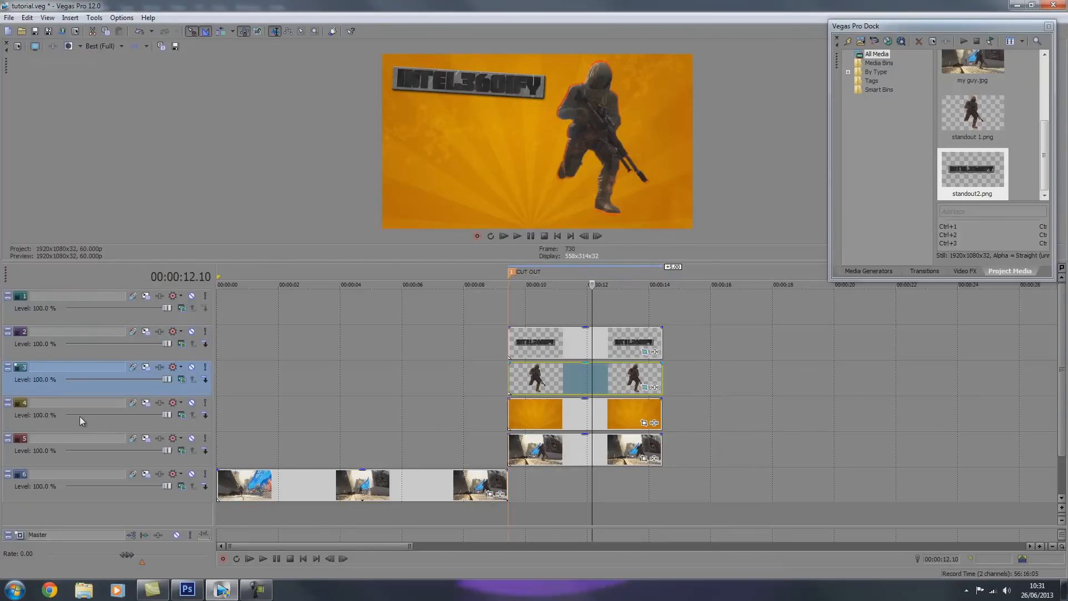
click(645, 387)
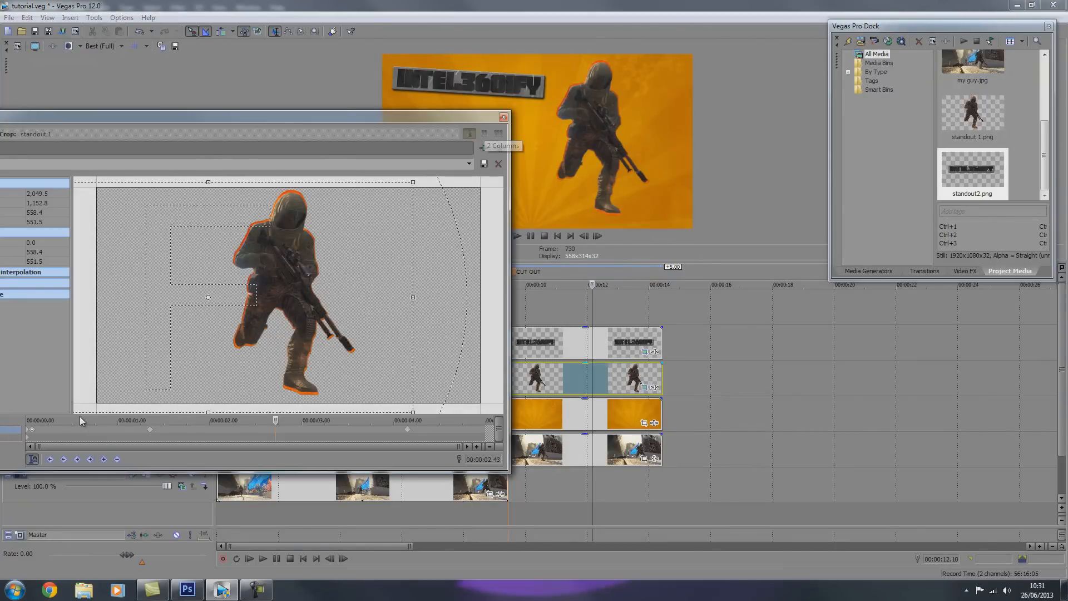
click(503, 117)
click(485, 342)
key(space)
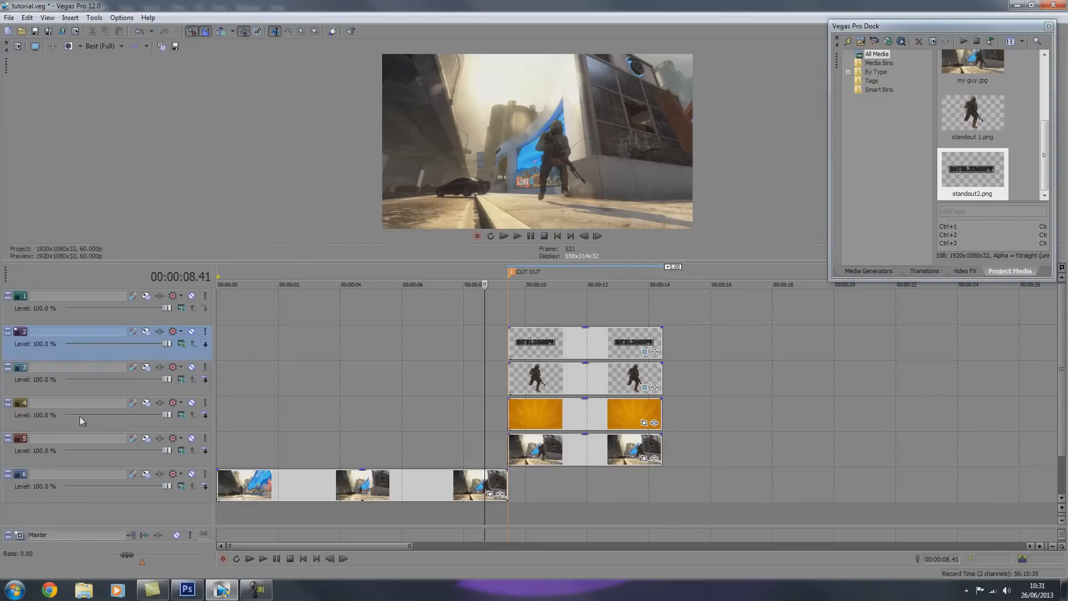
key(space)
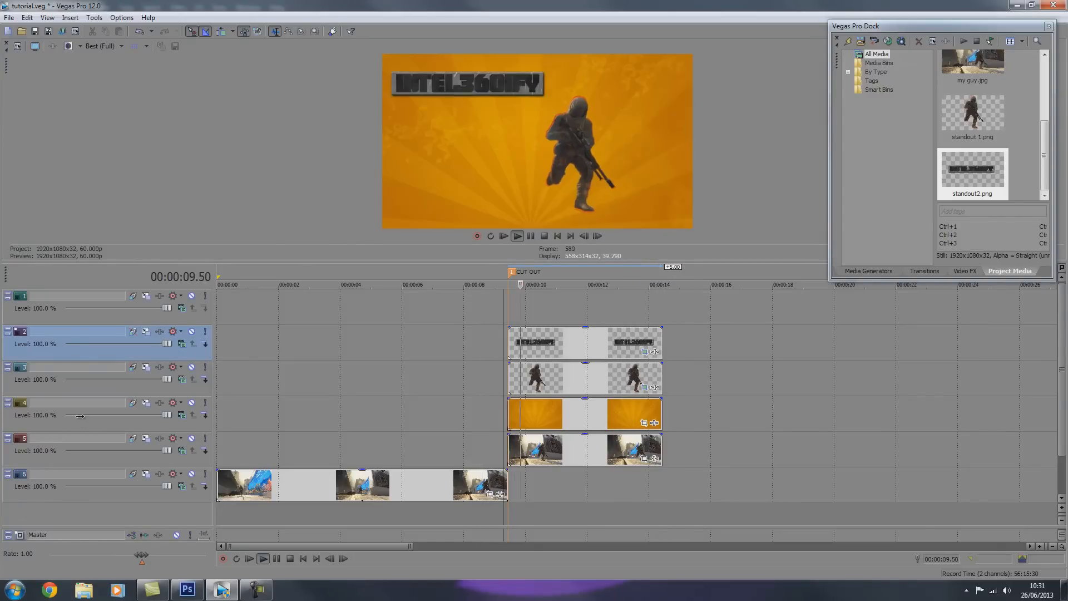
key(space)
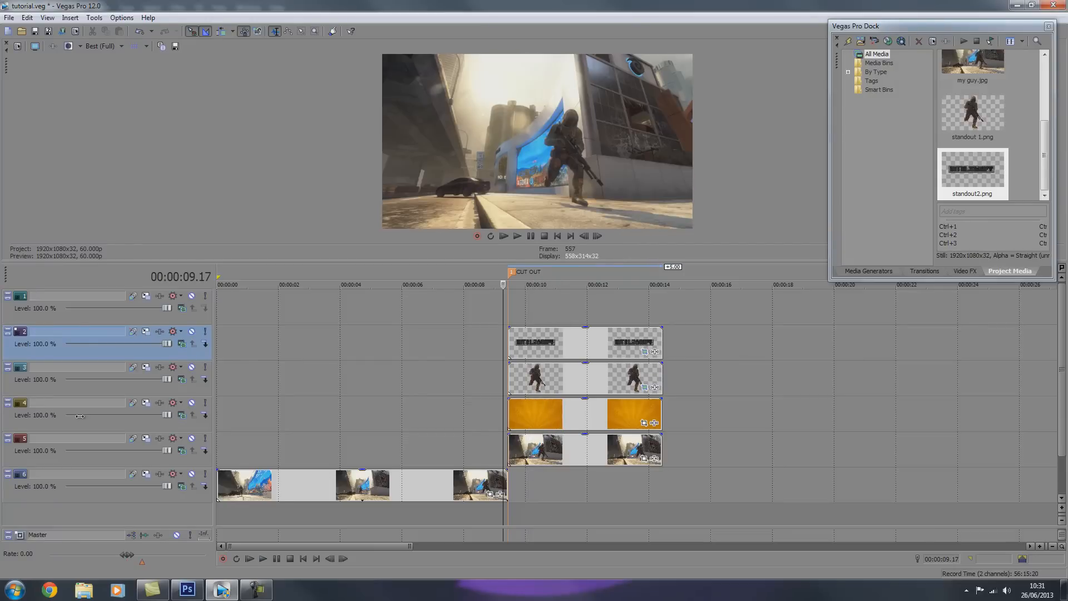
Play the freeze effect twice from 00:00:09.17 to review the soldier's zoom
key(space)
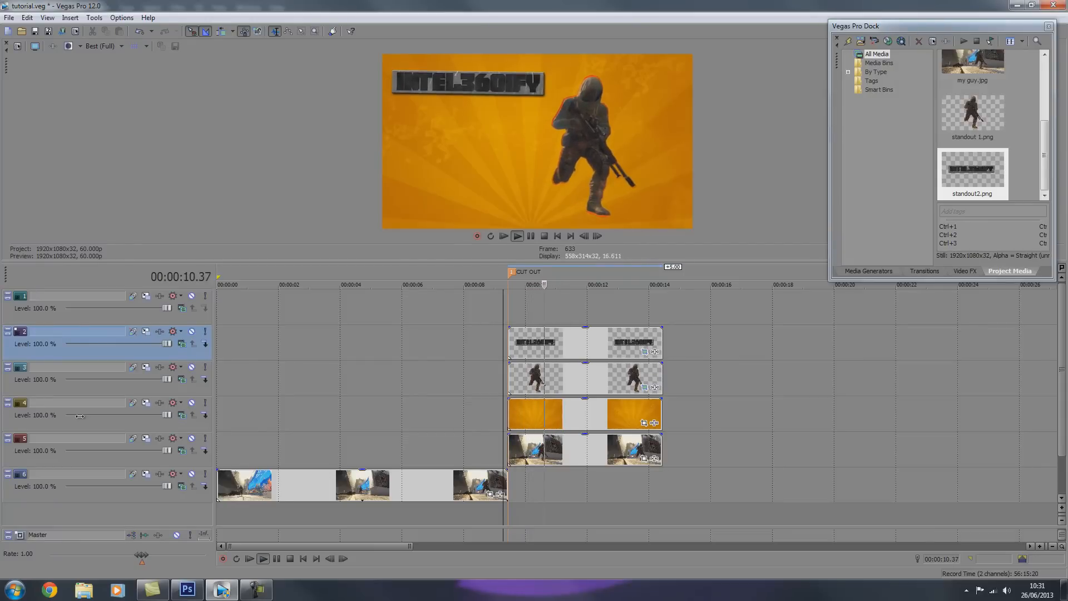
key(space)
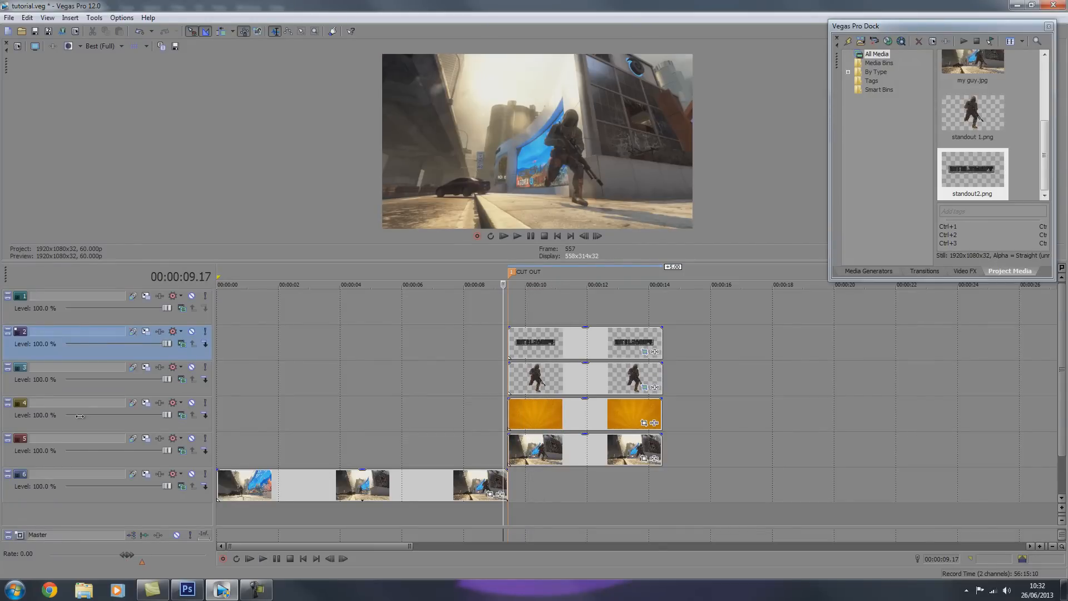
key(space)
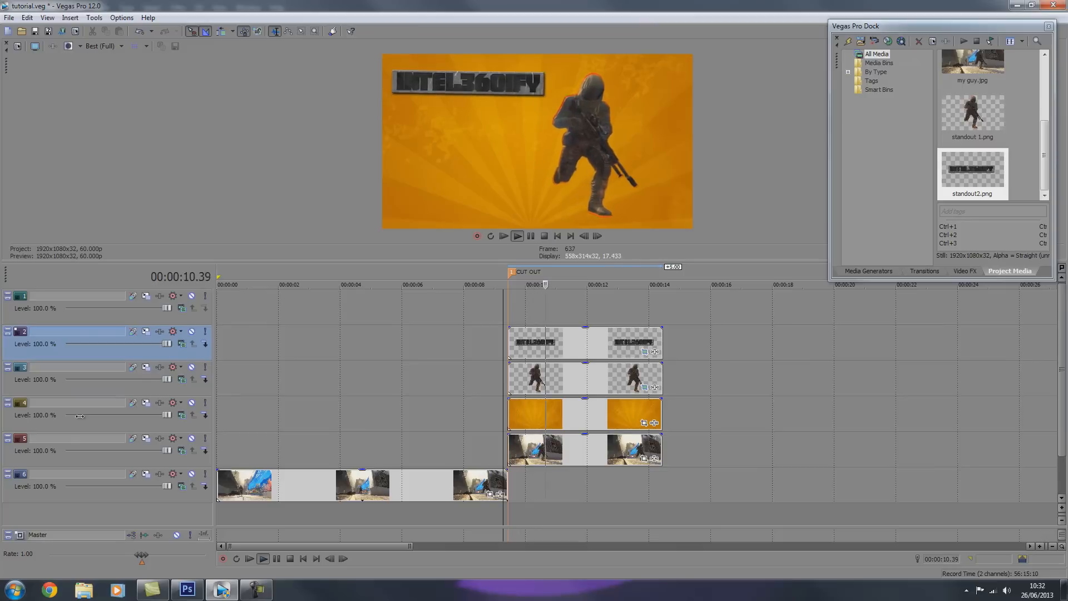
key(space)
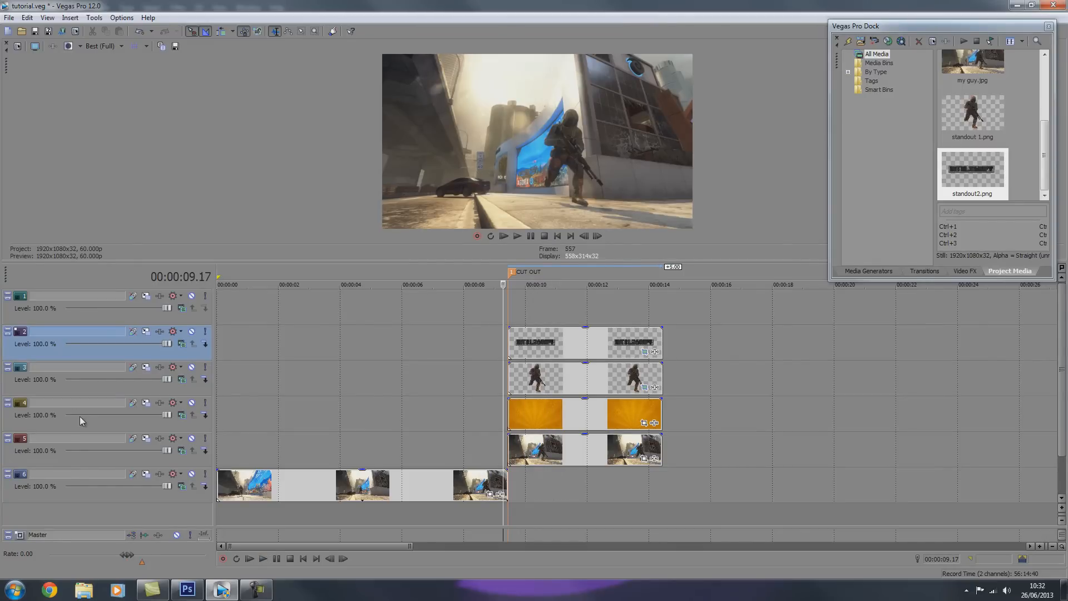
Apply the Gradient Wipe transition's Paint Splatter preset to the start of the sunburst clip
key(alt+7)
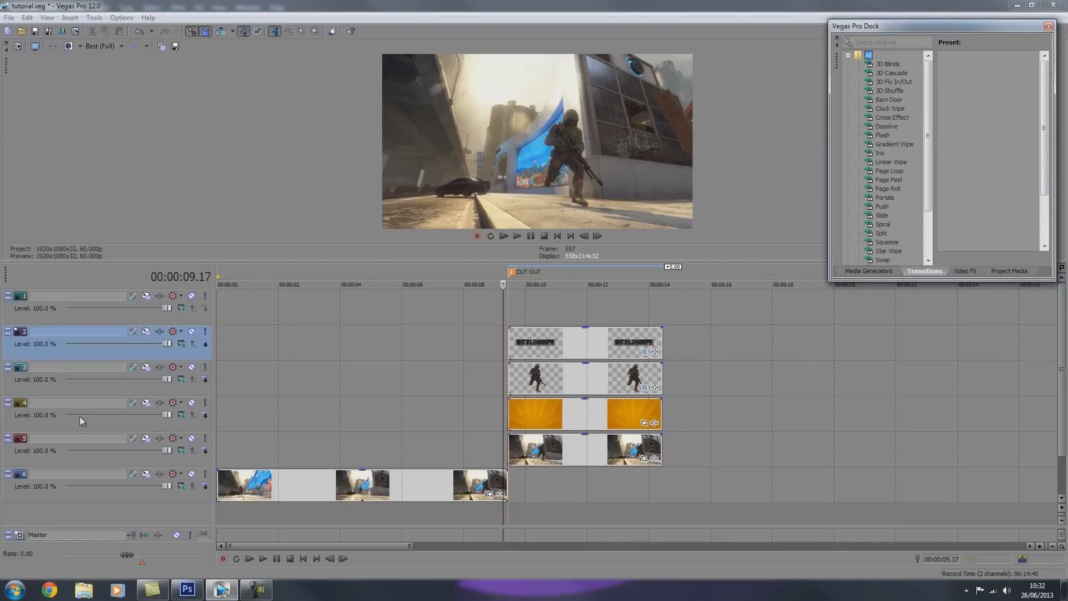
drag(928, 135, 928, 179)
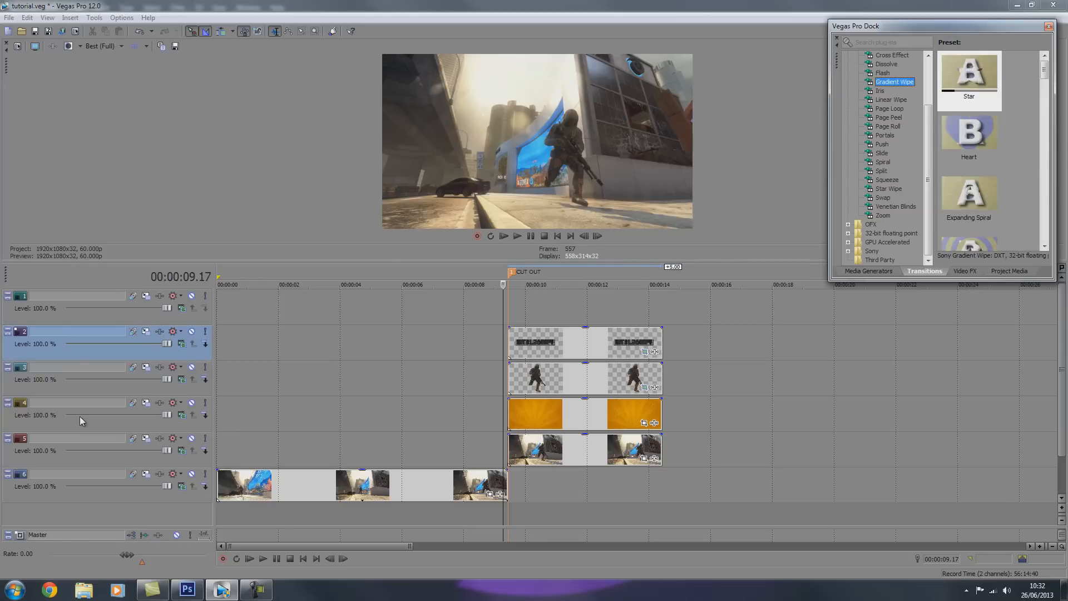
scroll(990, 151, down, 1)
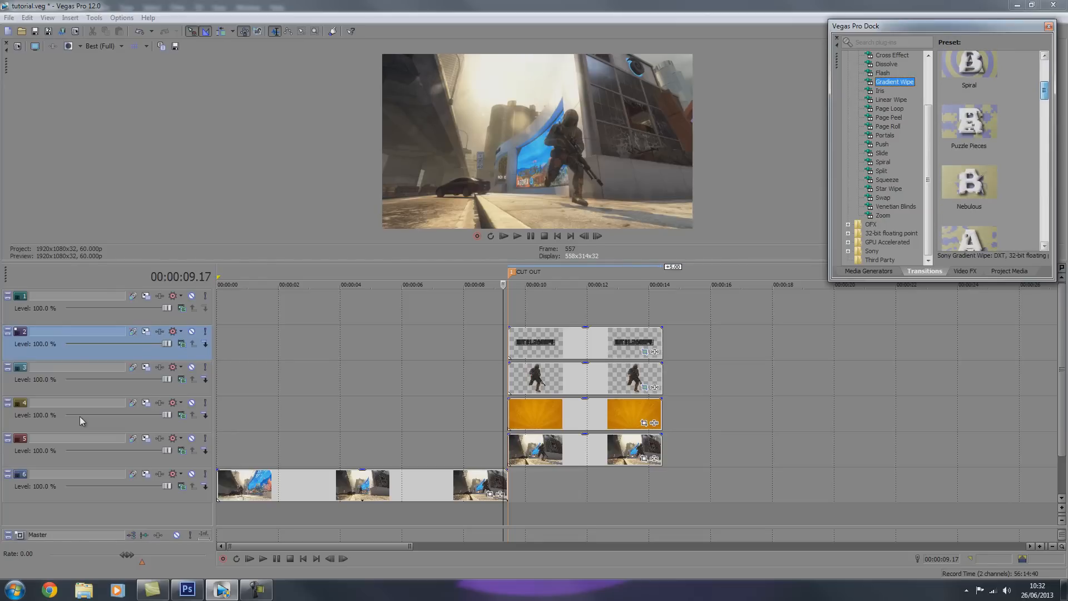
scroll(81, 421, down, 2)
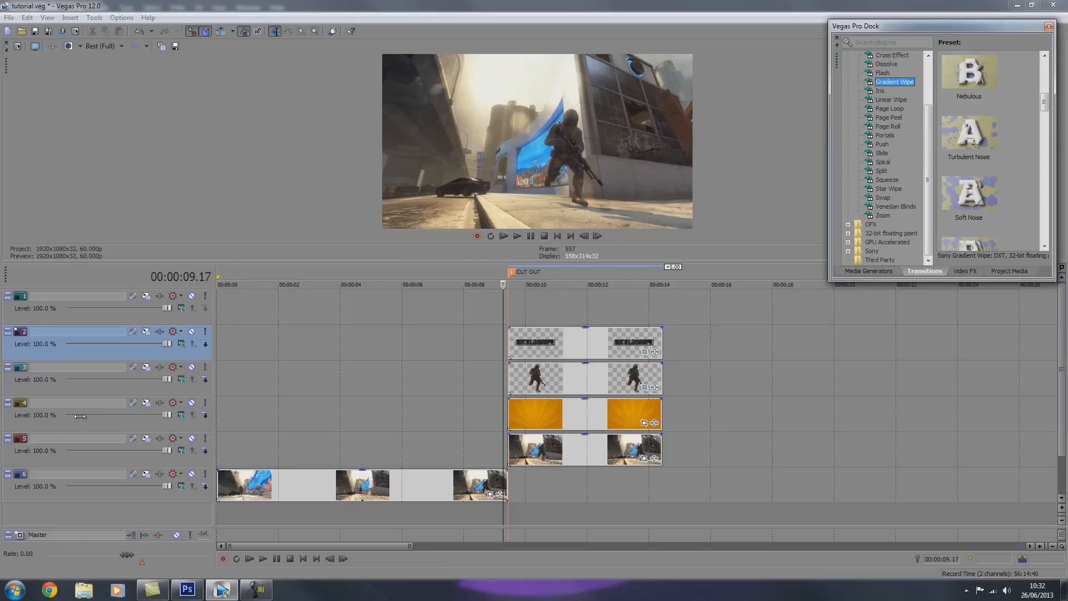
scroll(82, 422, down, 2)
drag(1045, 113, 1044, 108)
drag(969, 195, 612, 340)
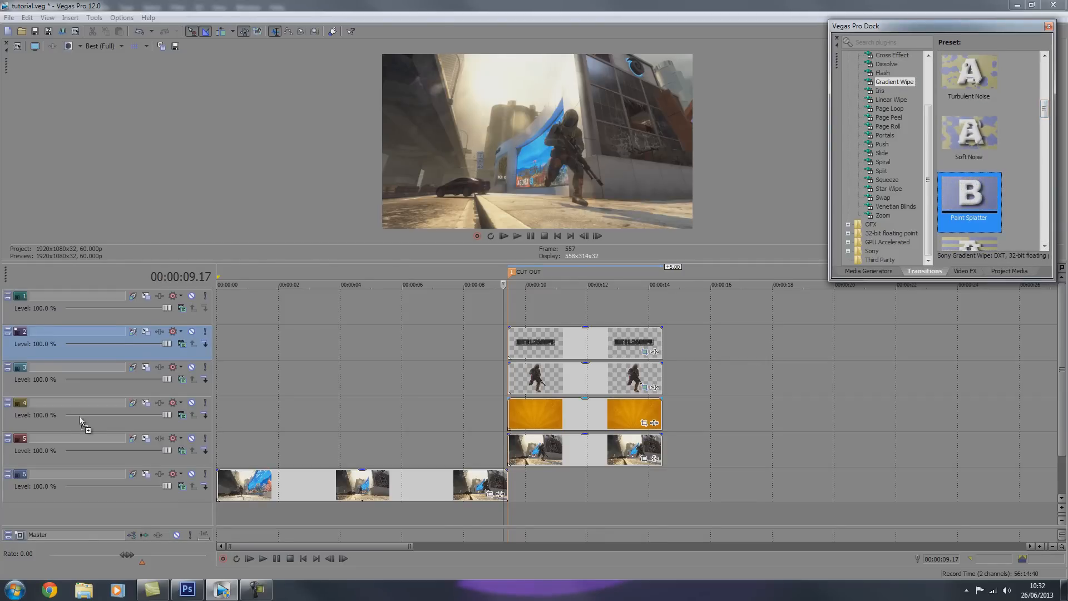
drag(80, 421, 80, 421)
key(Escape)
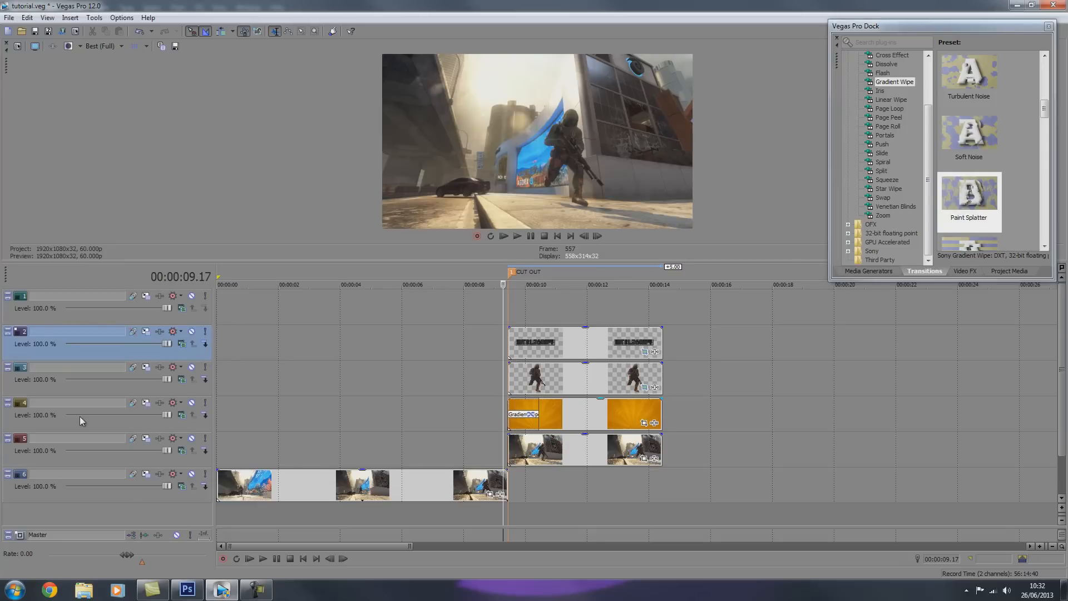
Try the sunburst's Gradient Wipe stretched over most of the clip and cut to about half a second, playing each version
mouse_move(539, 414)
mouse_down()
mouse_move(599, 415)
mouse_move(506, 414)
mouse_move(640, 415)
mouse_up()
key(space)
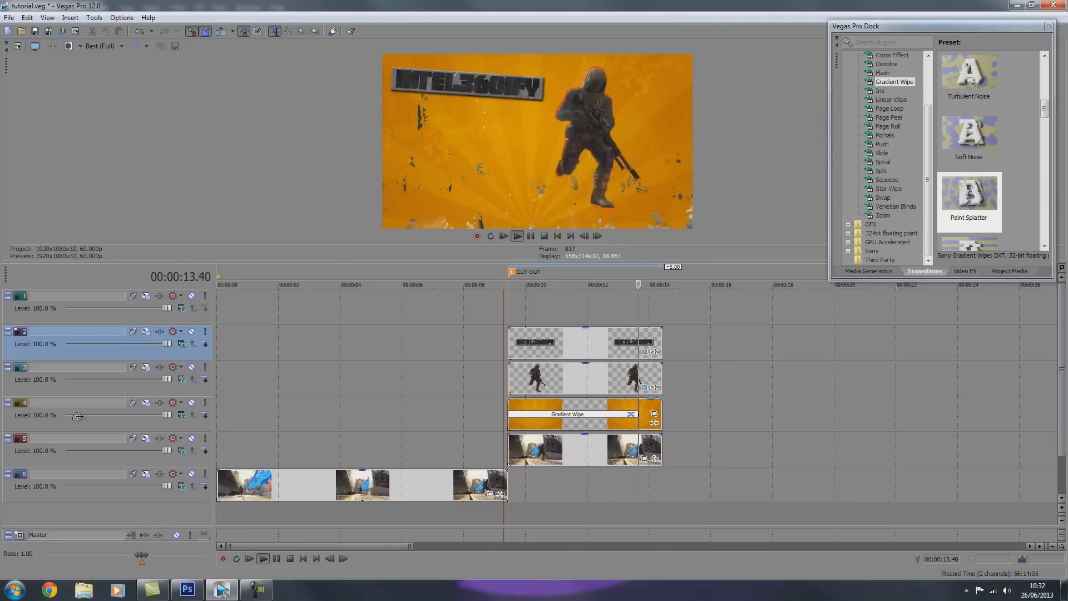
key(space)
key(space)
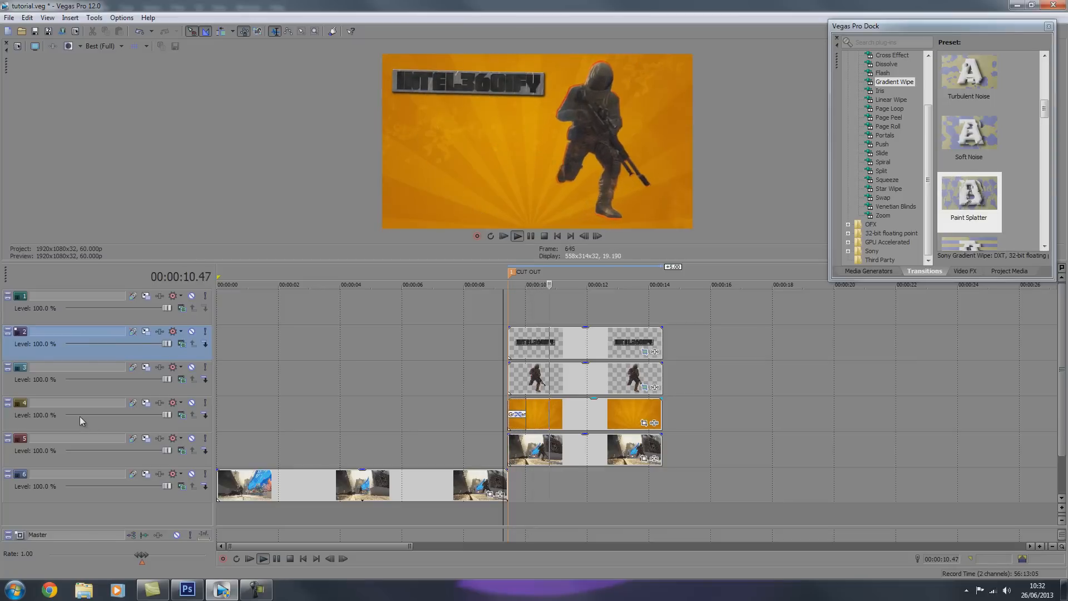
key(space)
Set the video preview quality to Preview (Auto) and replay the effect
click(104, 46)
mouse_move(114, 70)
click(162, 70)
key(ctrl+s)
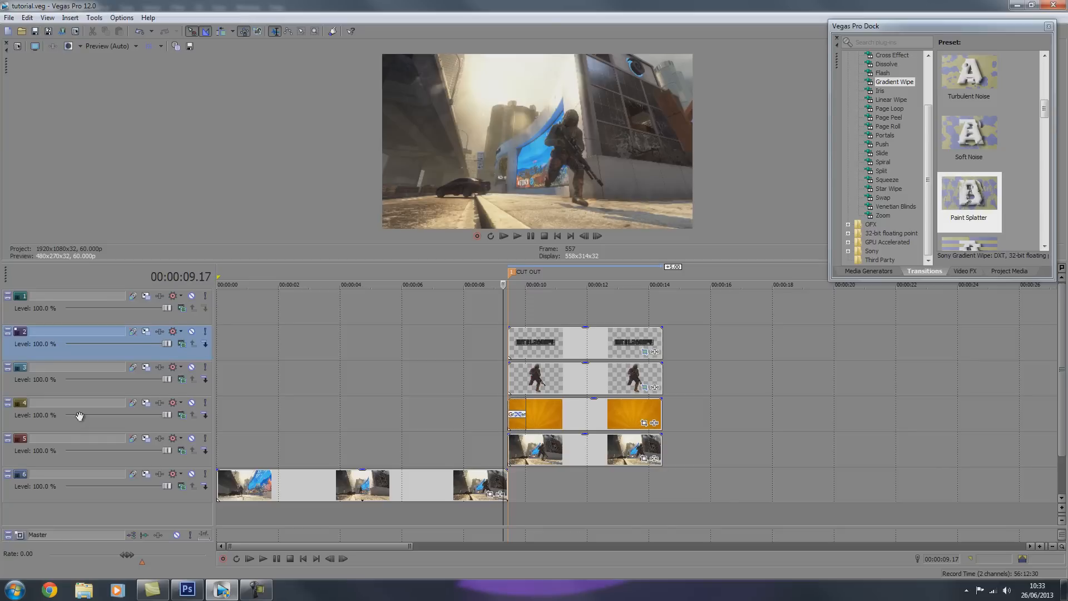
key(space)
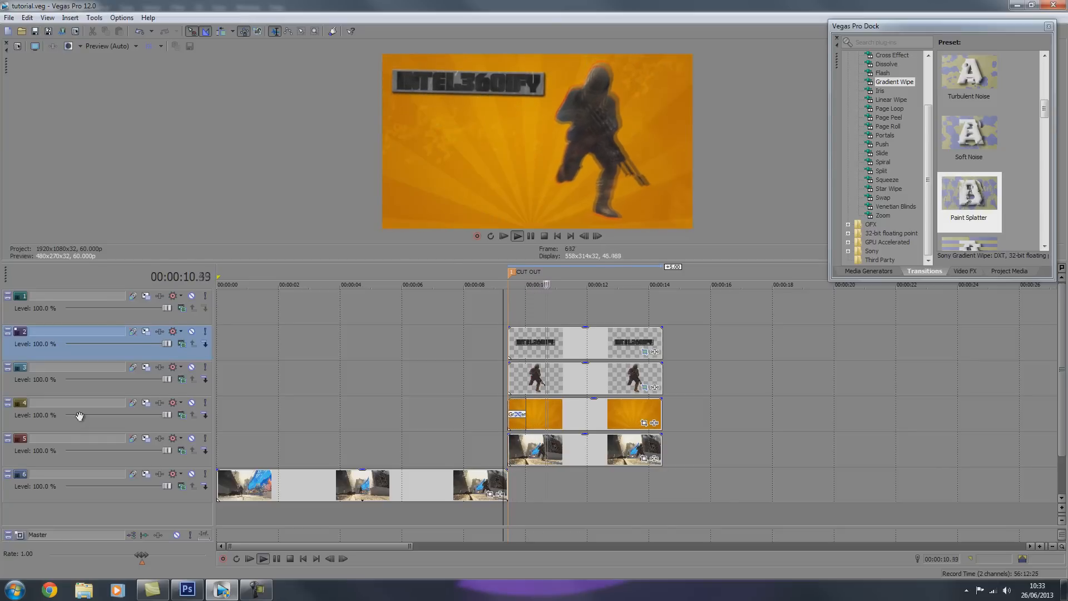
key(space)
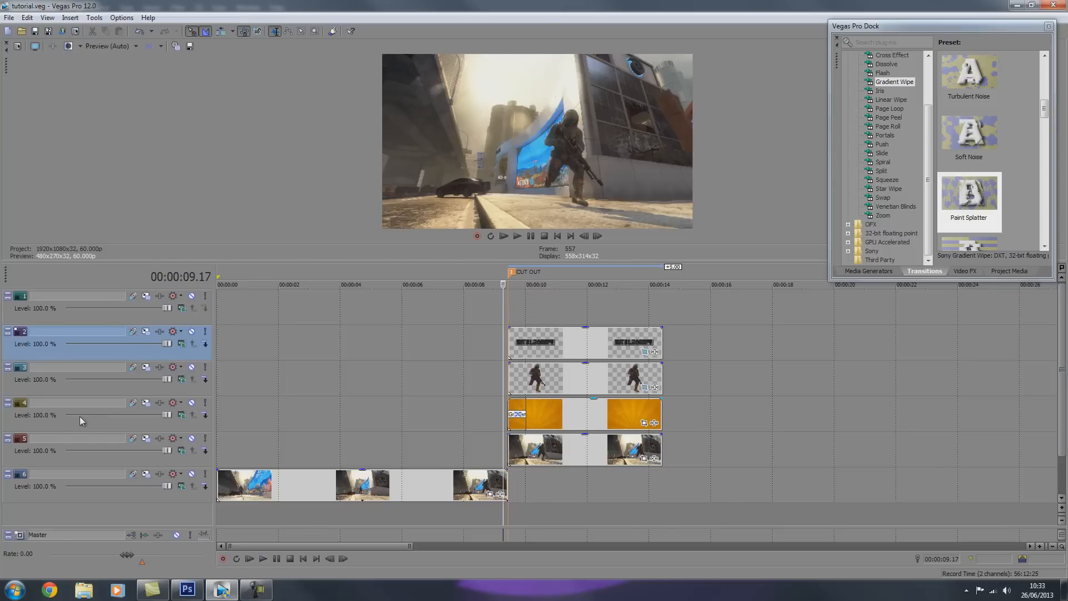
Try lengthening the sunburst's Gradient Wipe to about 1.7 seconds and play the effect from 00:00:09.08
drag(525, 412, 560, 412)
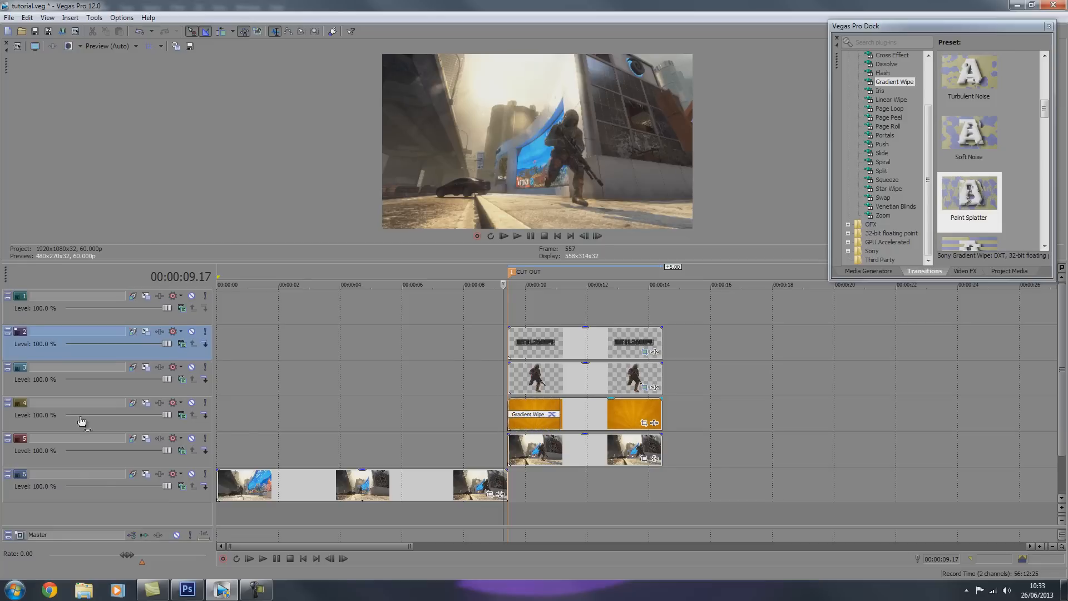
click(111, 46)
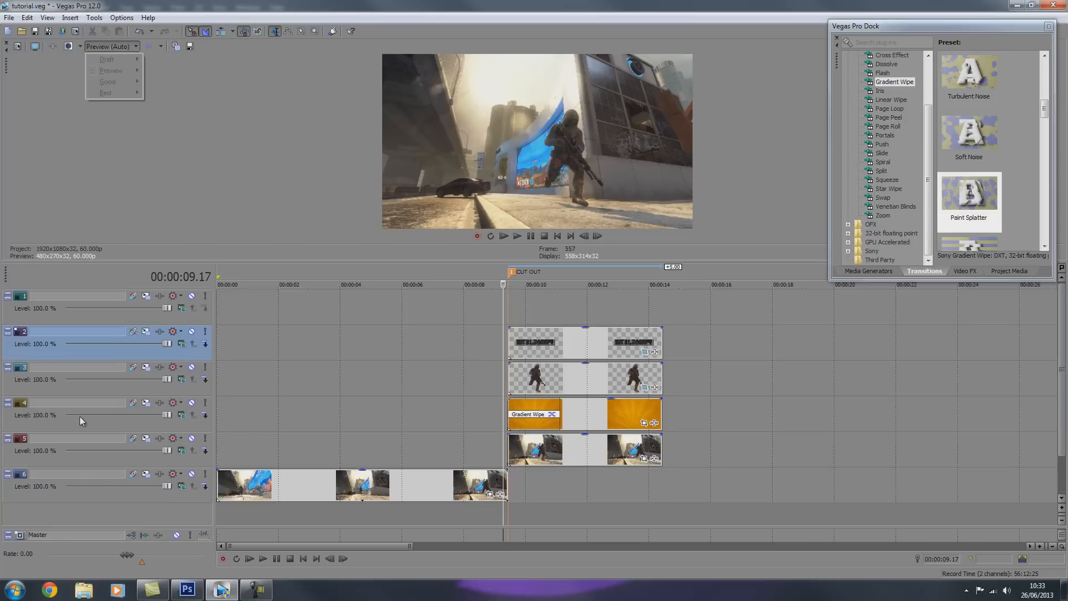
click(111, 46)
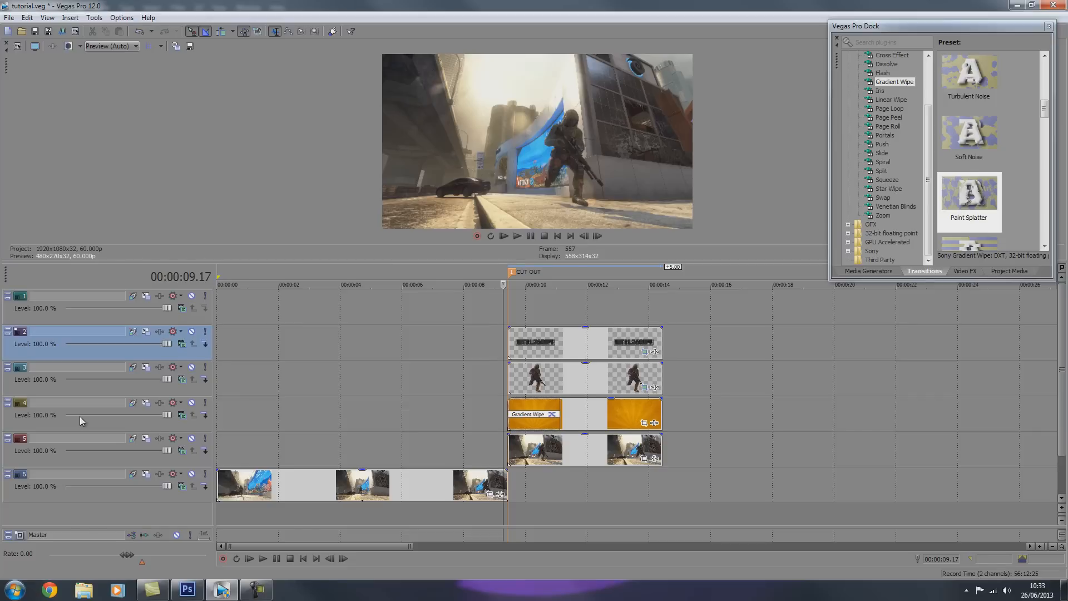
key(Left)
key(Left)
key(Left)
key(Left)
key(Left)
key(Left)
key(Left)
key(Left)
key(Down)
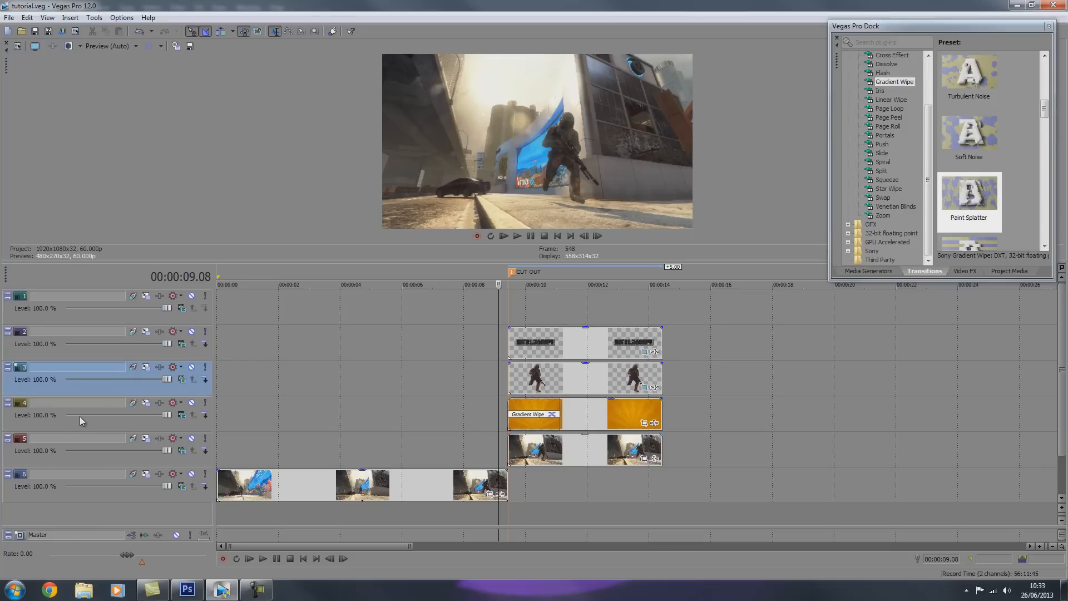
key(space)
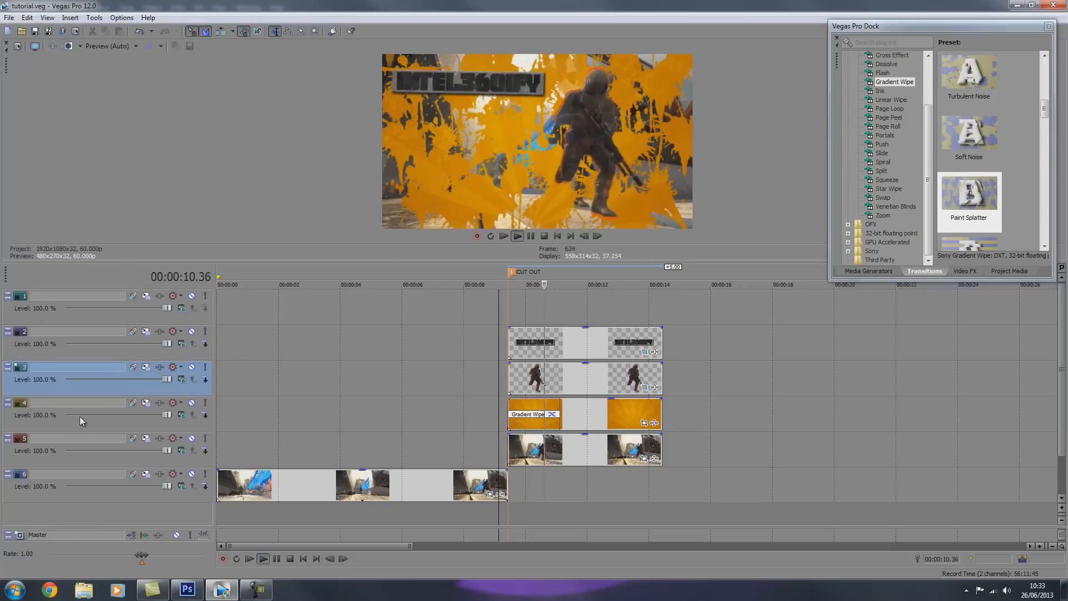
key(space)
Delete the soldier's keyframe just after standout 1's start and play the effect from 00:00:08.04
click(550, 379)
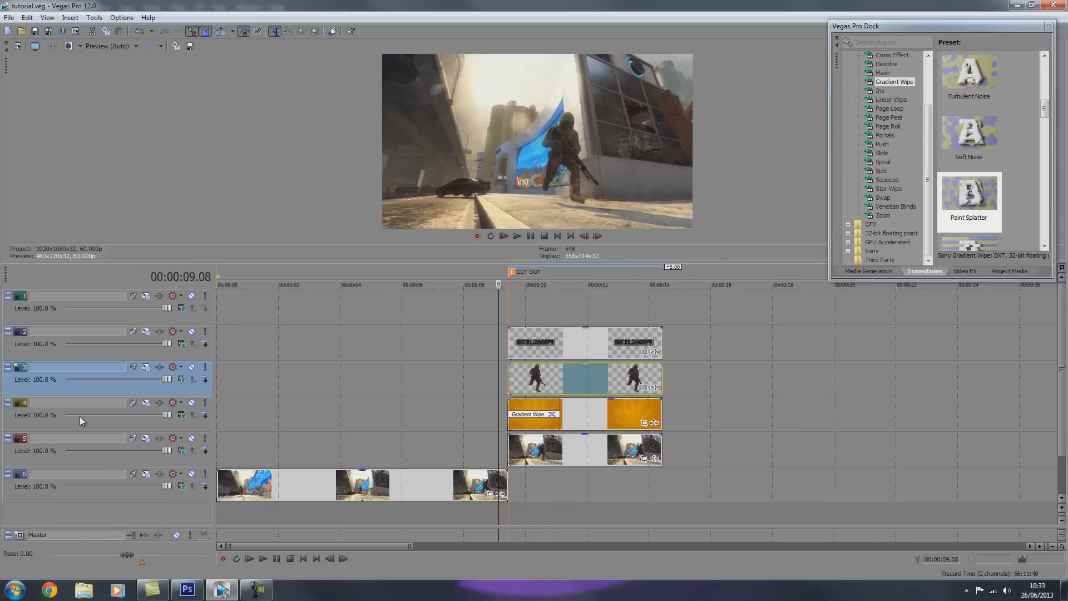
click(645, 388)
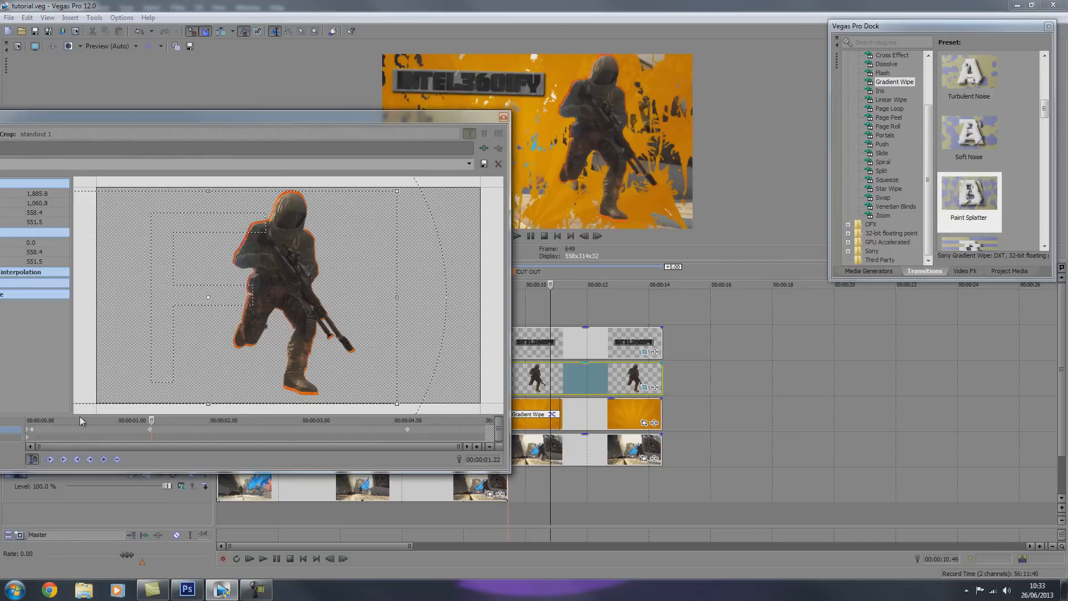
right_click(32, 429)
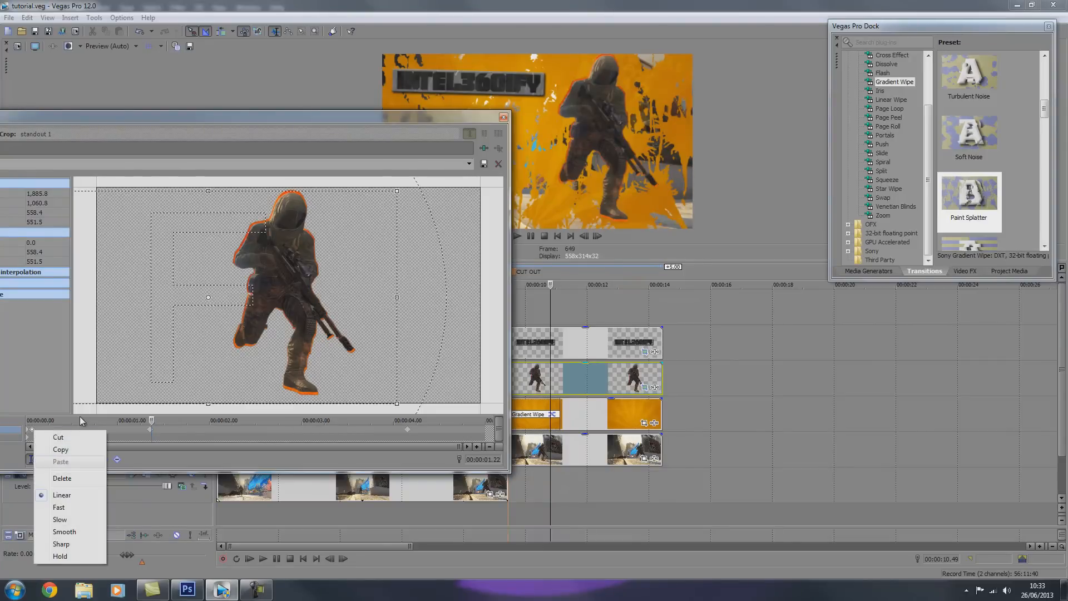
click(63, 478)
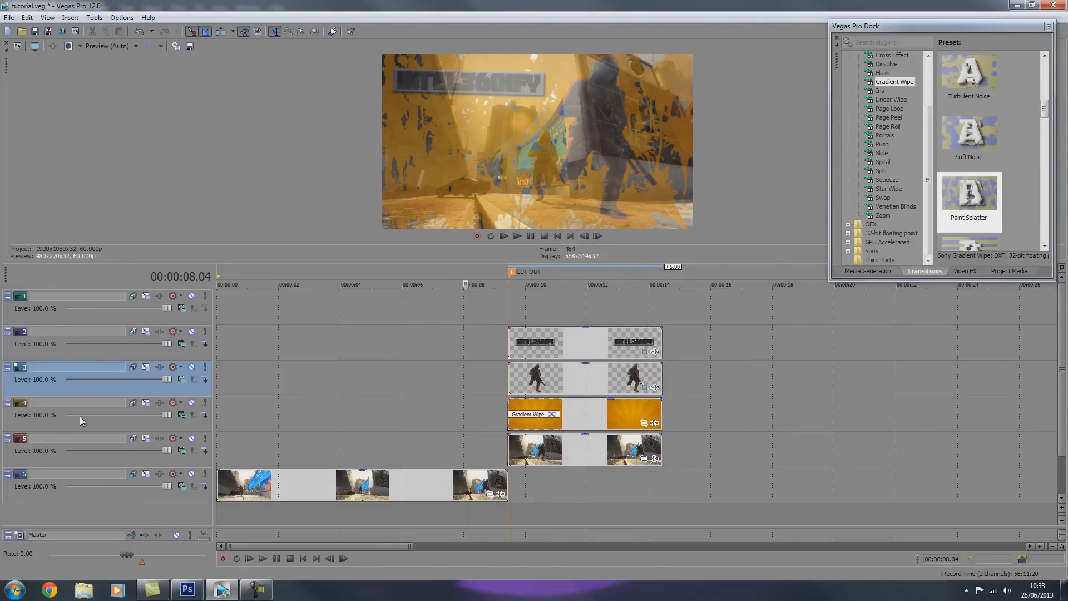
key(space)
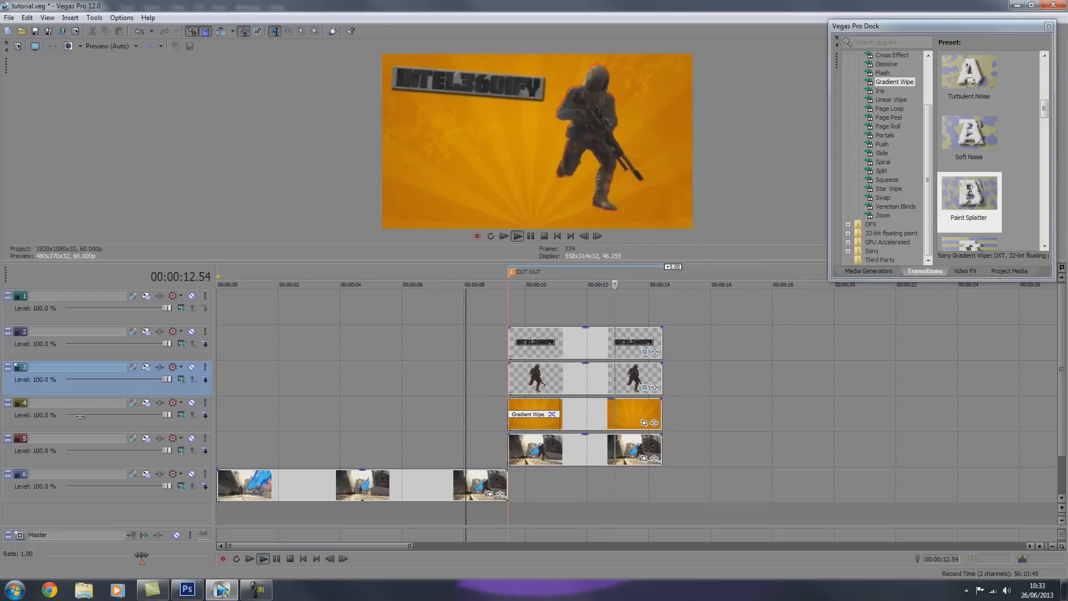
key(space)
Shorten the sunburst's Gradient Wipe to about 0.9 seconds, play the result, and save the project
key(space)
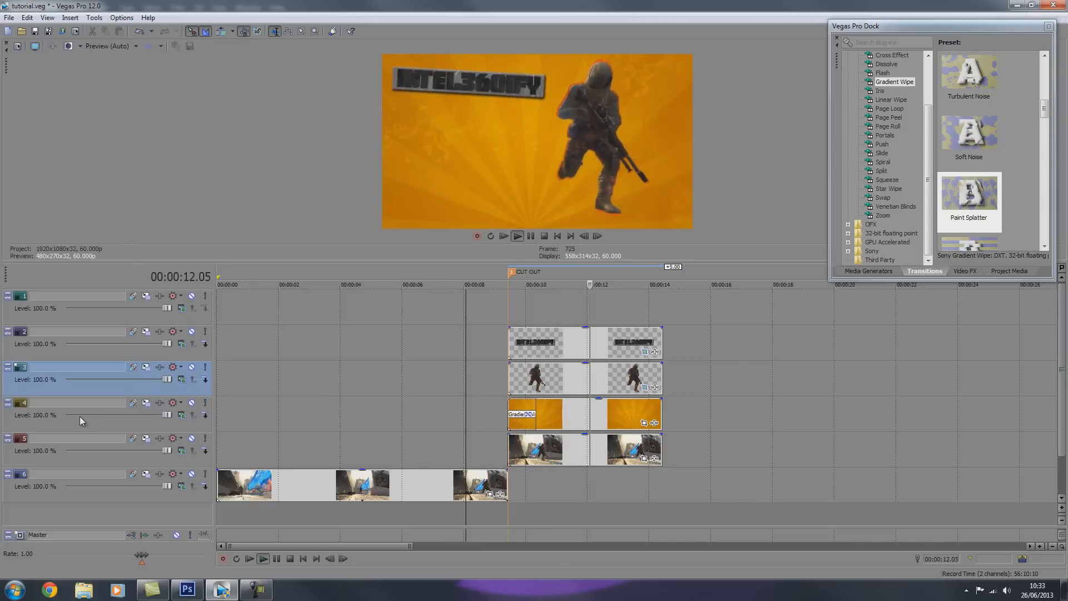
key(space)
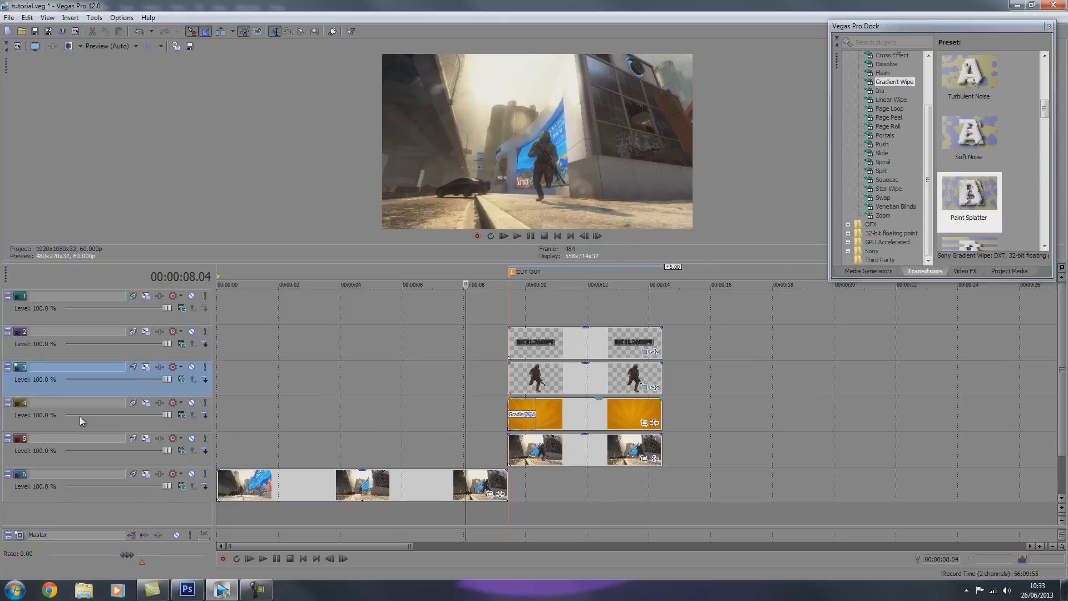
click(562, 414)
click(35, 31)
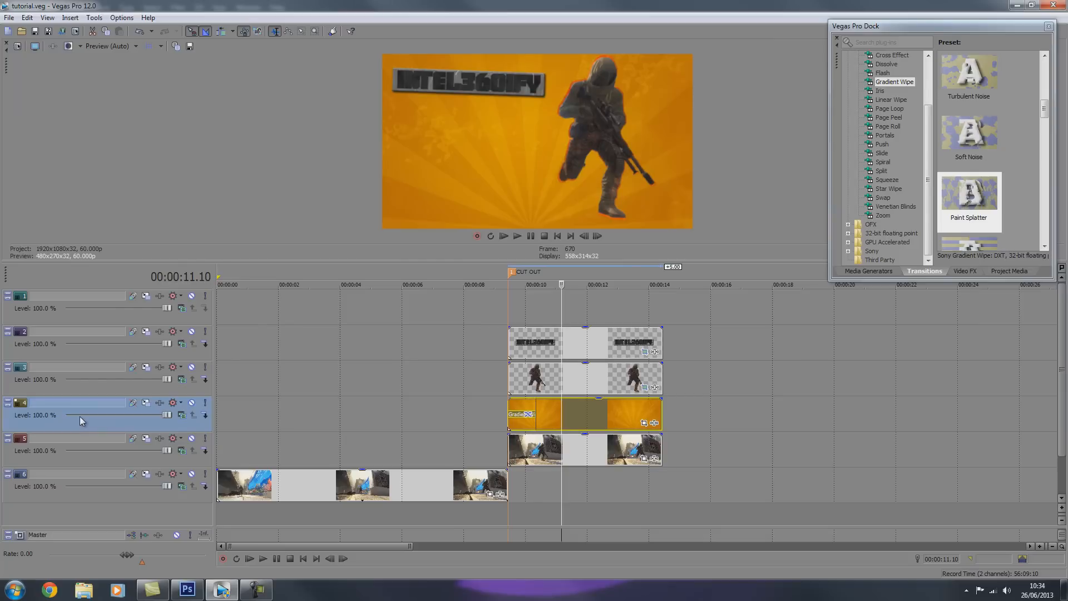
click(187, 589)
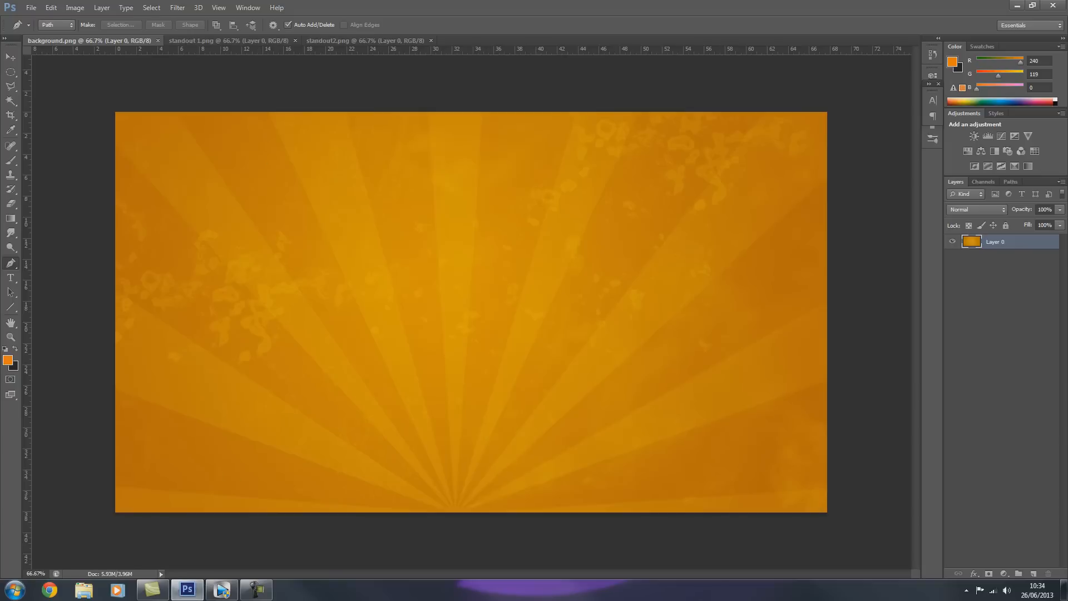
click(221, 593)
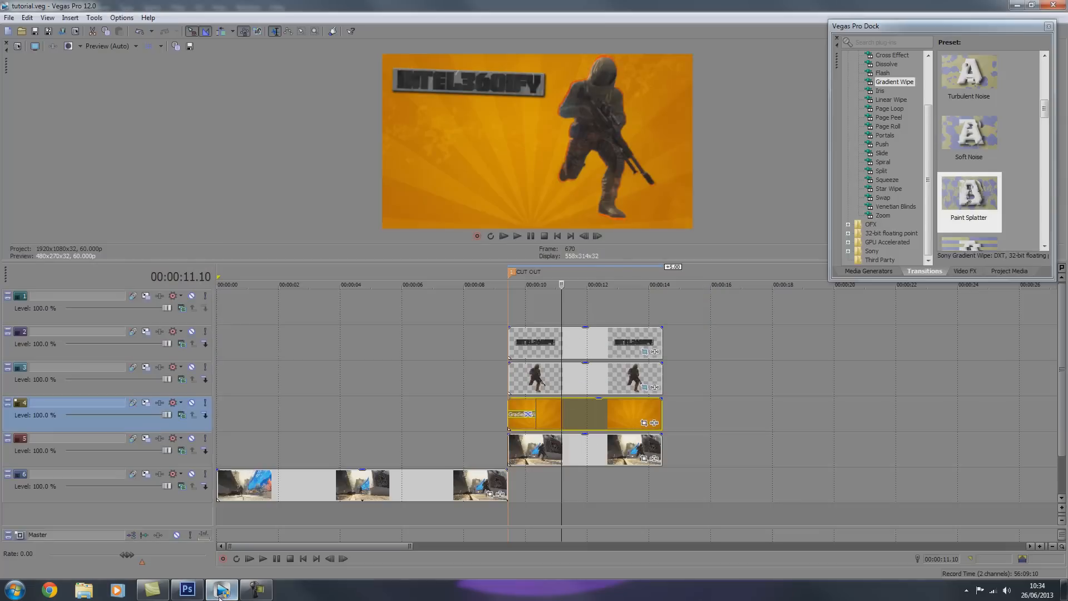